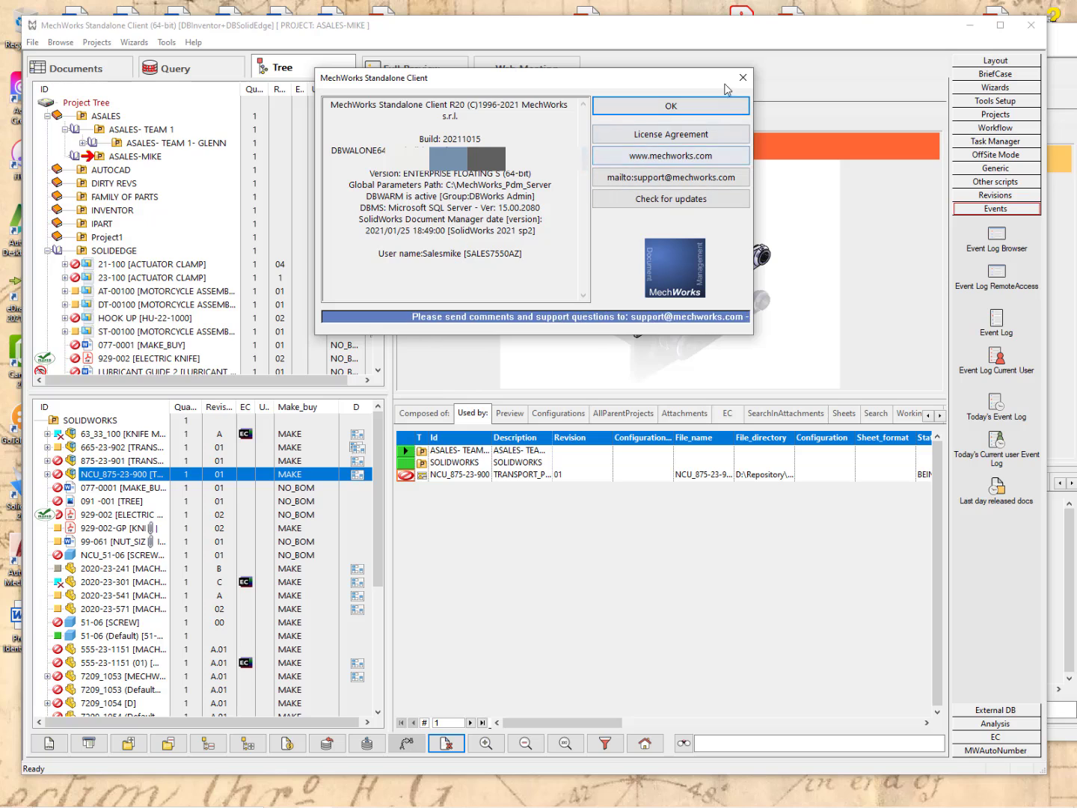
Close the About dialog so the second client window shows the released 99-061 drawing, revision 01.
click(743, 77)
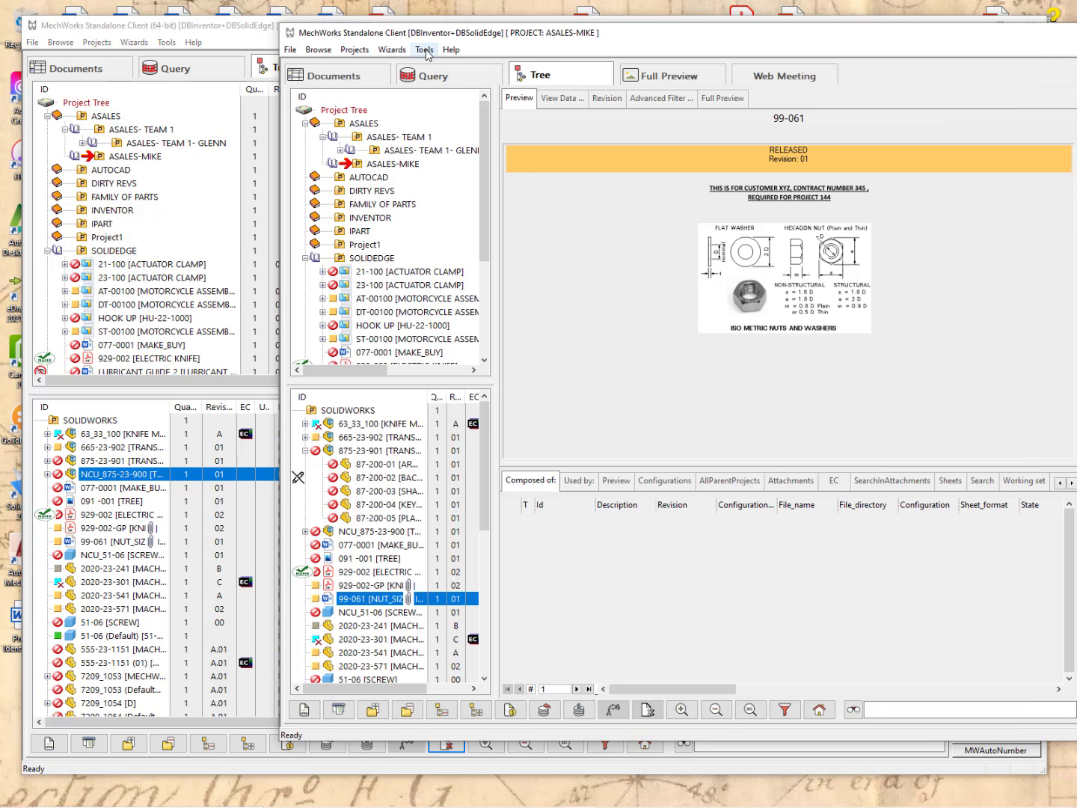
Review the second client's version and login details, then return to the first client previewing NCU_875-23-900.
click(452, 50)
click(516, 82)
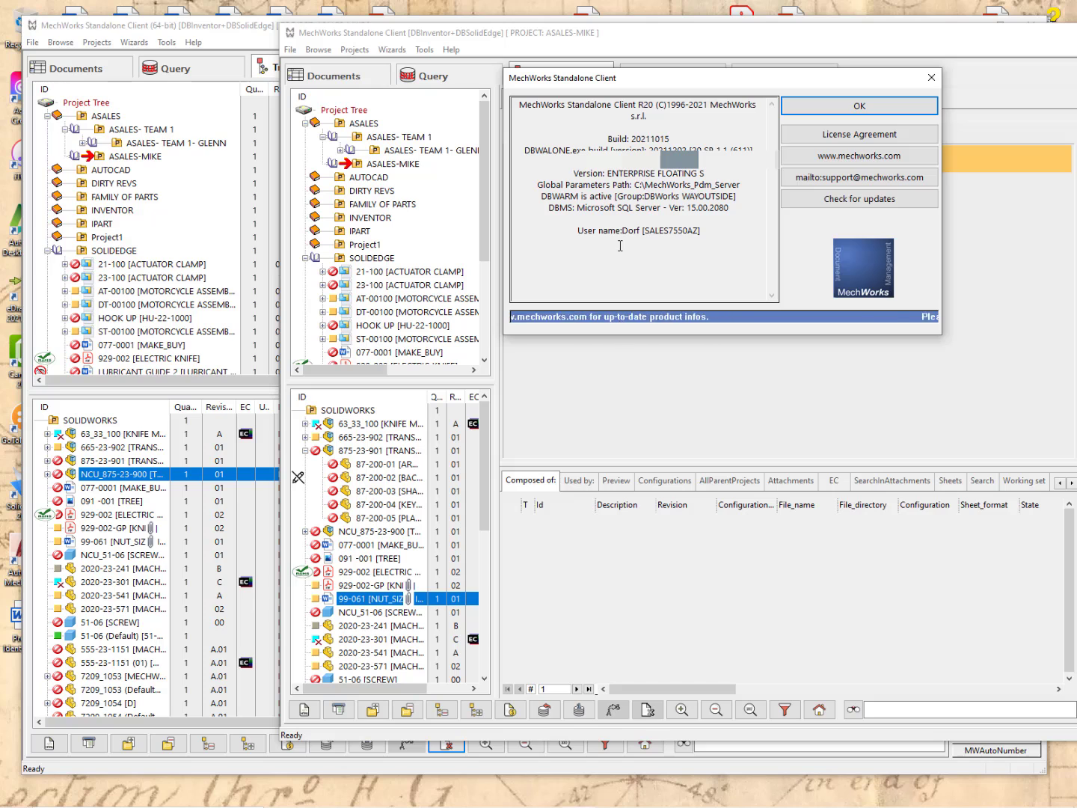
click(931, 77)
click(249, 41)
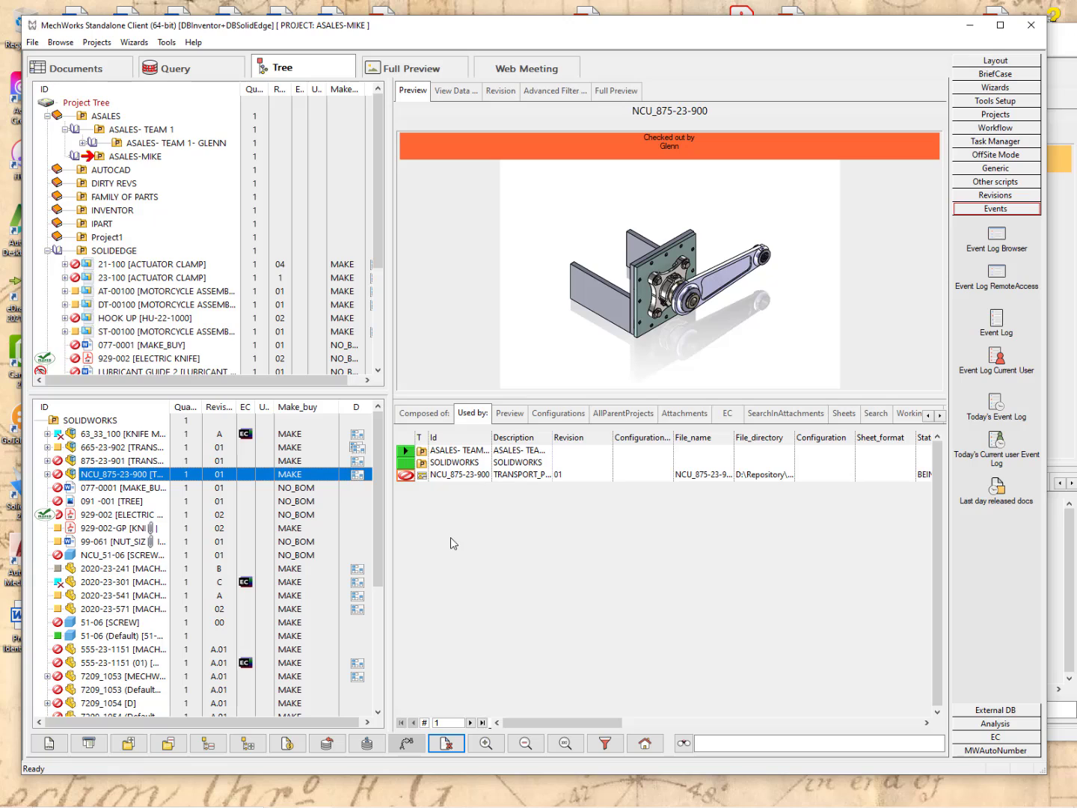
Open Project Identification - XYZ Company.doc in Word and start a MechWorks PDM Save As.
double_click(16, 645)
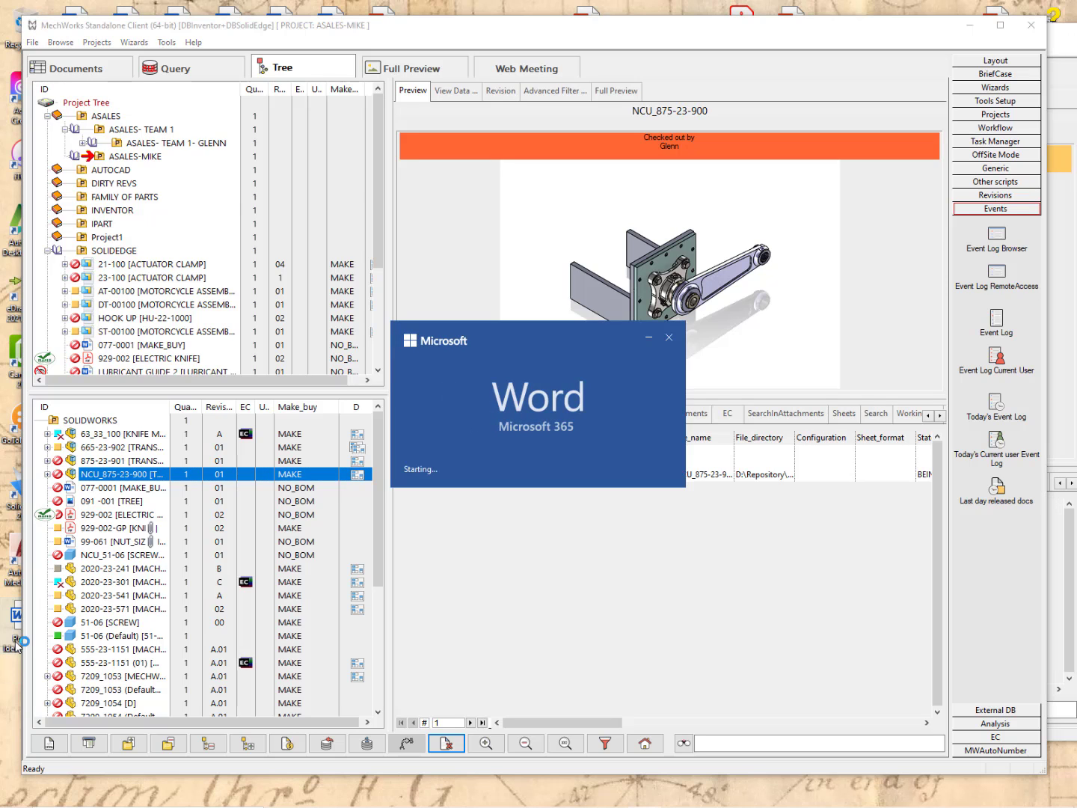
scroll(521, 538, down, 3)
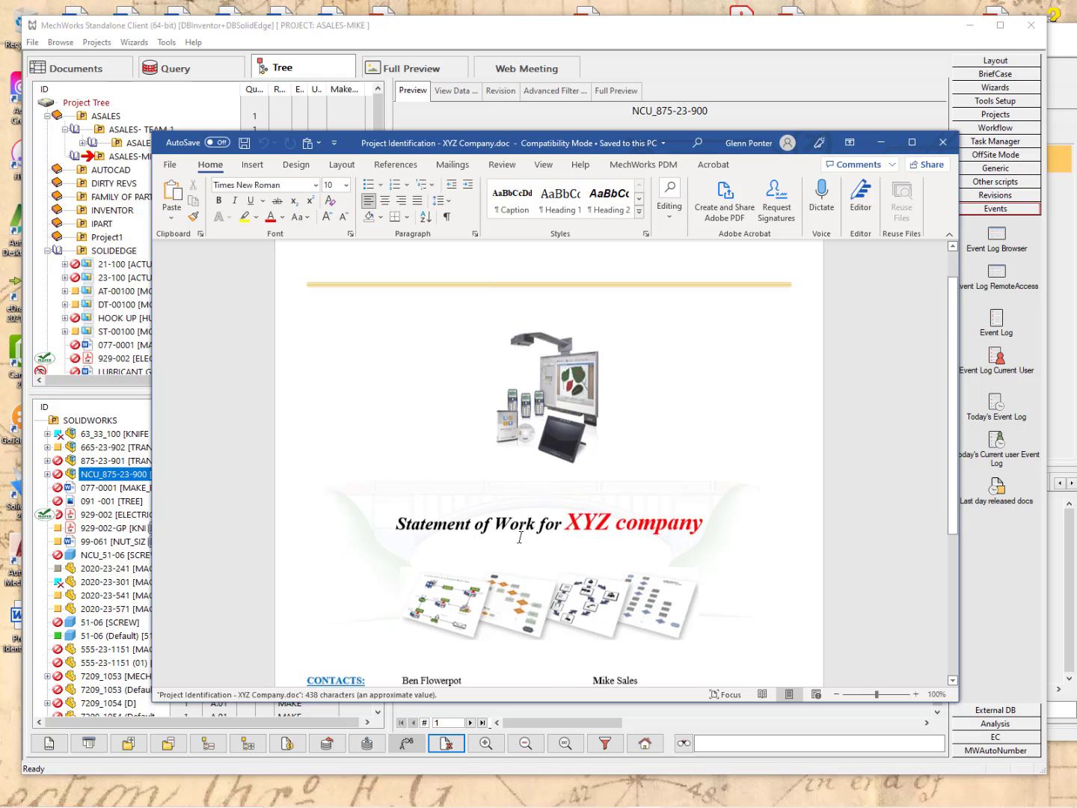
scroll(522, 538, up, 1)
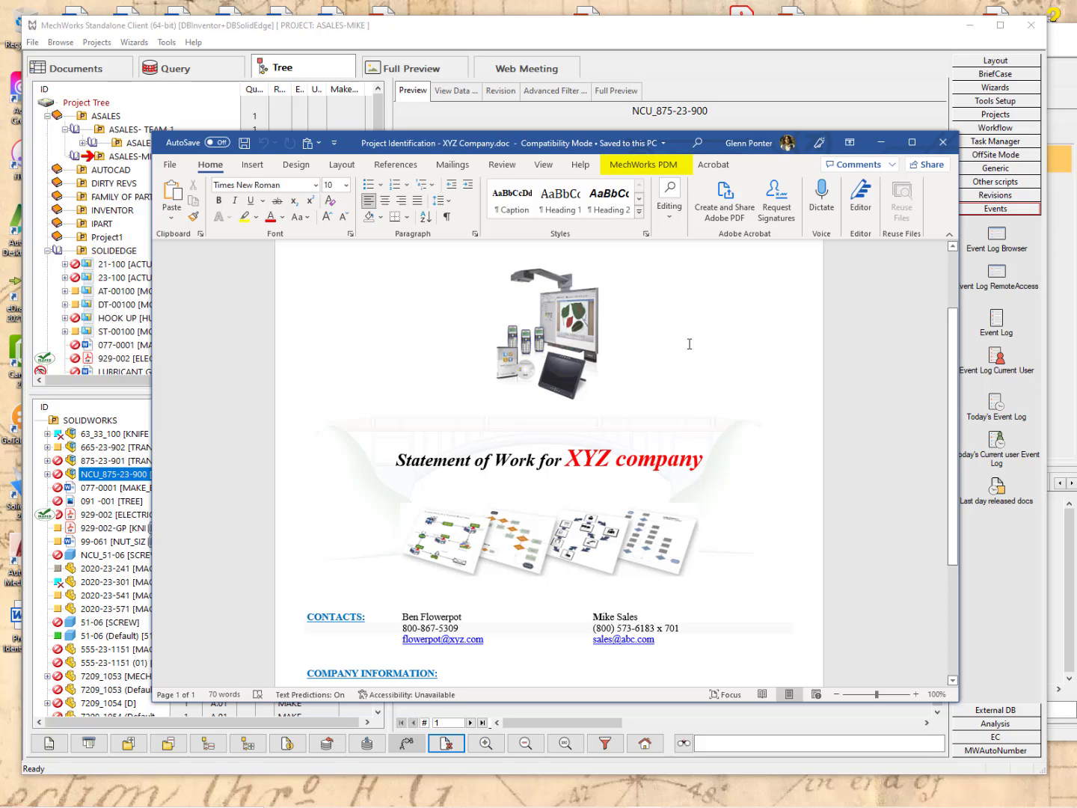
click(644, 166)
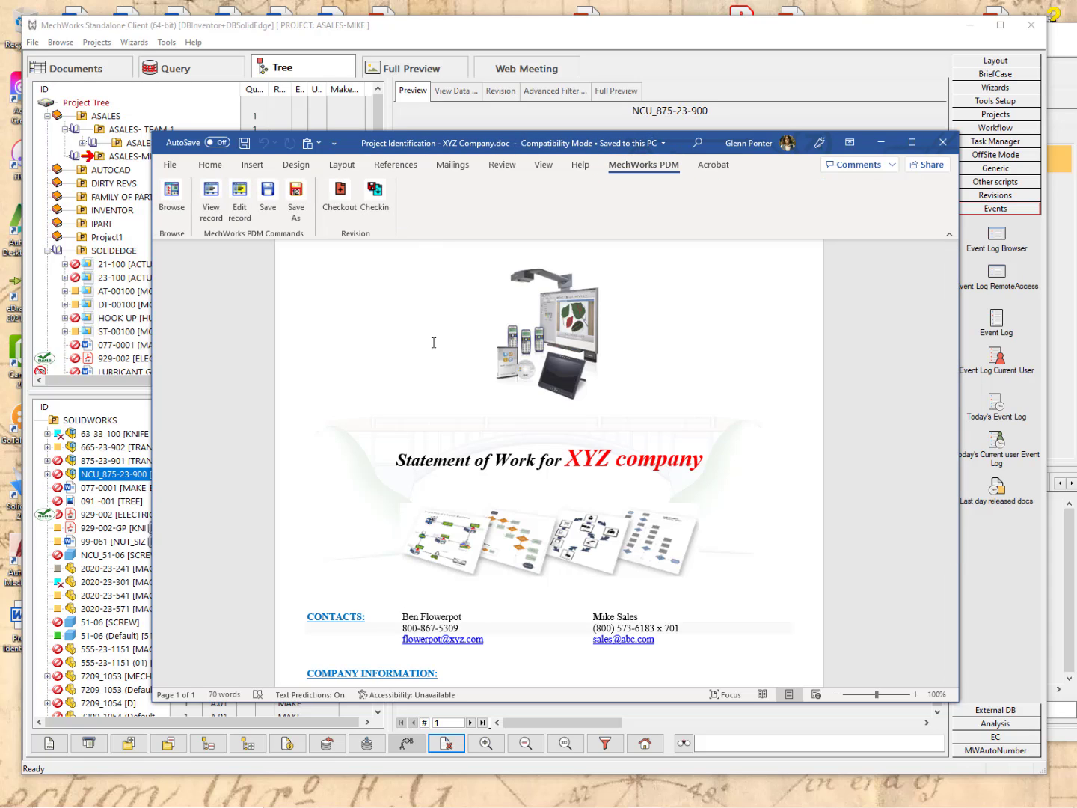
click(300, 196)
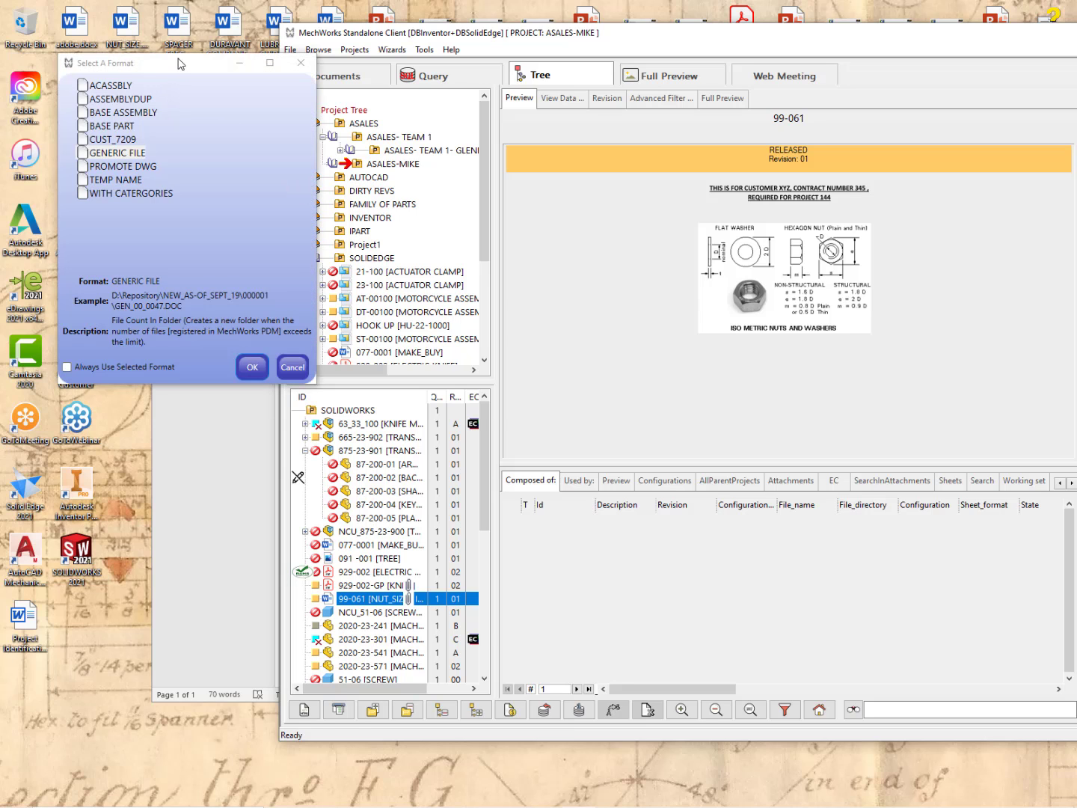
Pick the GENERIC FILE format so the new record is proposed as GEN_00_0047 under ASALES-MIKE.
drag(182, 64, 361, 206)
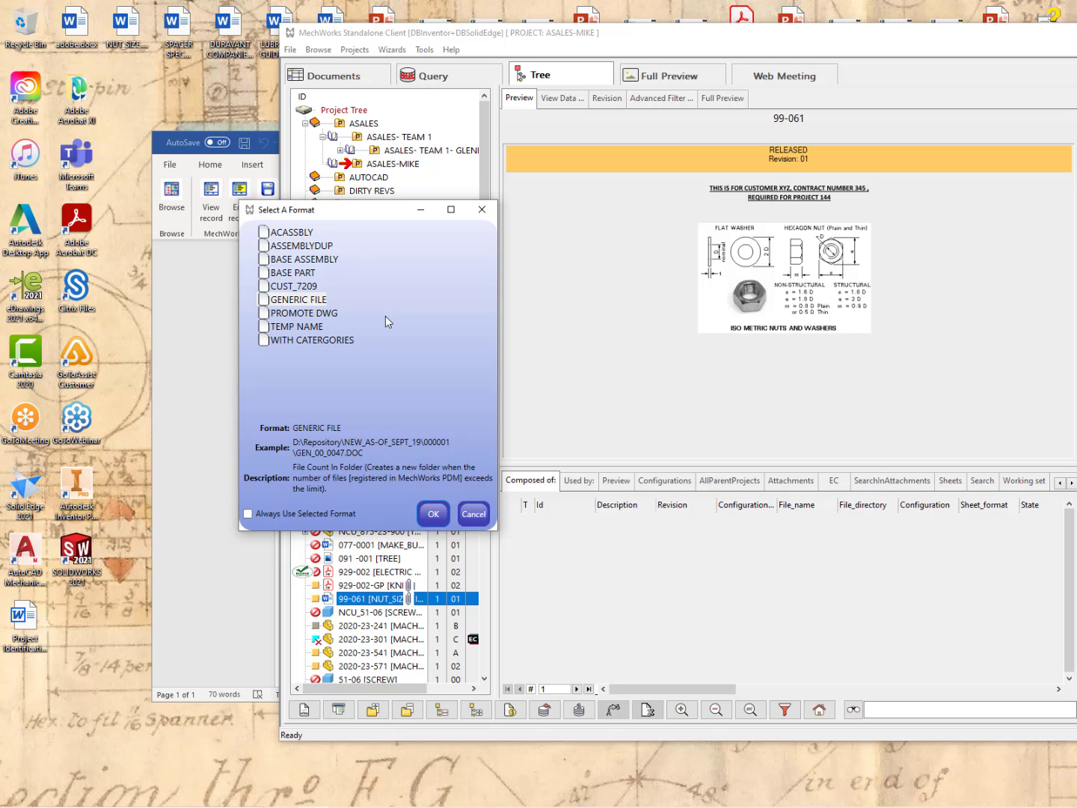
click(300, 306)
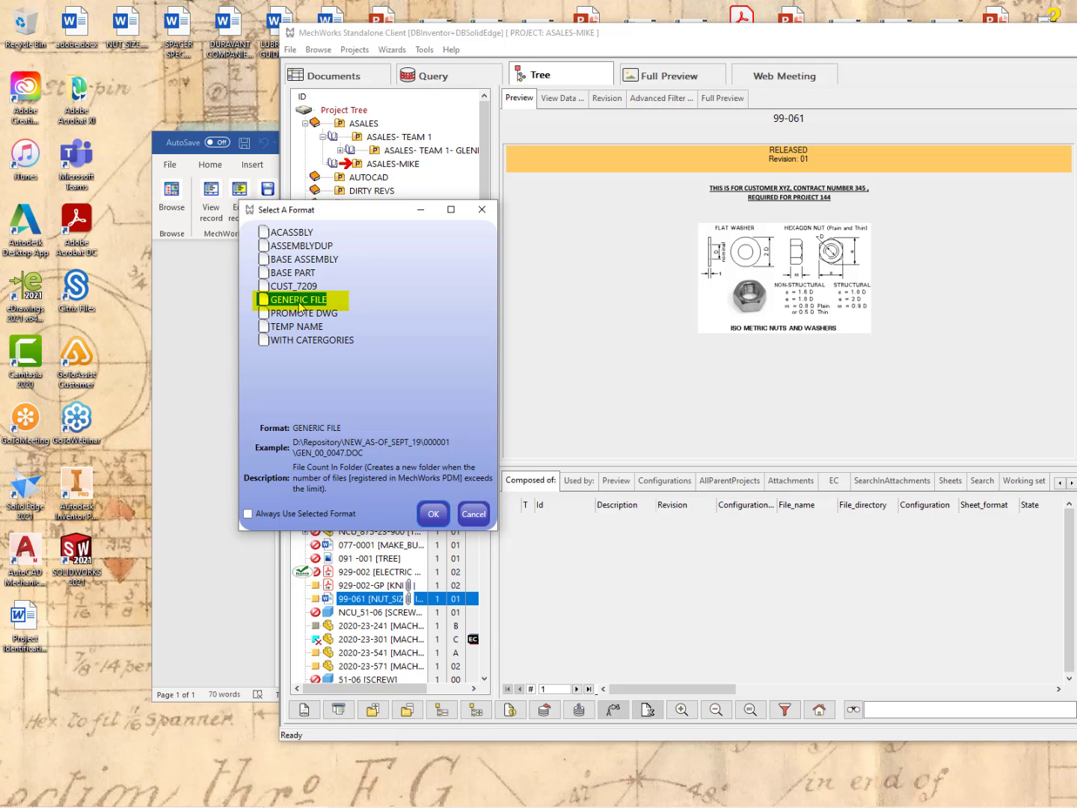
click(440, 515)
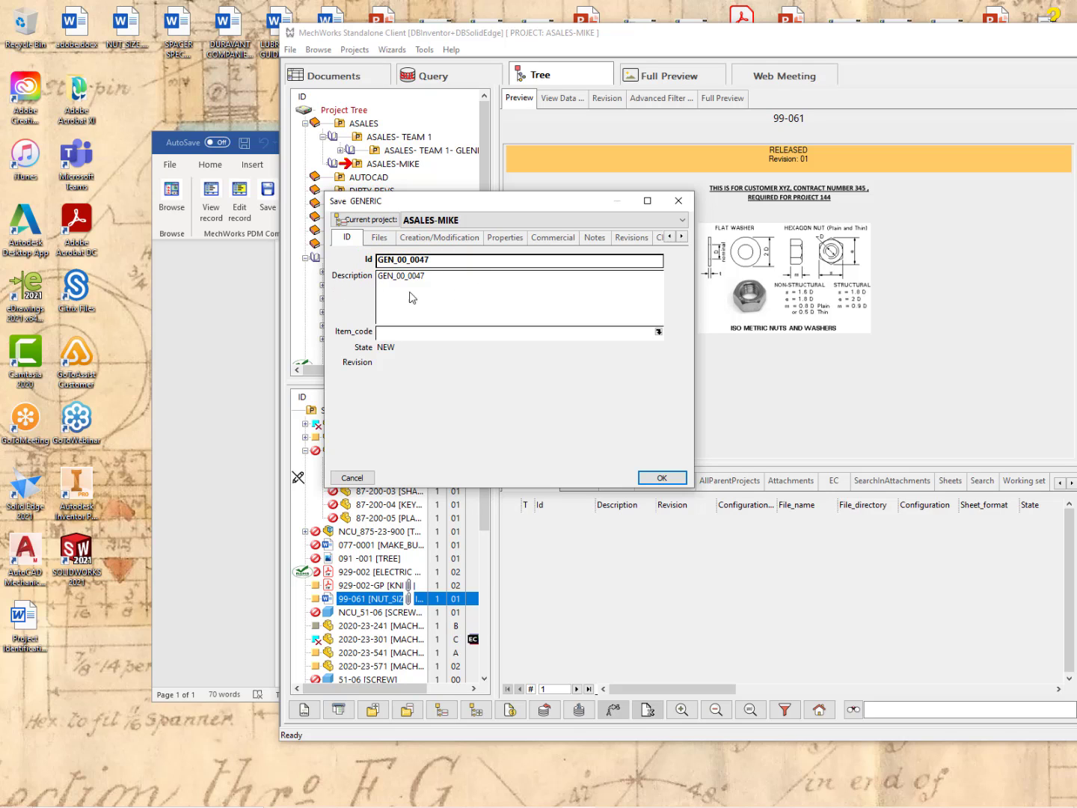
Replace the default description with 'FOR XYZ COMPANY SOW' and save record GEN_00_0047.
key(Tab)
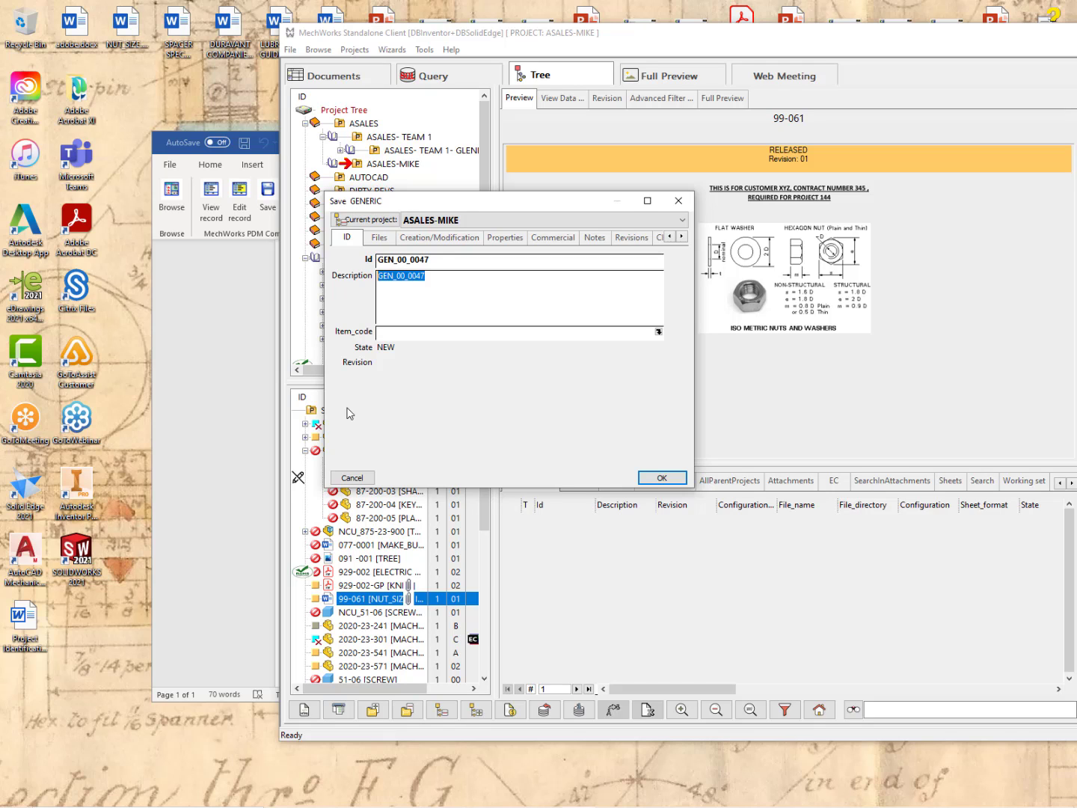
key(Delete)
text(FOR XY)
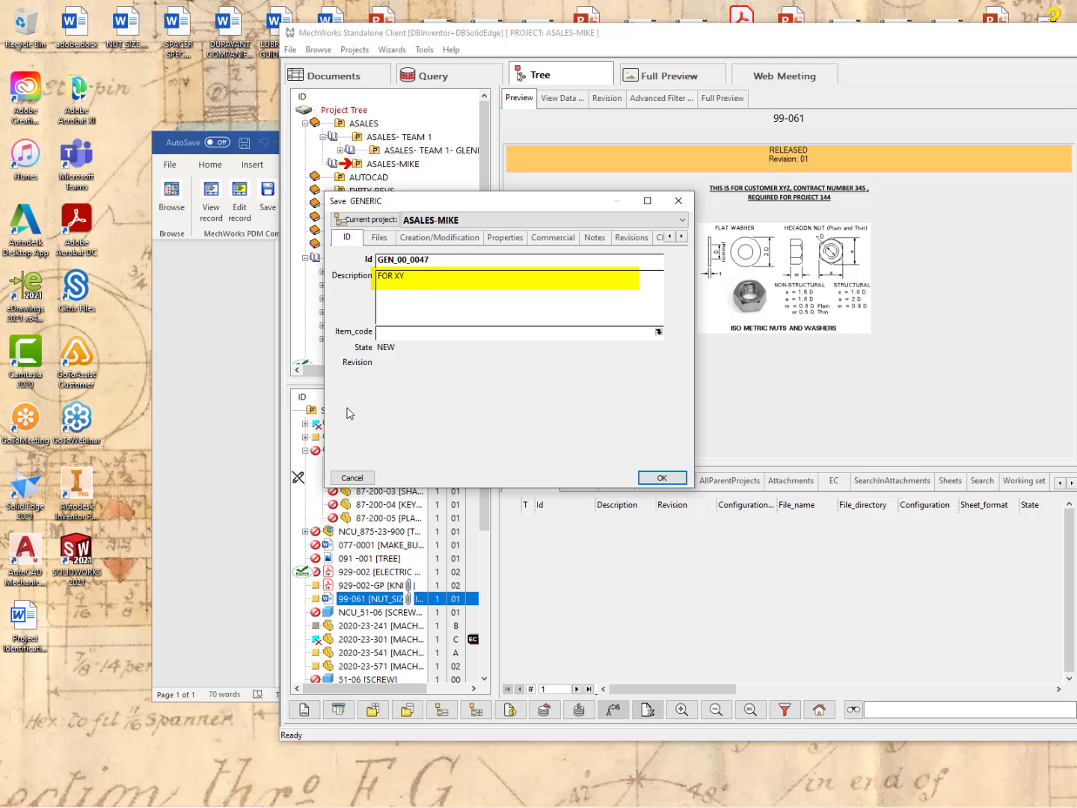
text(Z COMPANY SOW)
click(671, 479)
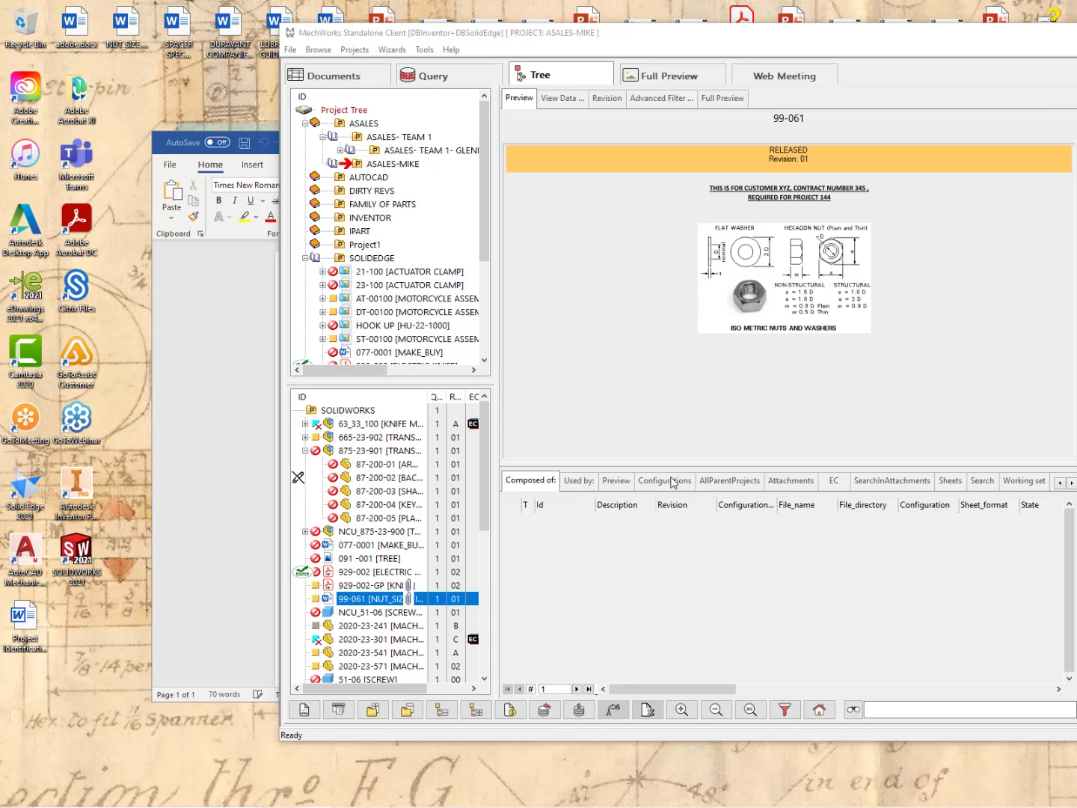
Close the Microsoft Word window.
click(158, 150)
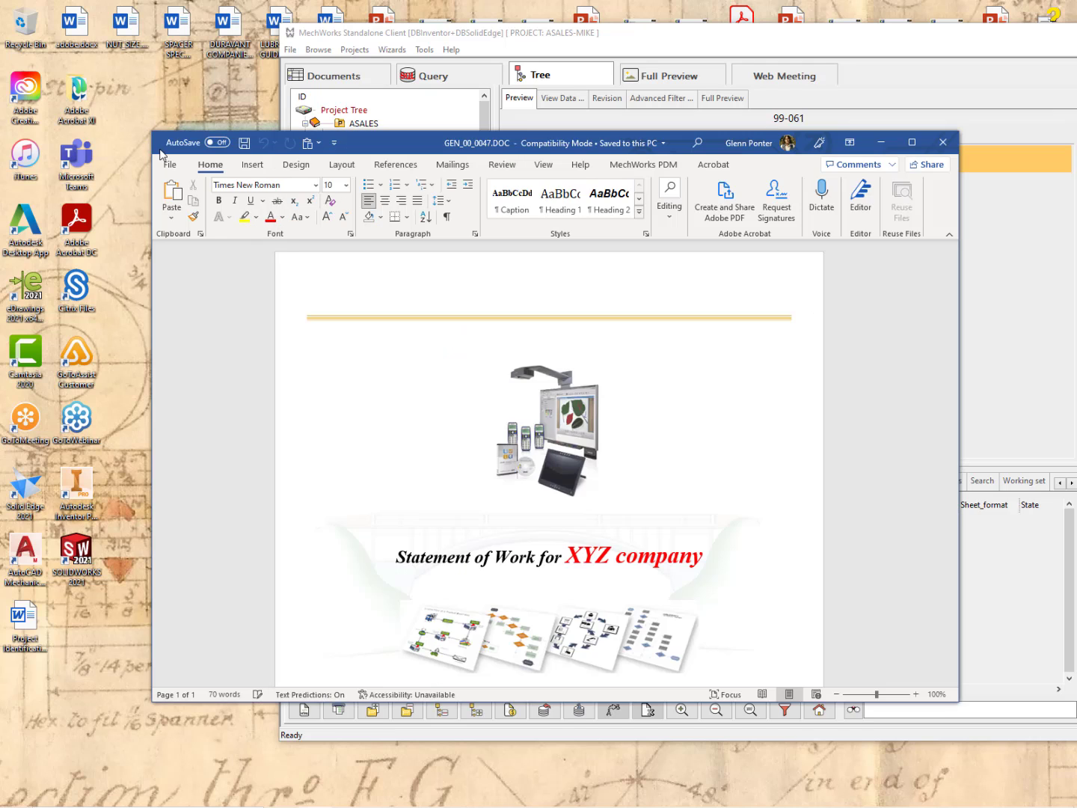
click(945, 145)
click(945, 144)
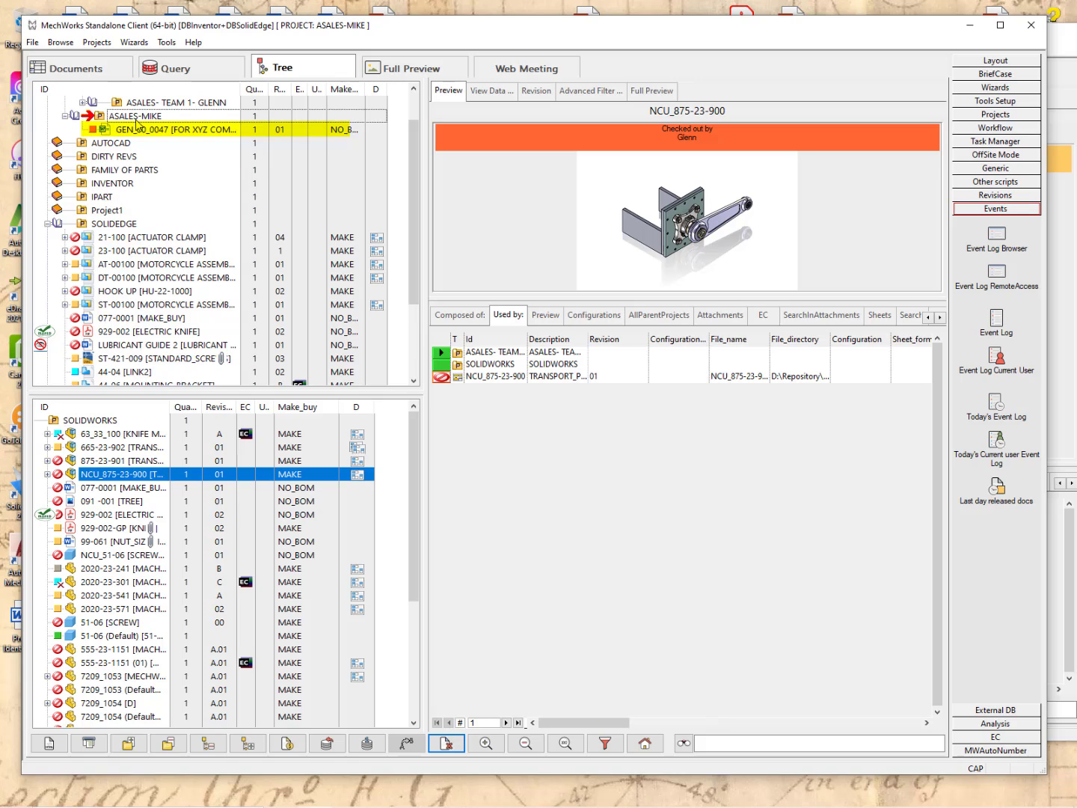
Preview GEN_00_0047 in both client windows, dismissing its action menu, then return to the first client.
click(135, 128)
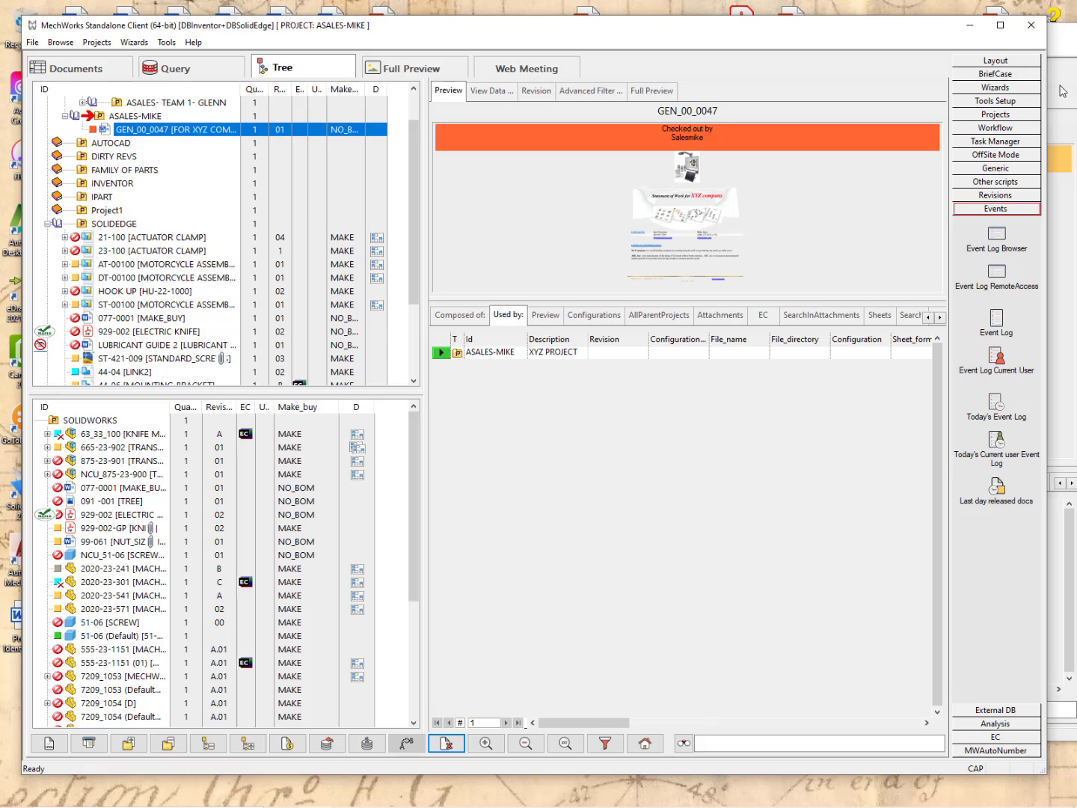
click(1062, 91)
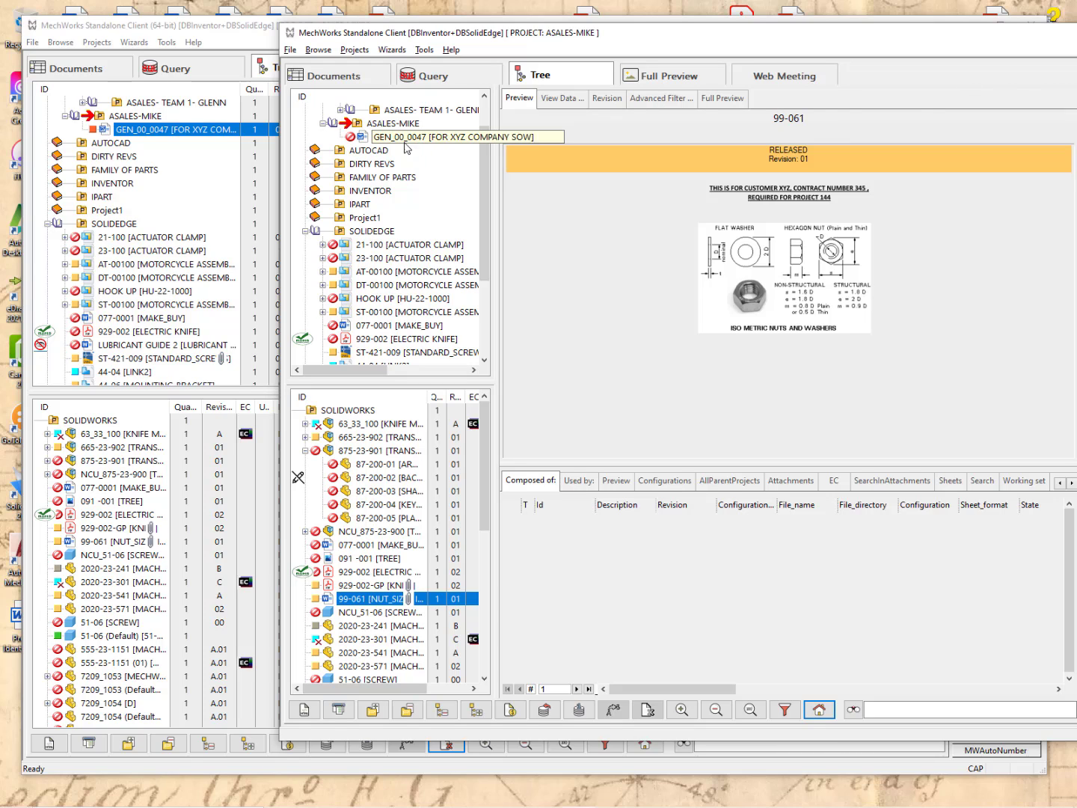
click(368, 137)
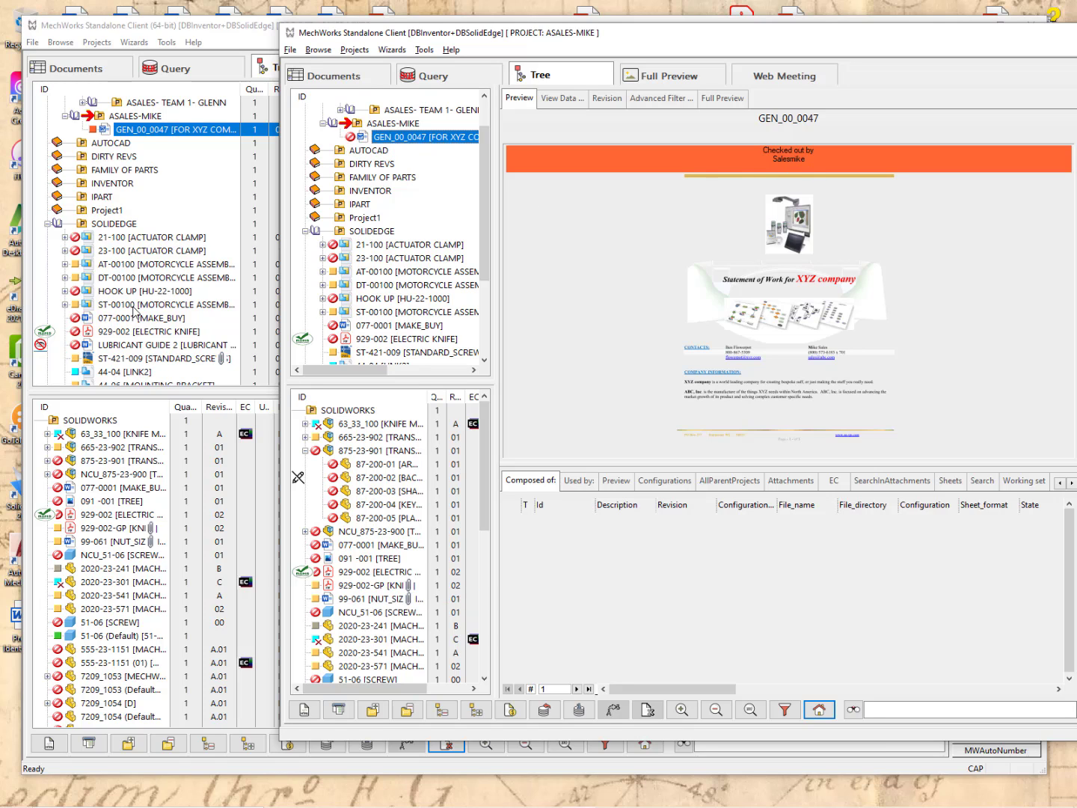
right_click(383, 141)
mouse_move(441, 150)
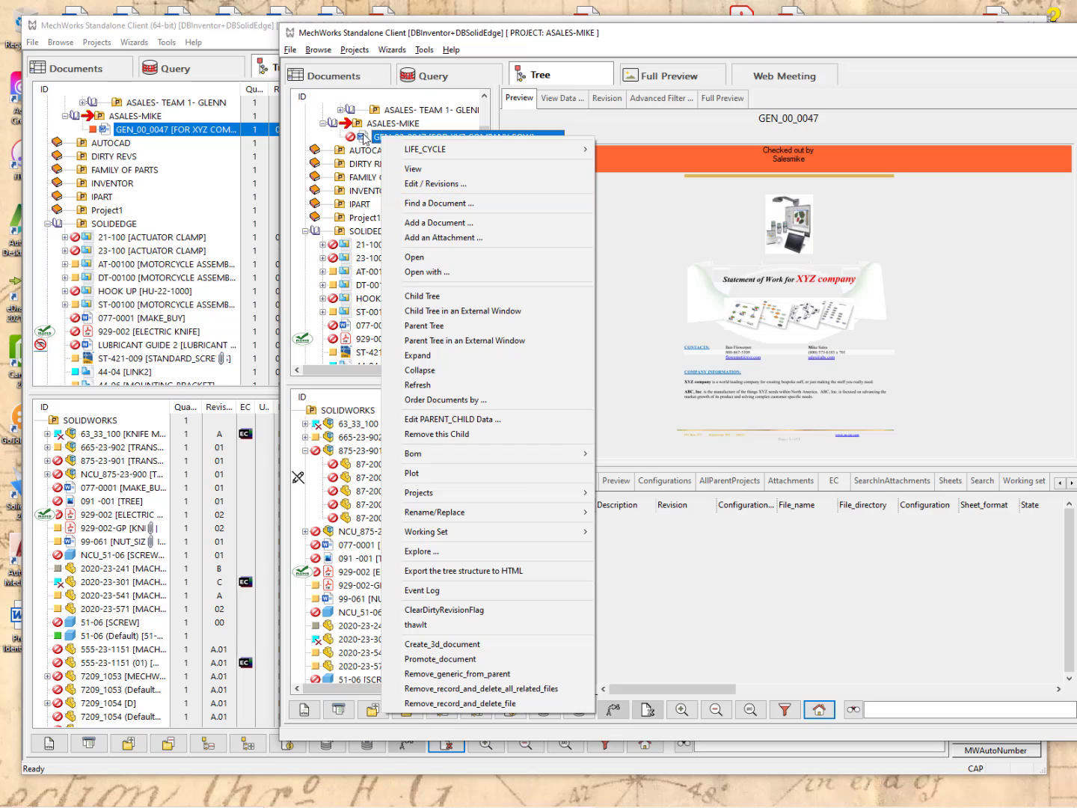
click(655, 439)
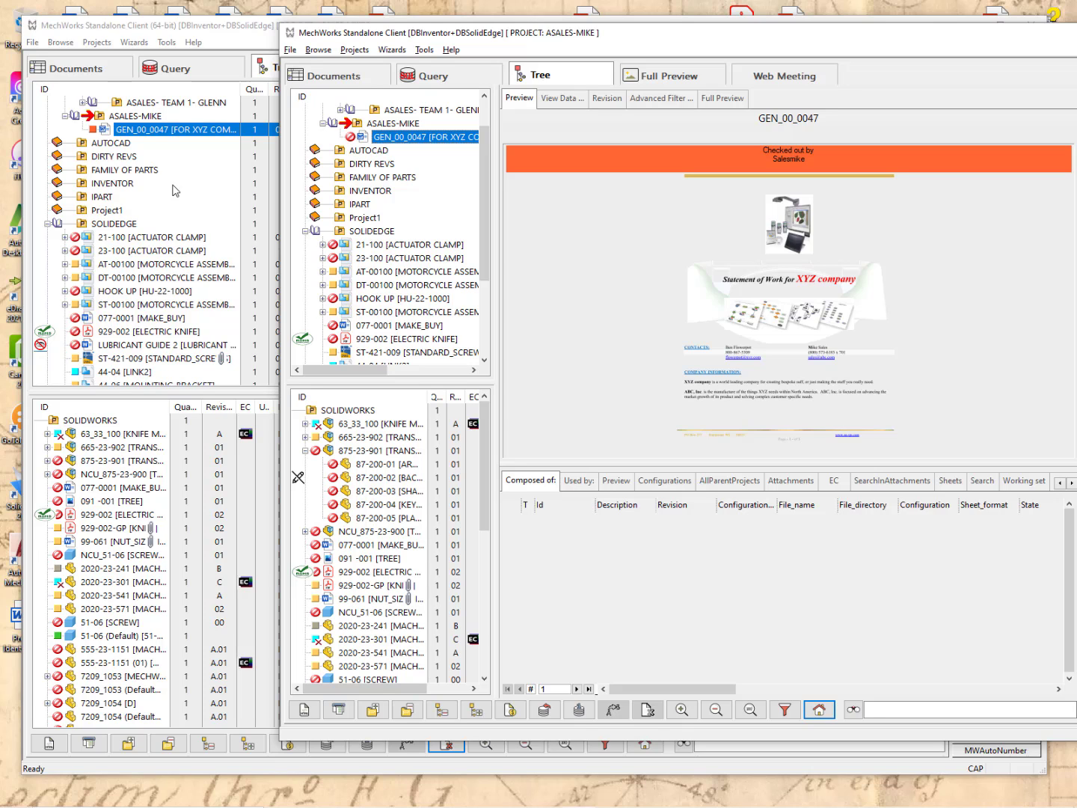
click(149, 133)
right_click(146, 130)
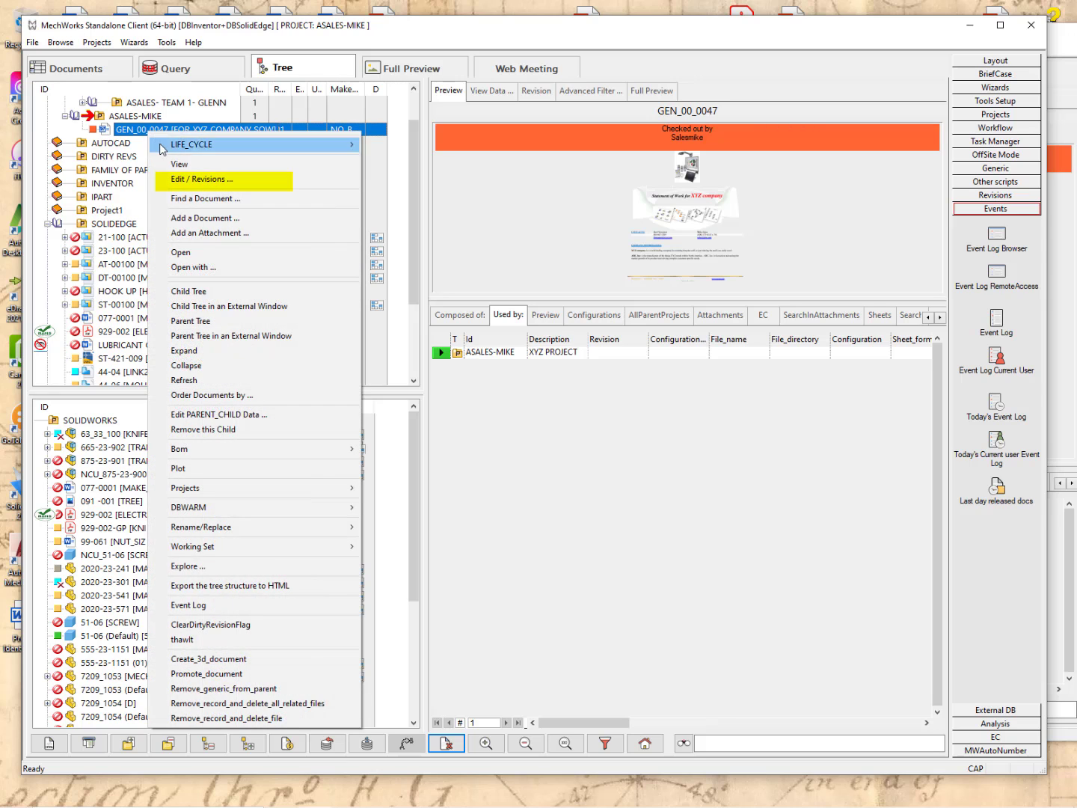
click(191, 180)
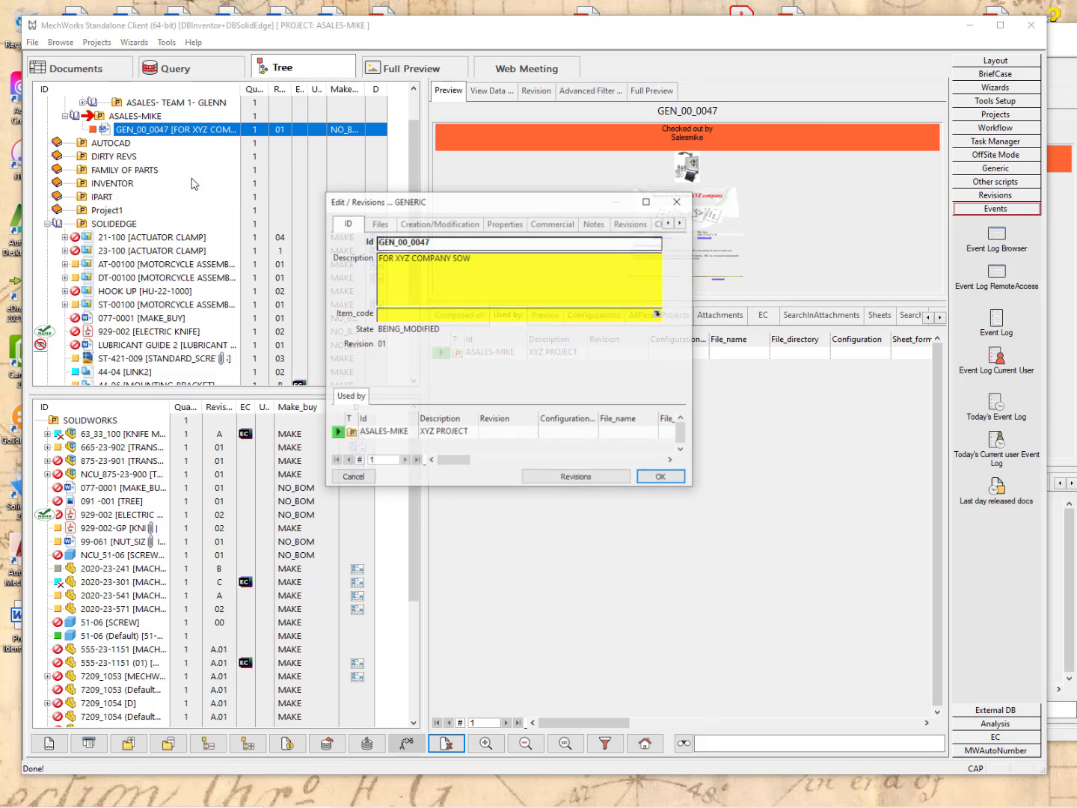
click(595, 223)
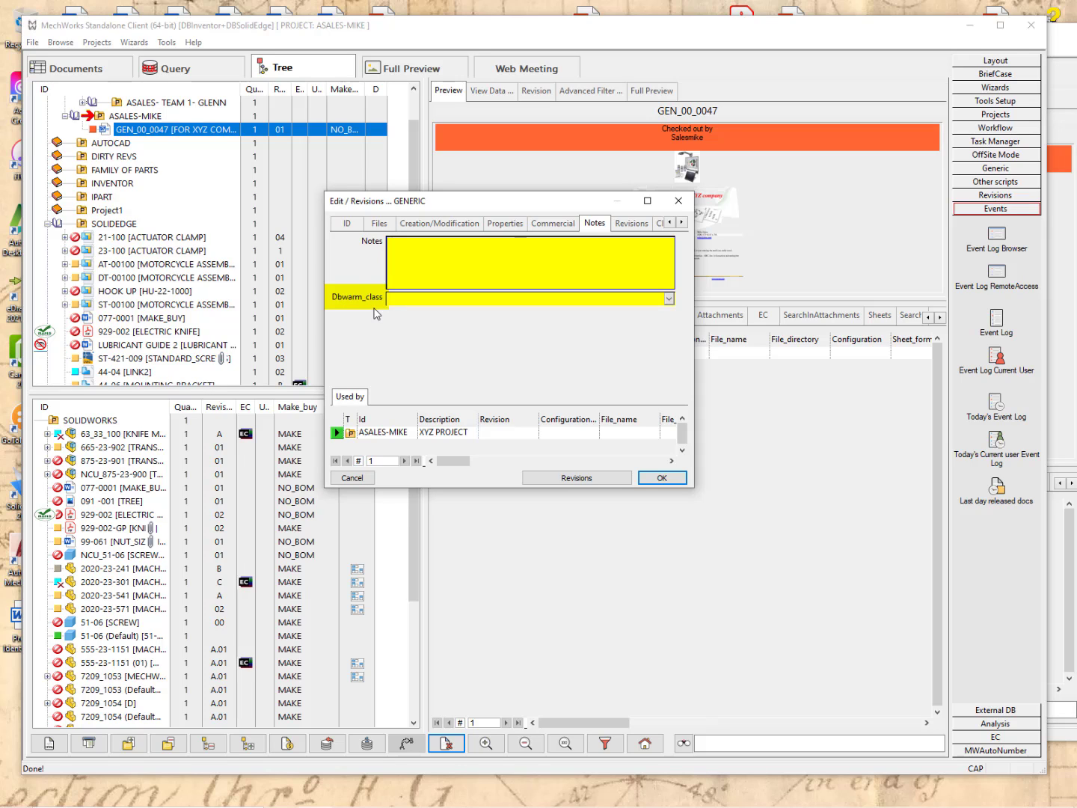
click(669, 298)
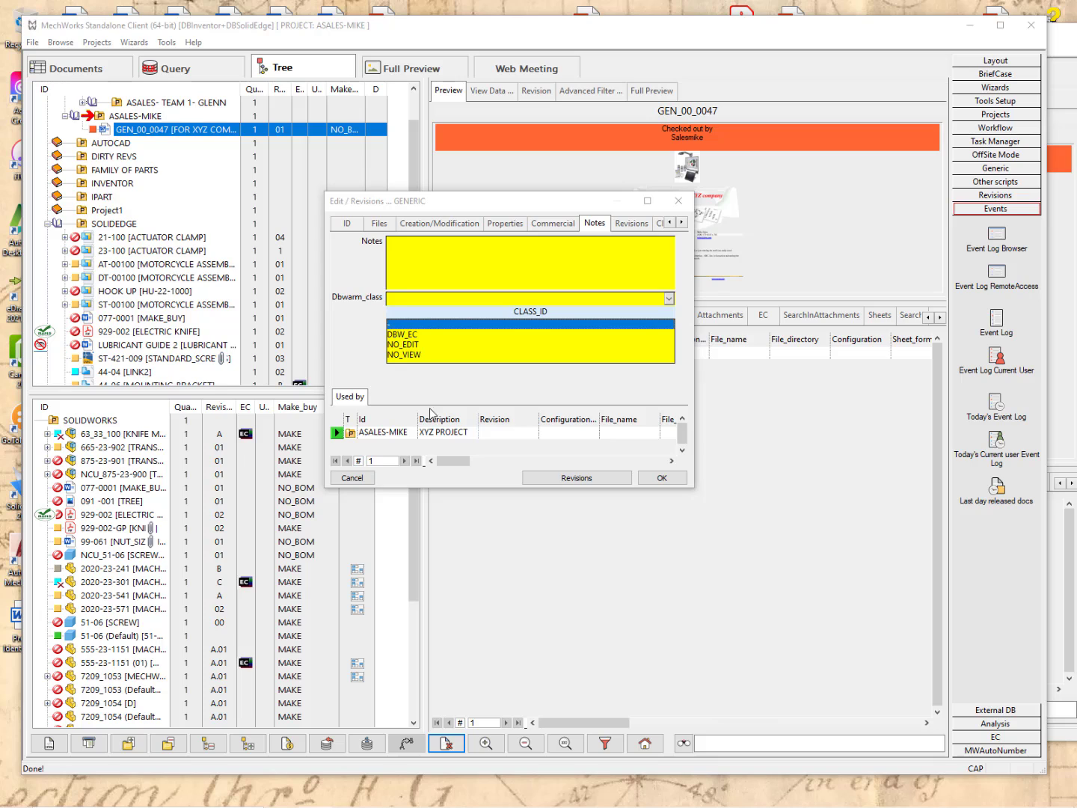
click(408, 346)
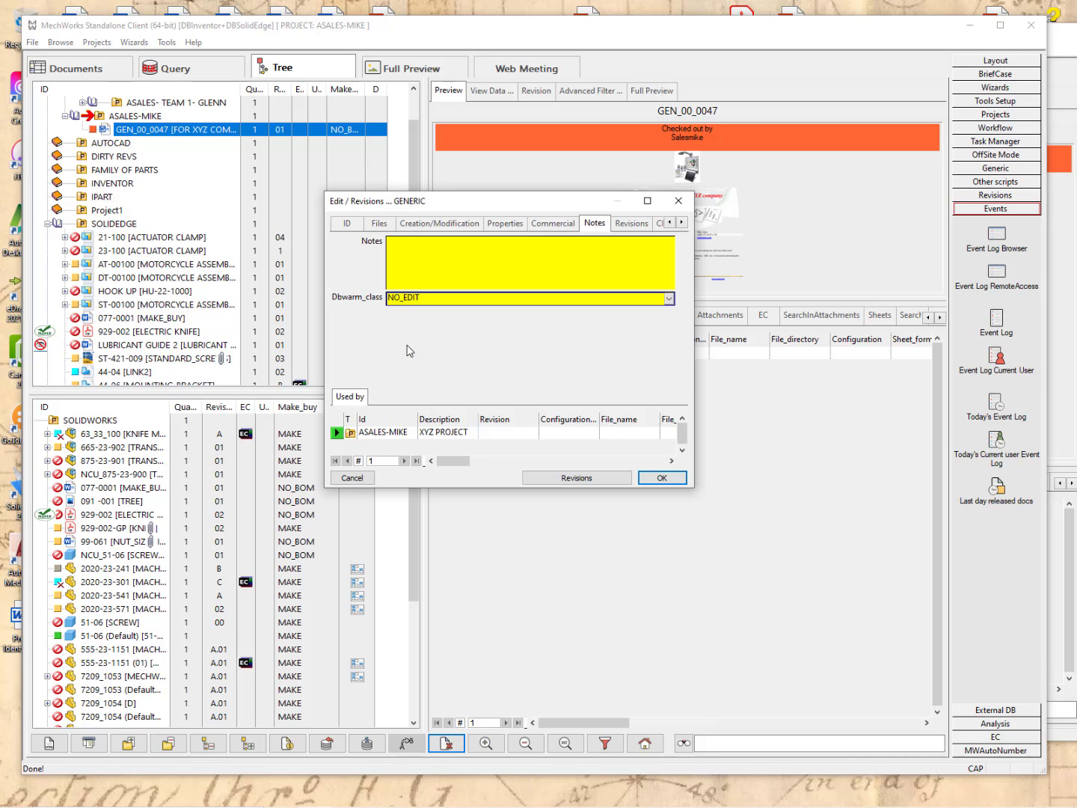
click(679, 480)
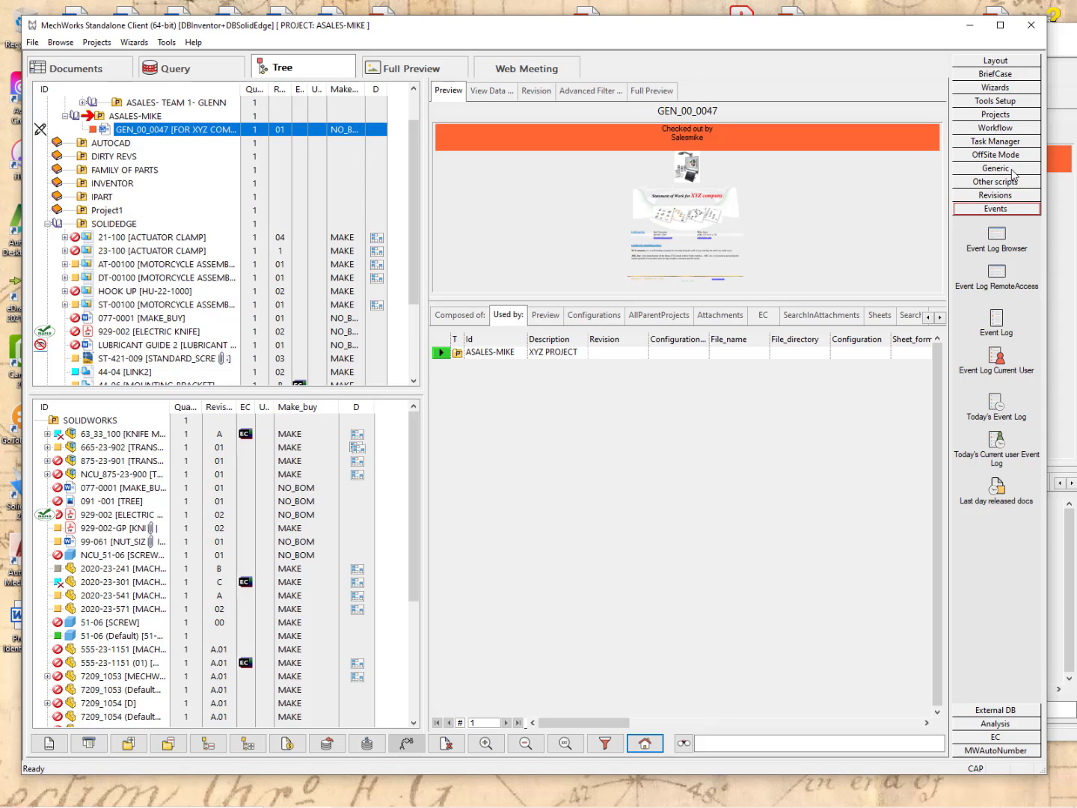
click(1059, 217)
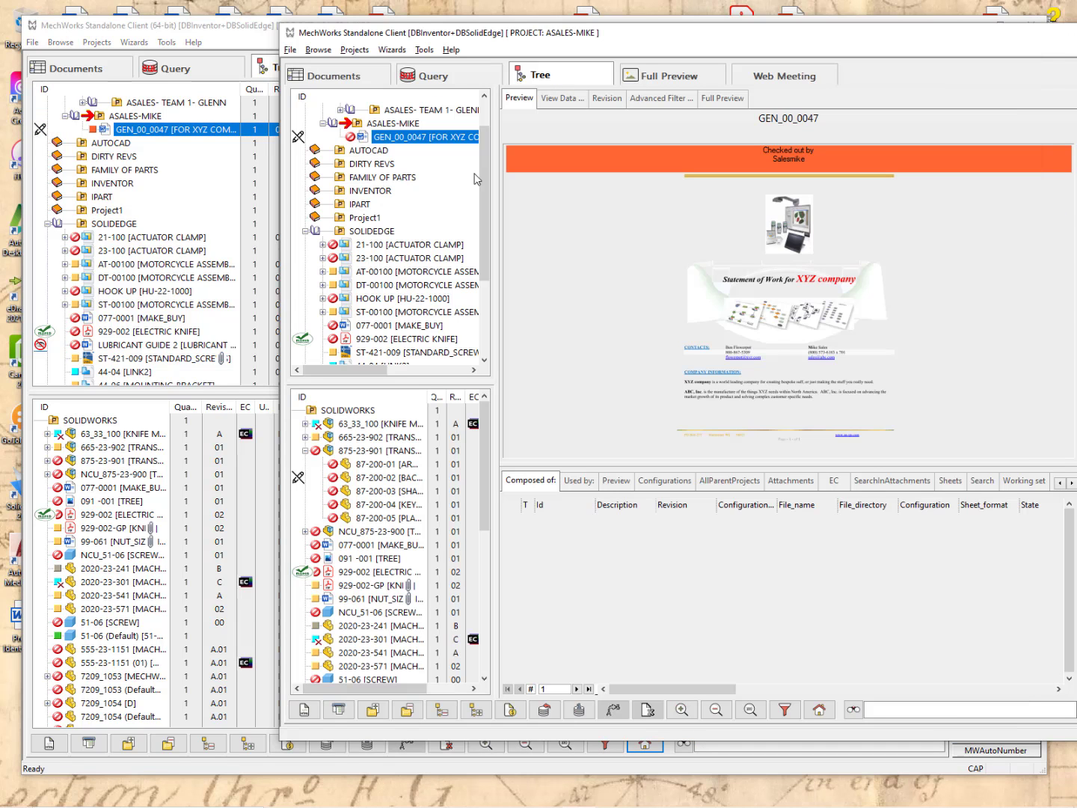
right_click(385, 141)
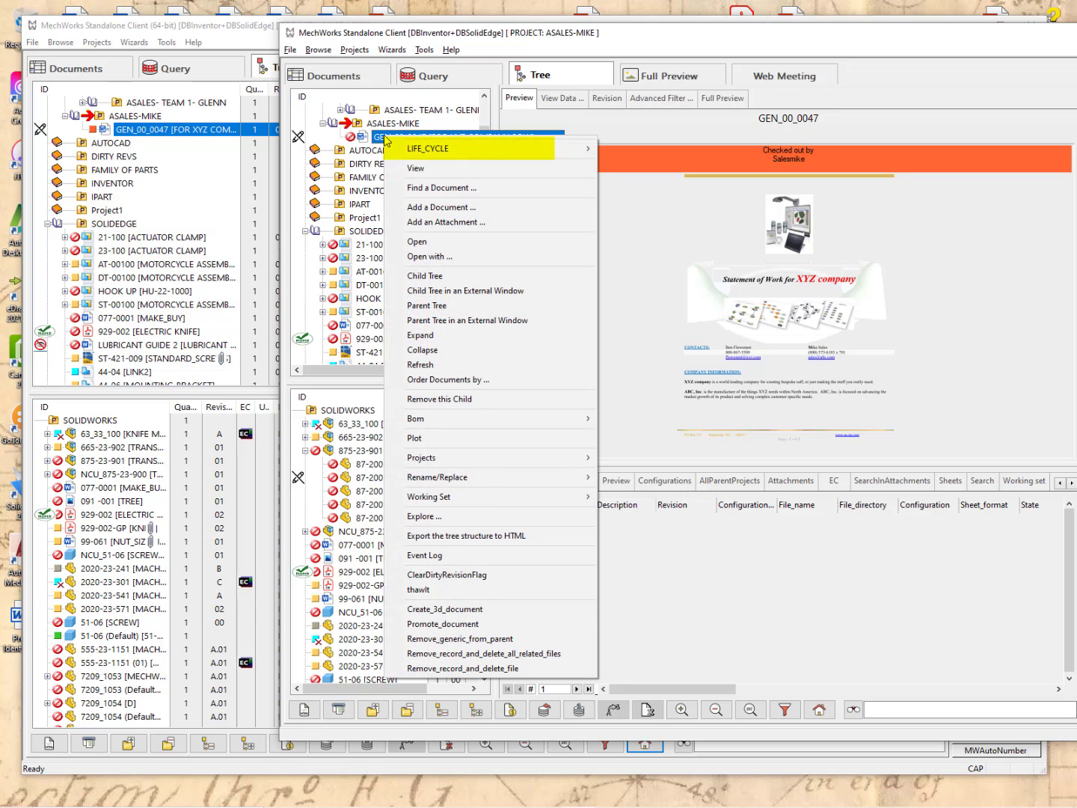
mouse_move(432, 148)
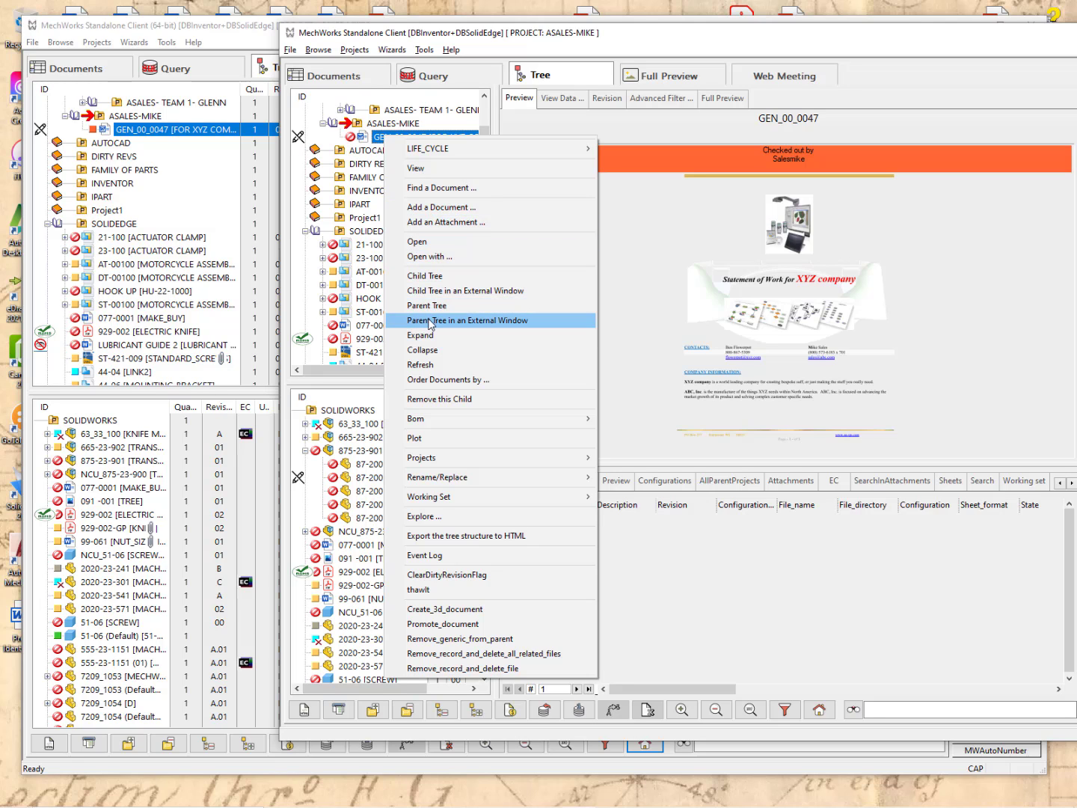
click(227, 41)
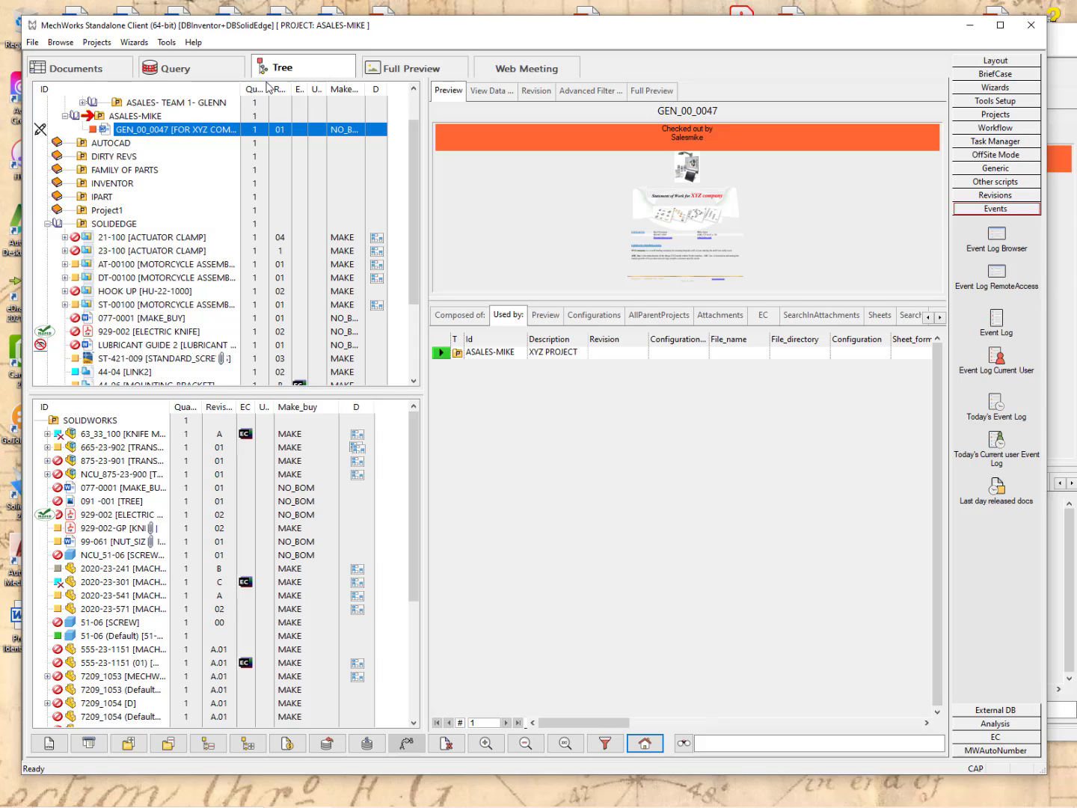
Set GEN_00_0047's Dbwarm_class to NO_VIEW in Edit / Revisions Notes and save.
right_click(139, 132)
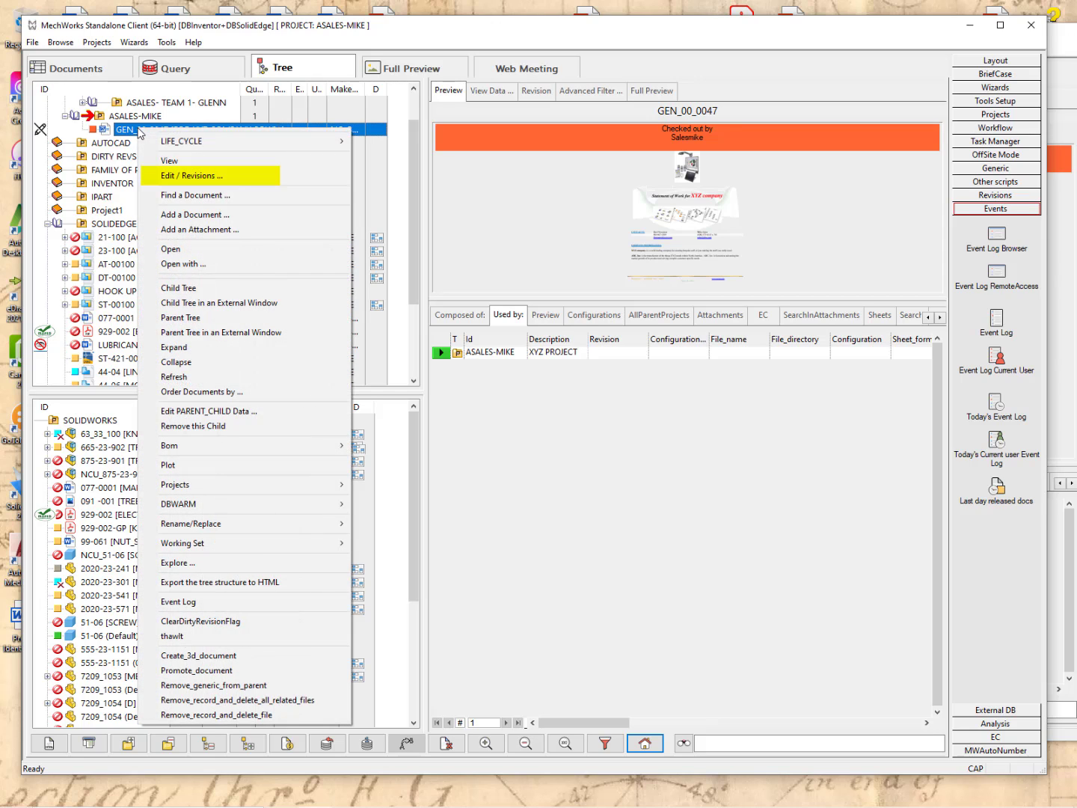
click(188, 175)
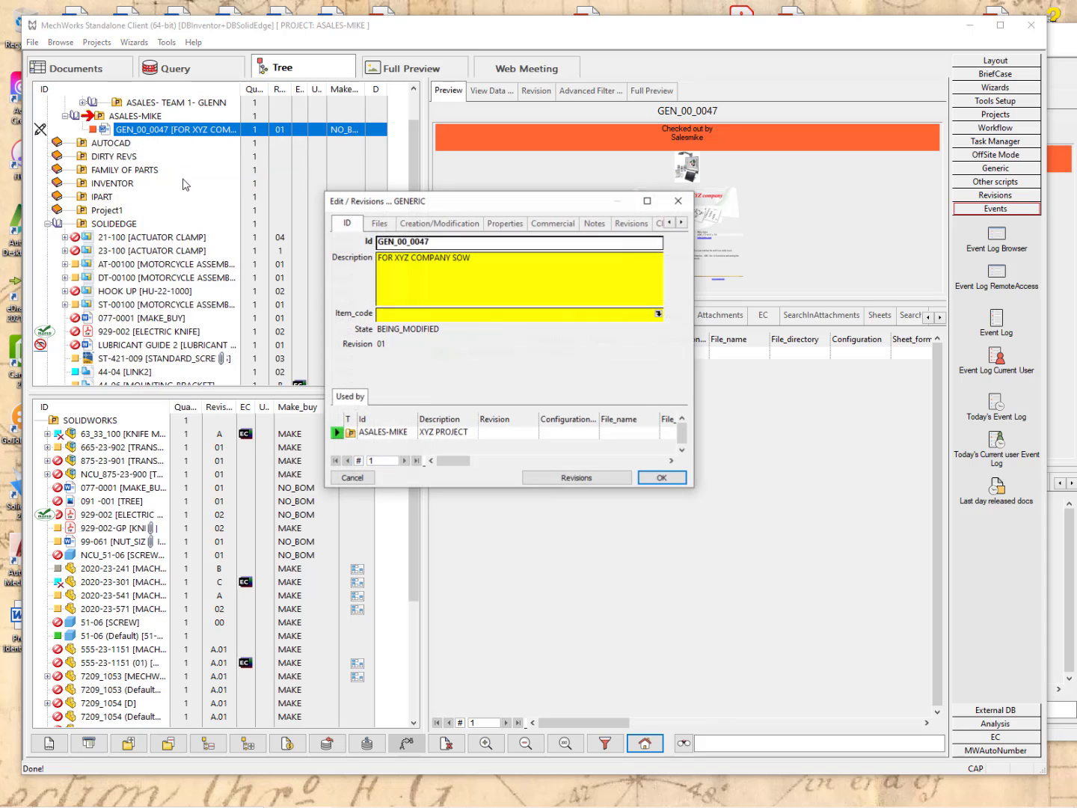
click(596, 223)
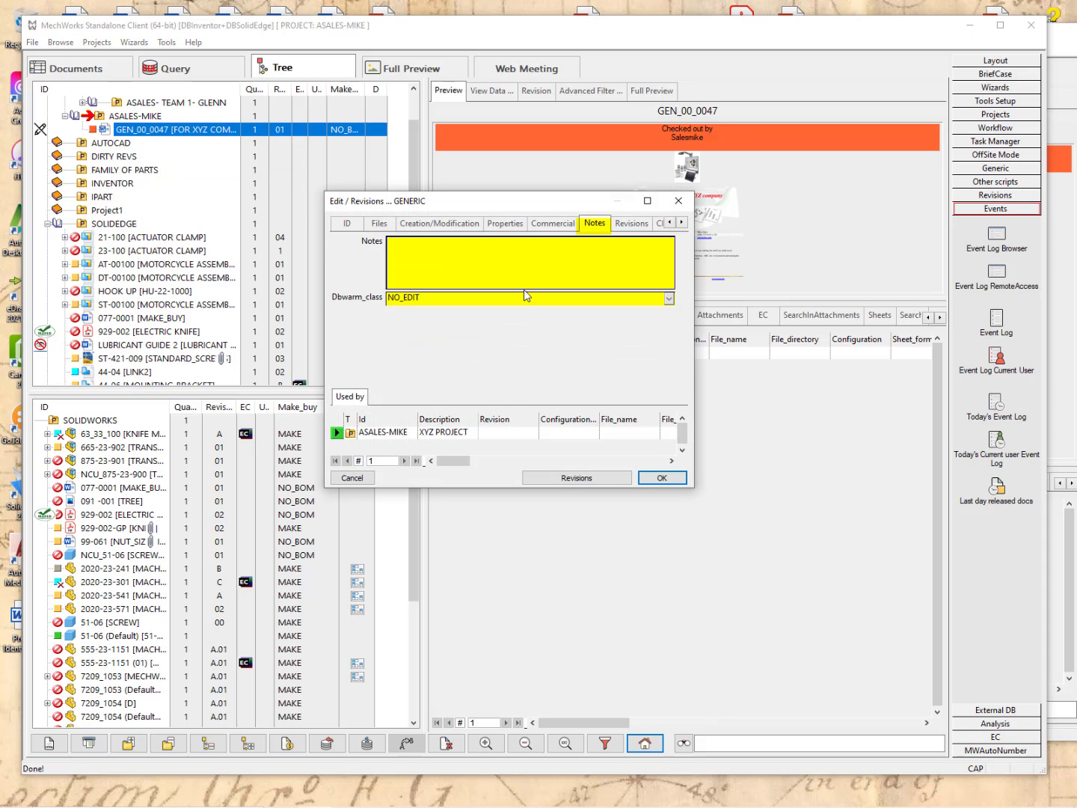
click(669, 298)
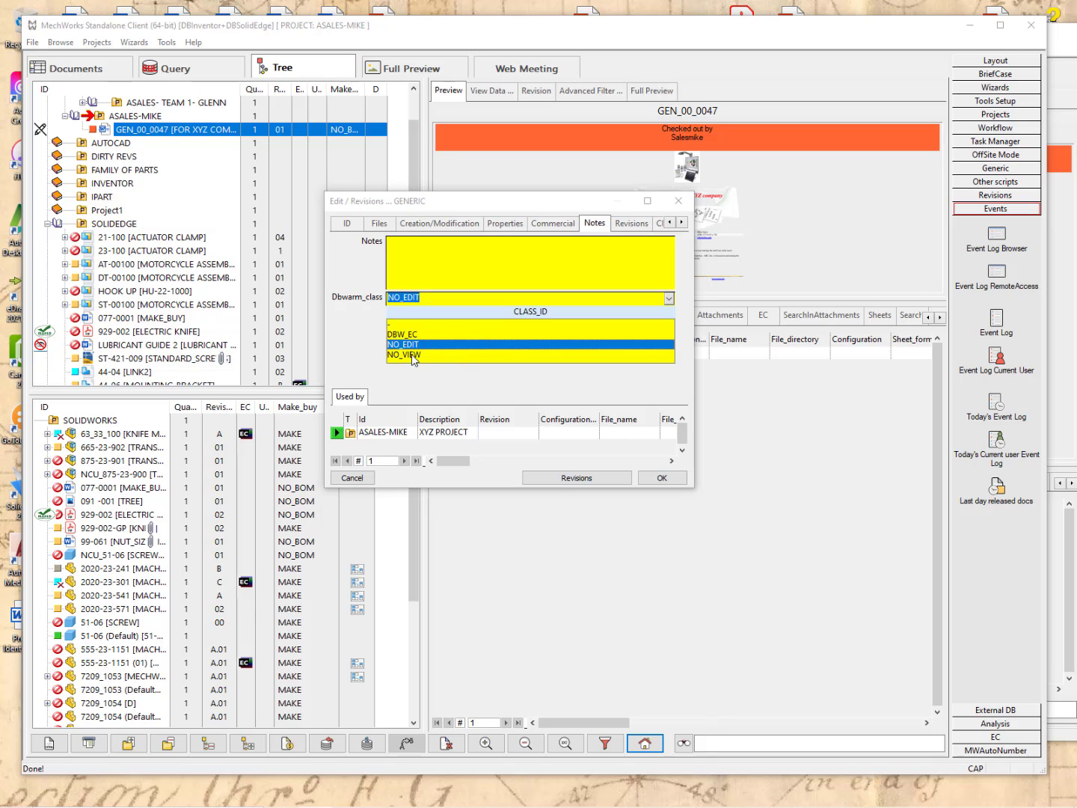
click(414, 356)
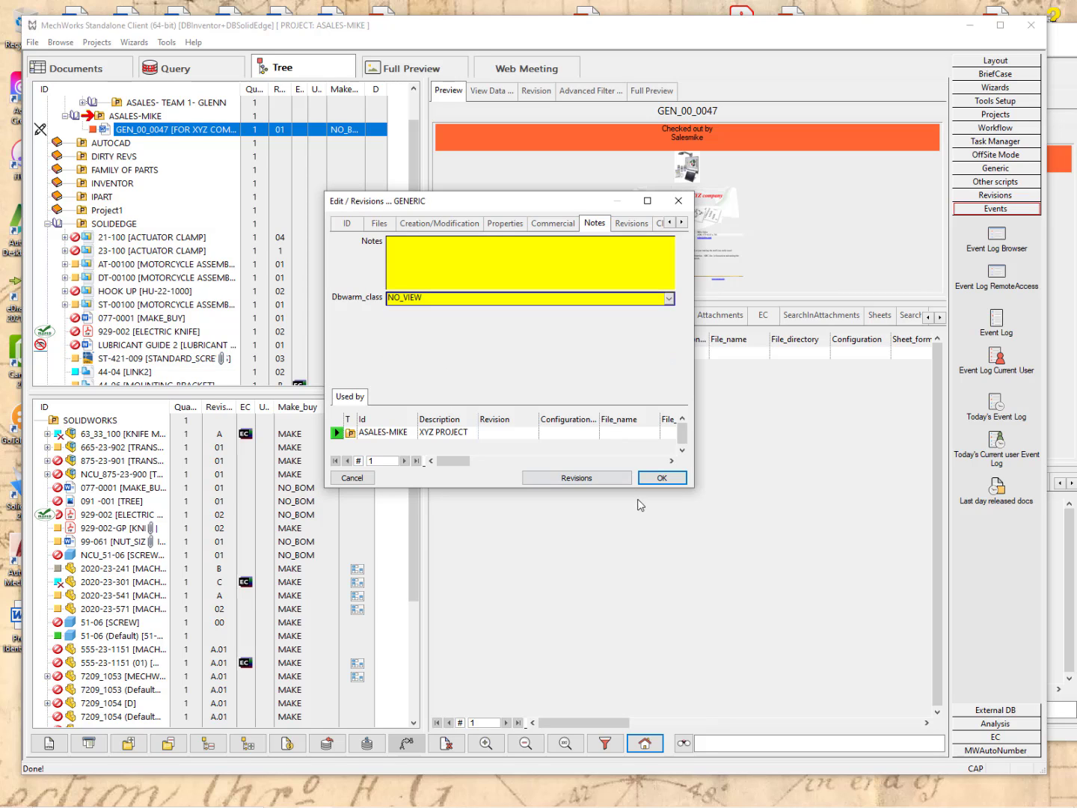
click(662, 478)
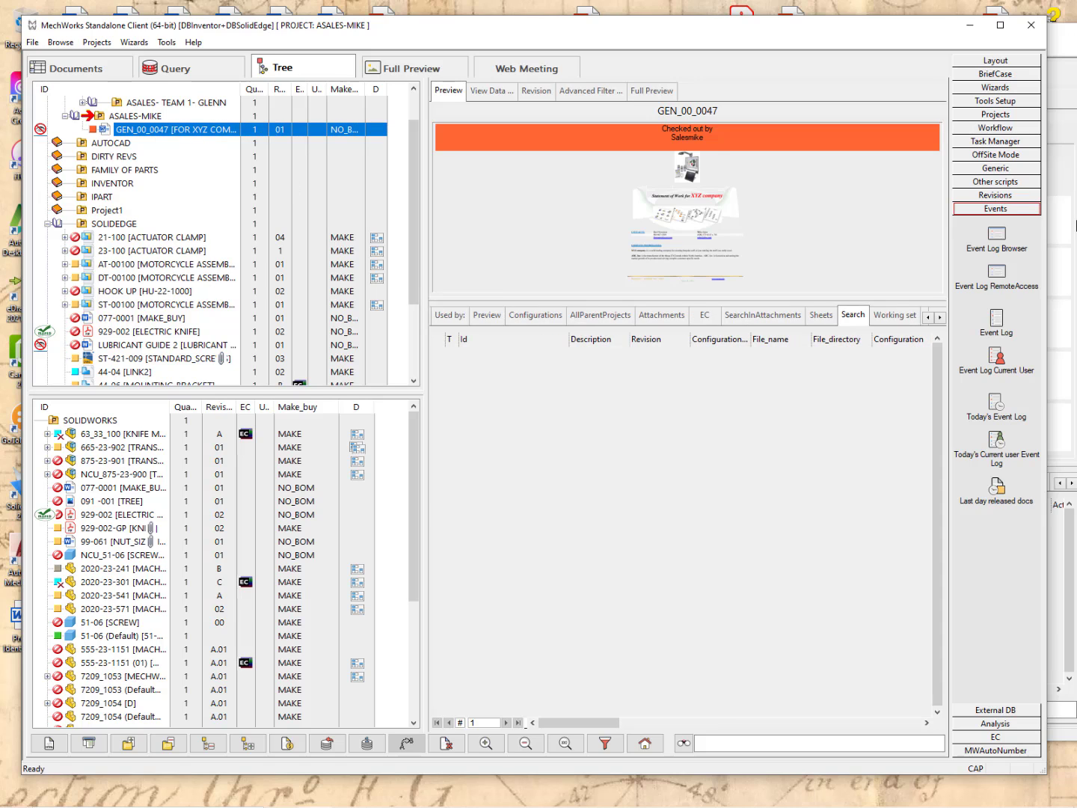
Bring the second client window forward, showing ASALES-MIKE (XYZ PROJECT) without GEN_00_0047.
click(1064, 210)
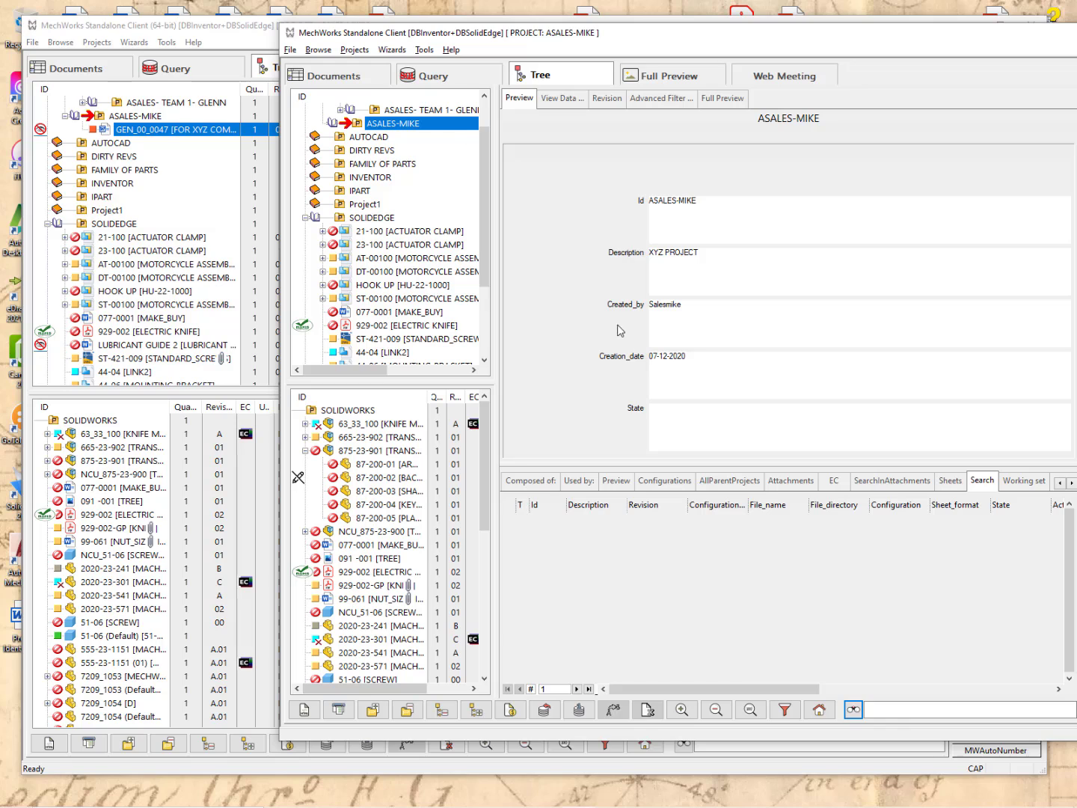
Search the second client window for GEN_00_0047, which returns nothing.
click(881, 714)
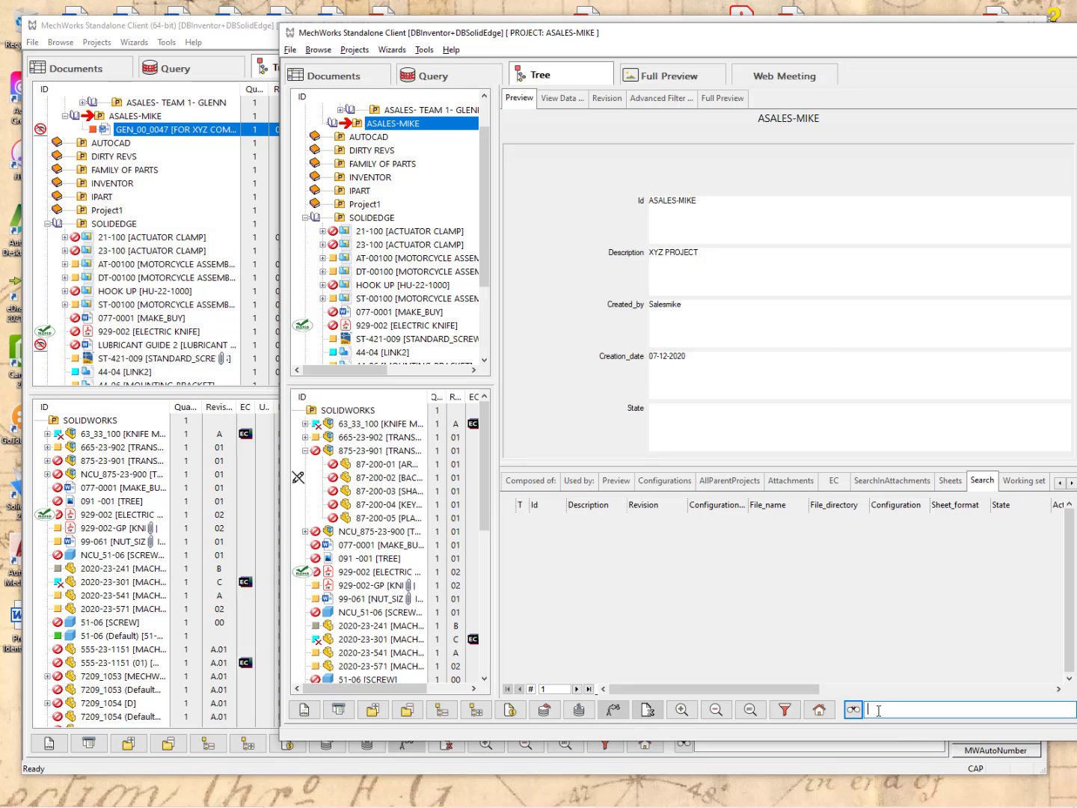
text(GEN)
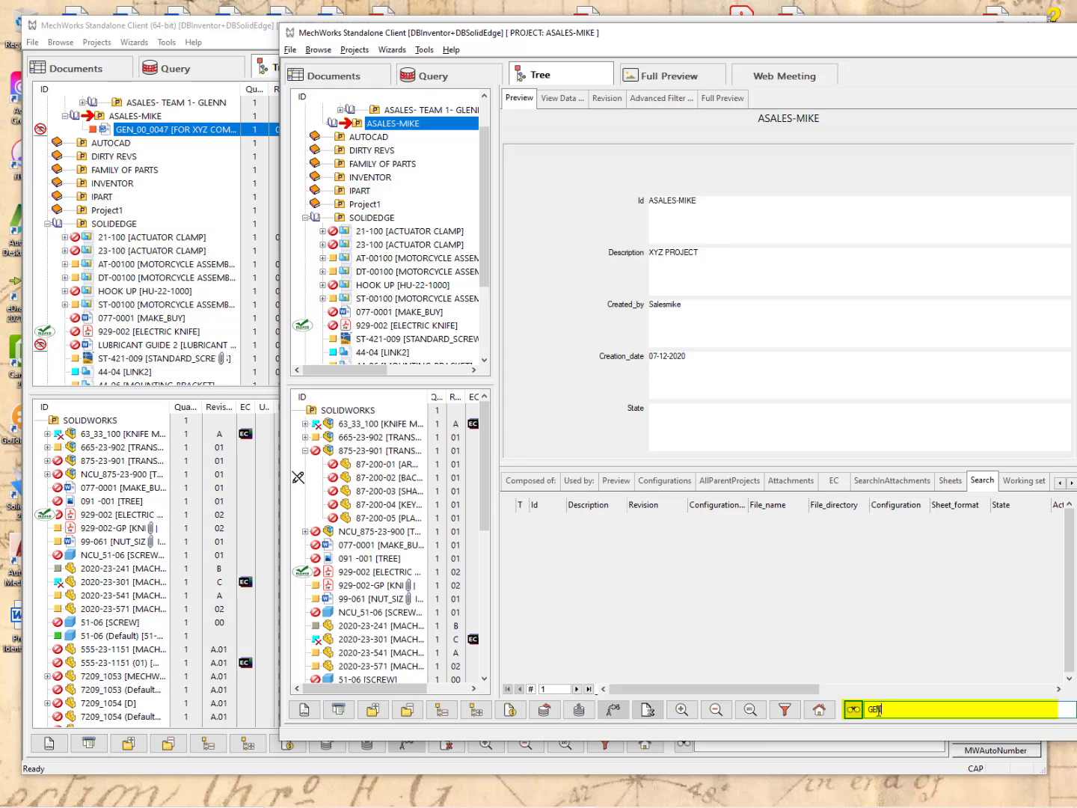
text(_00_0047)
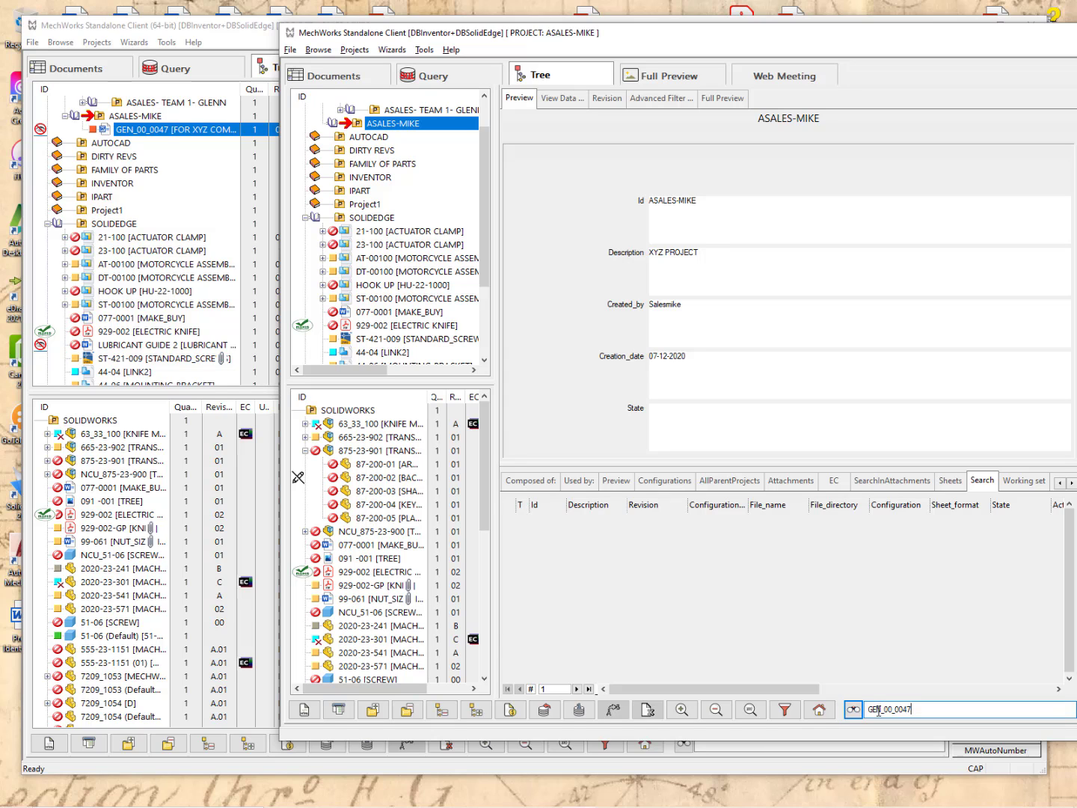
click(854, 714)
Search the main window for pasted GEN_00_0047, finding revision 01 in D:\Repository, then select the search text.
click(234, 47)
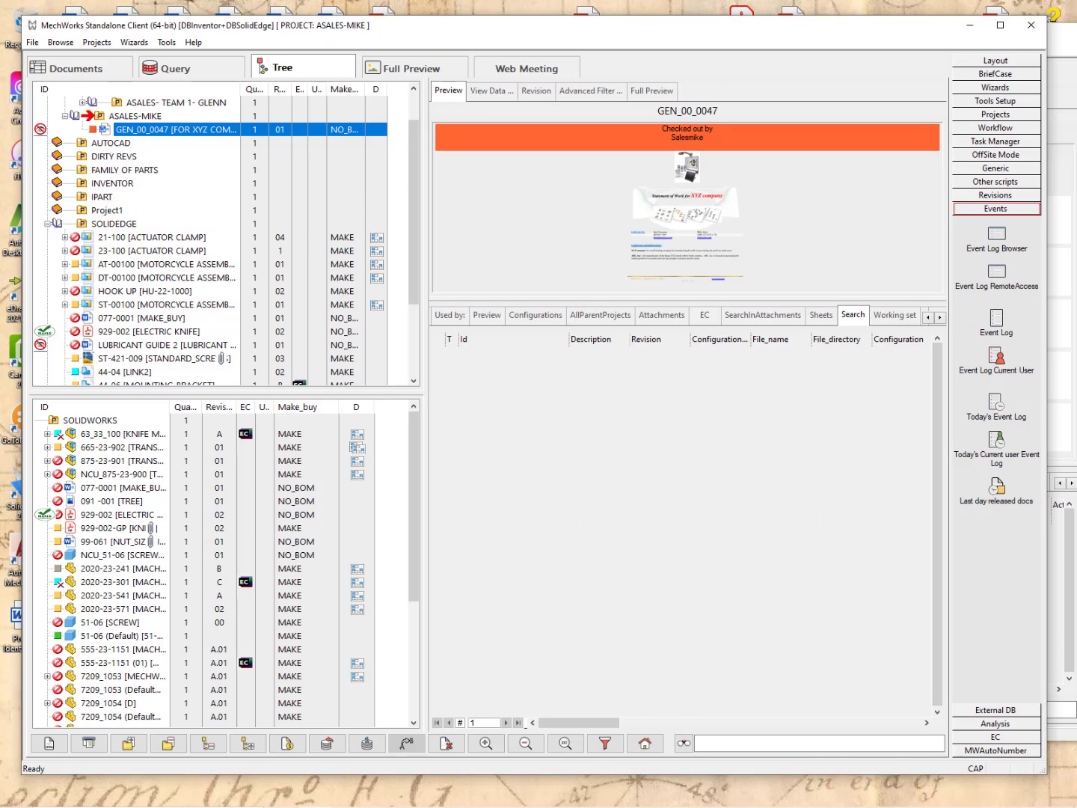
click(718, 740)
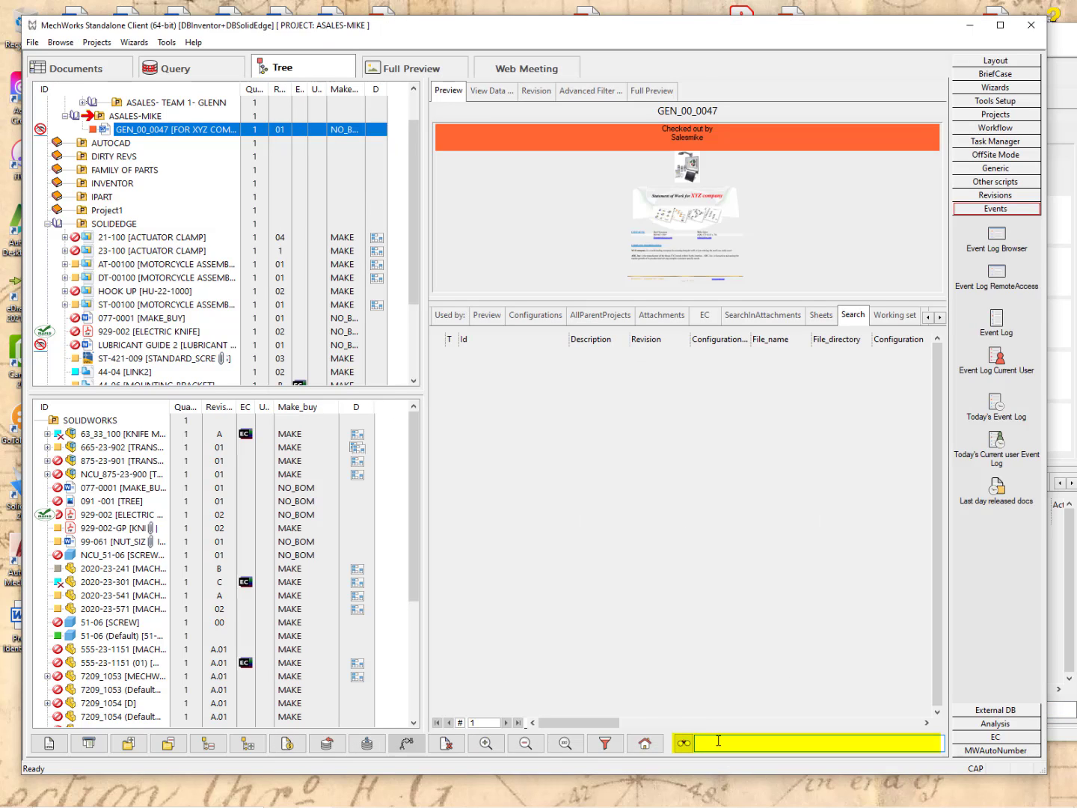
text(GEN_00_0047)
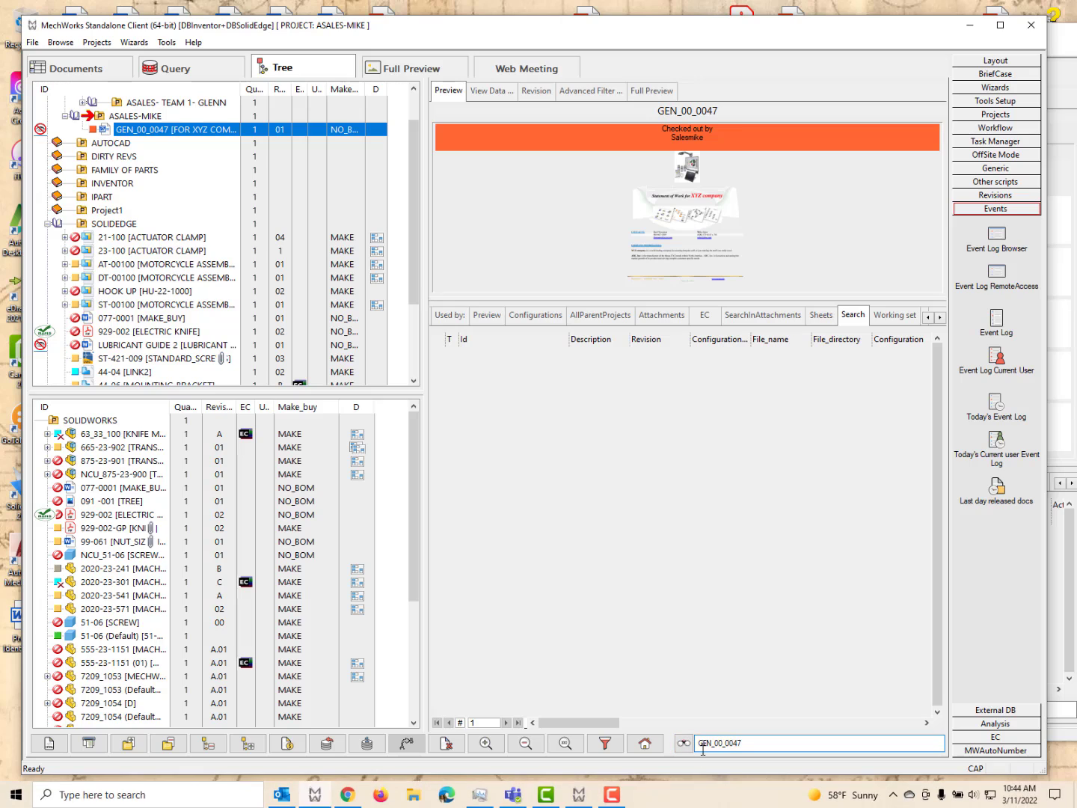
click(682, 743)
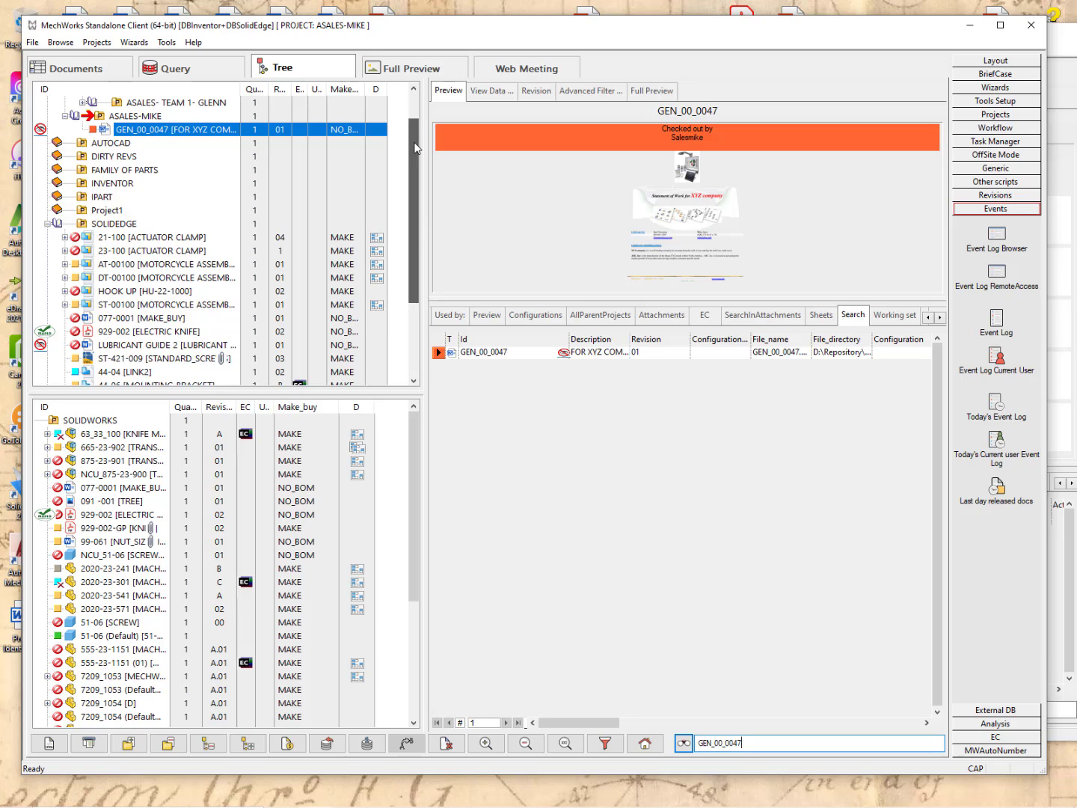
drag(413, 142, 413, 109)
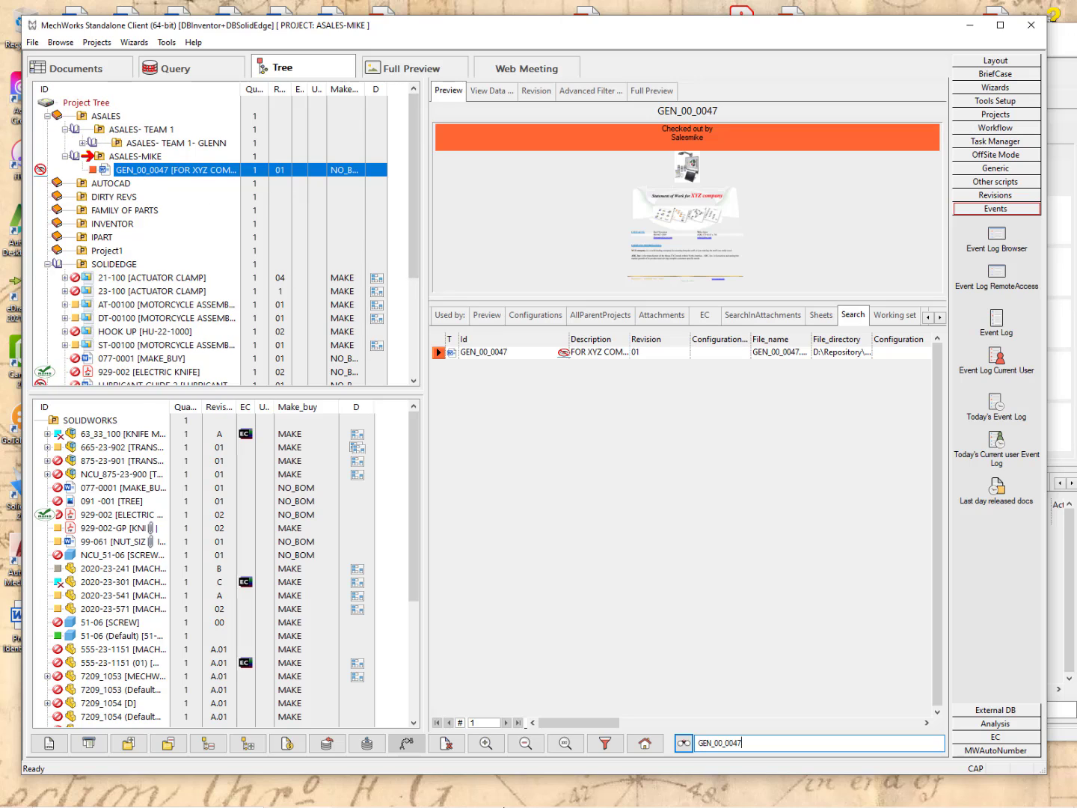
double_click(722, 743)
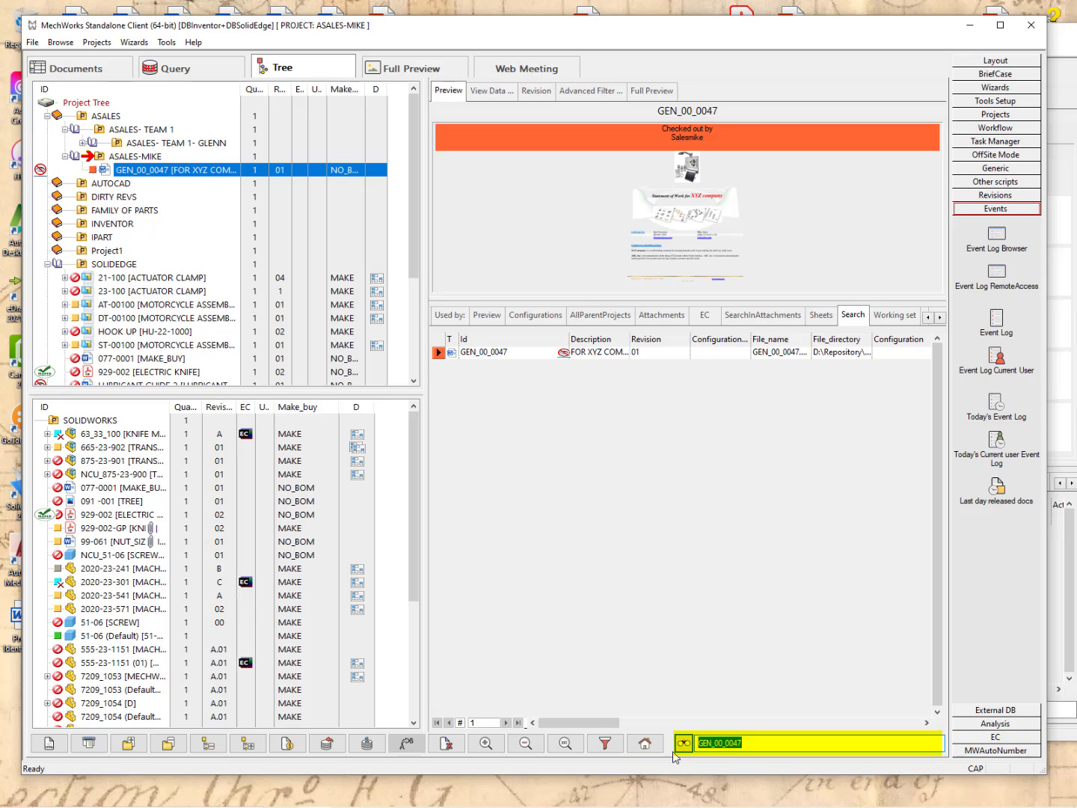
Search for NCU and drag all the NCU results onto the ASALES-MIKE project.
text(NCU)
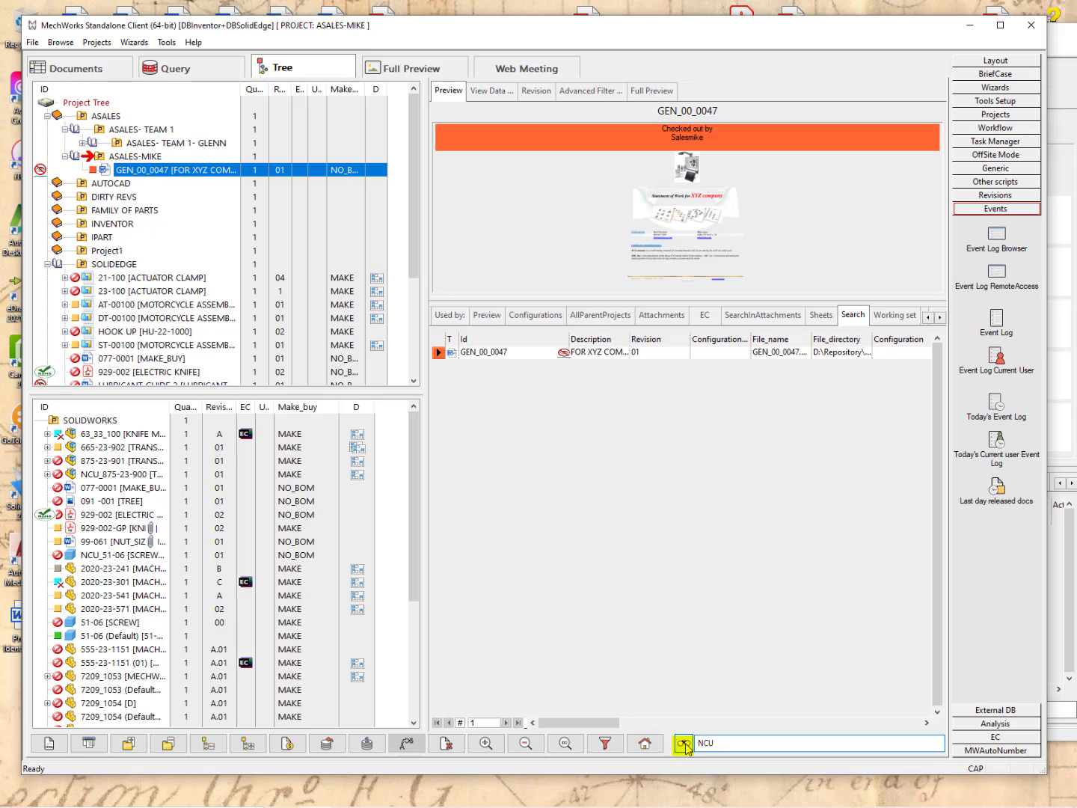
click(684, 744)
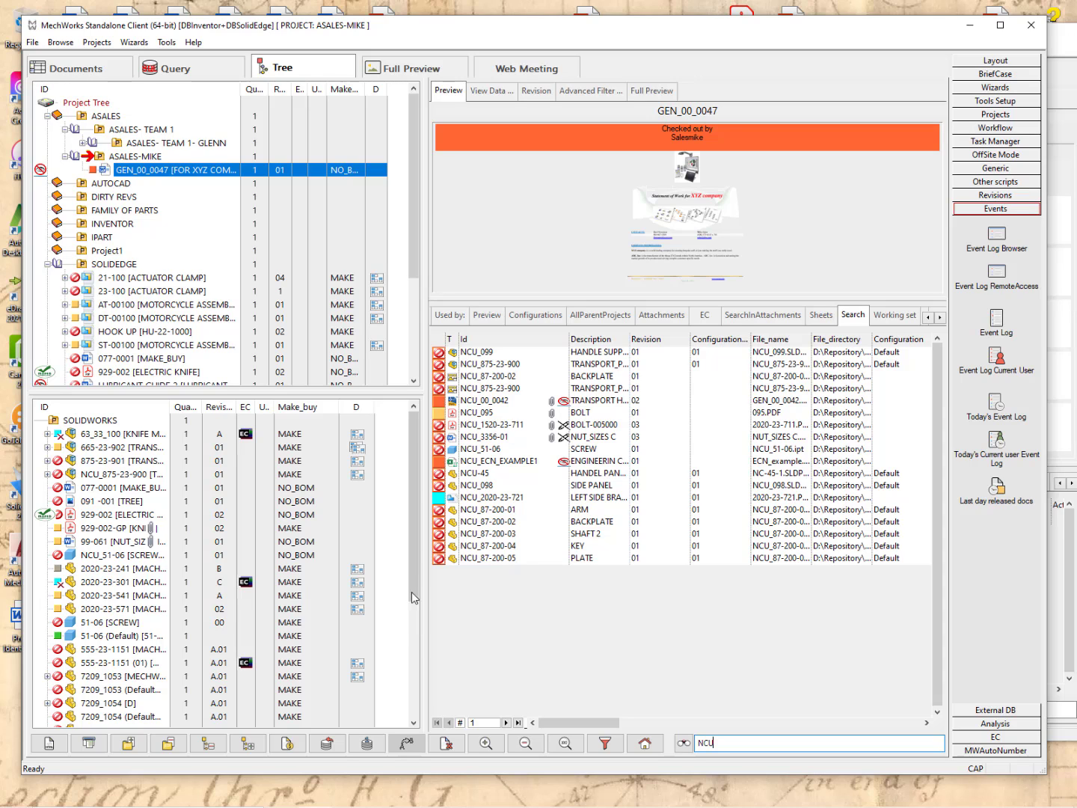
click(438, 341)
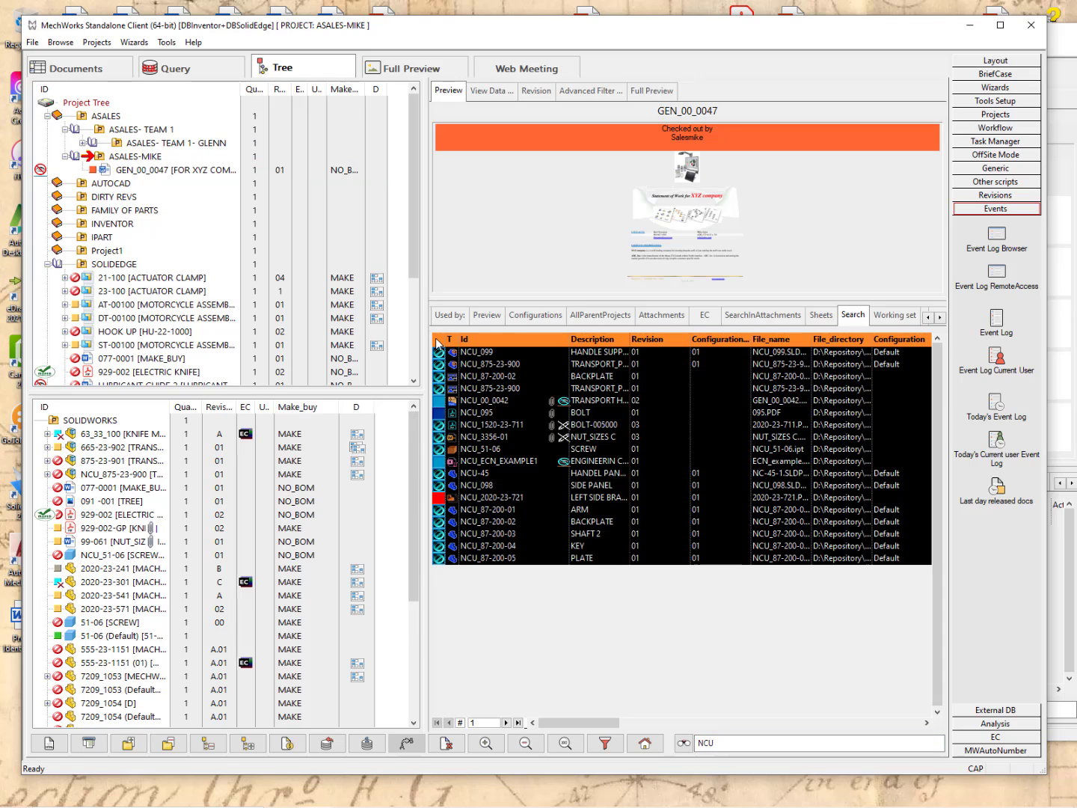
click(438, 343)
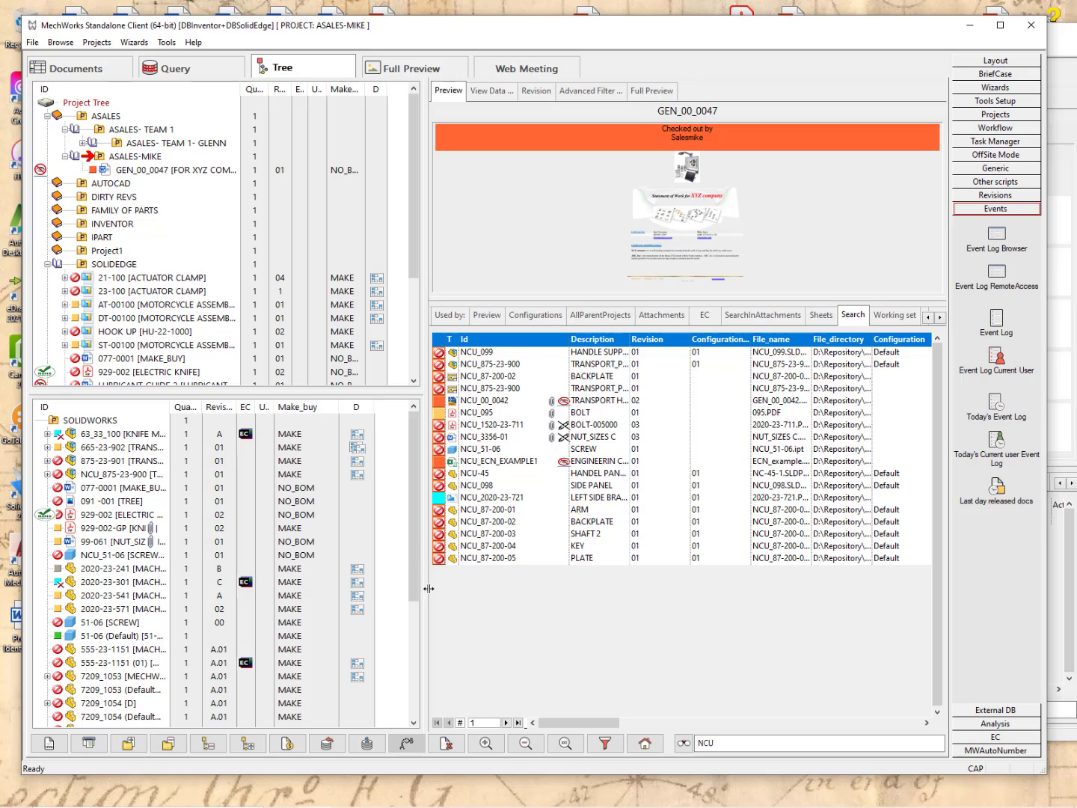
drag(440, 341, 123, 163)
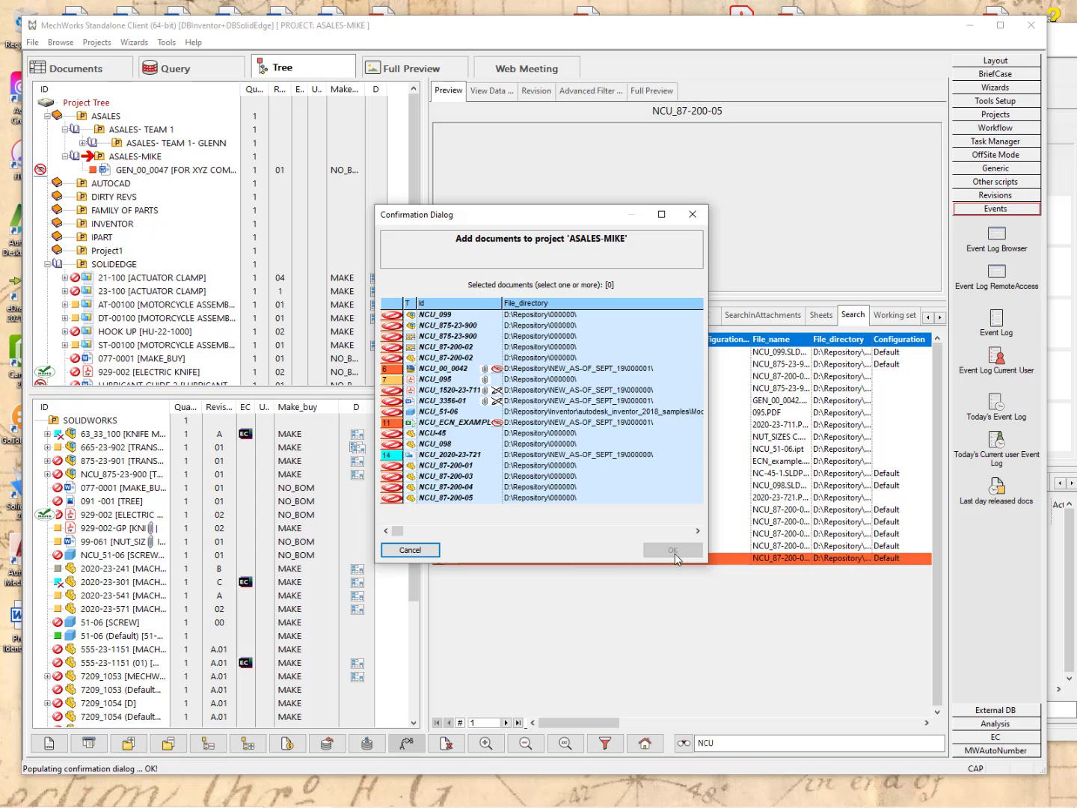
Confirm adding all 18 NCU documents to ASALES-MIKE, then scroll the project tree up to ASALES.
click(392, 302)
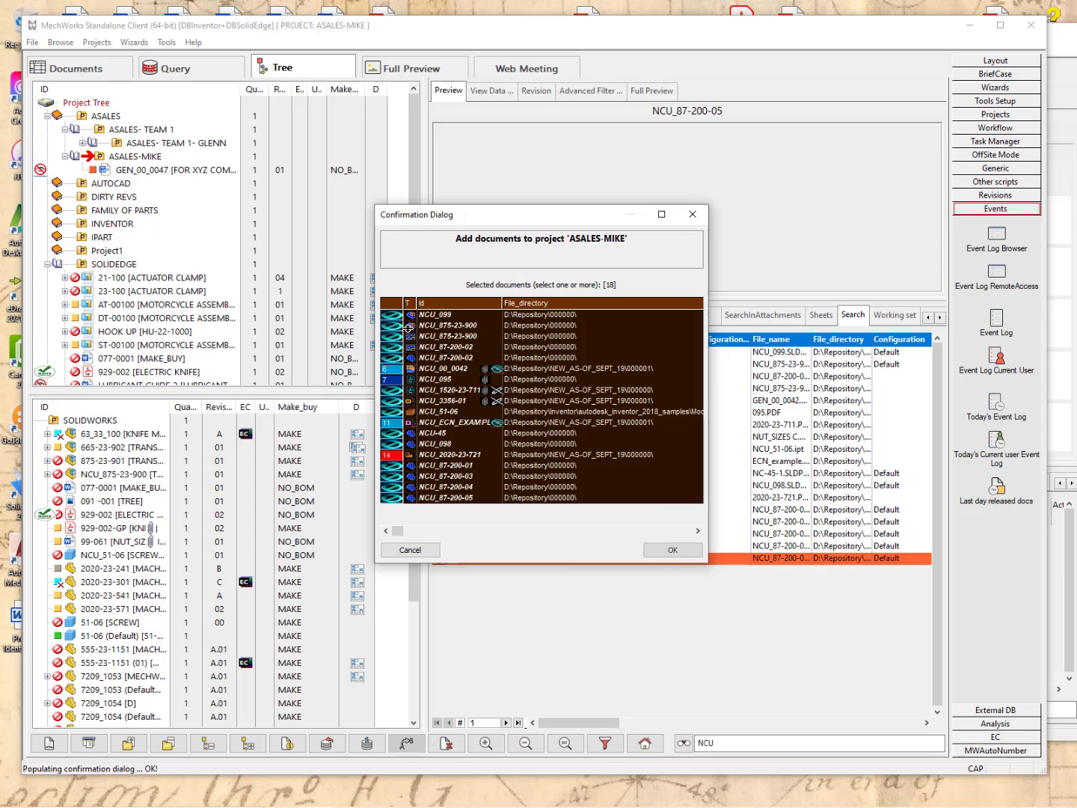
click(670, 550)
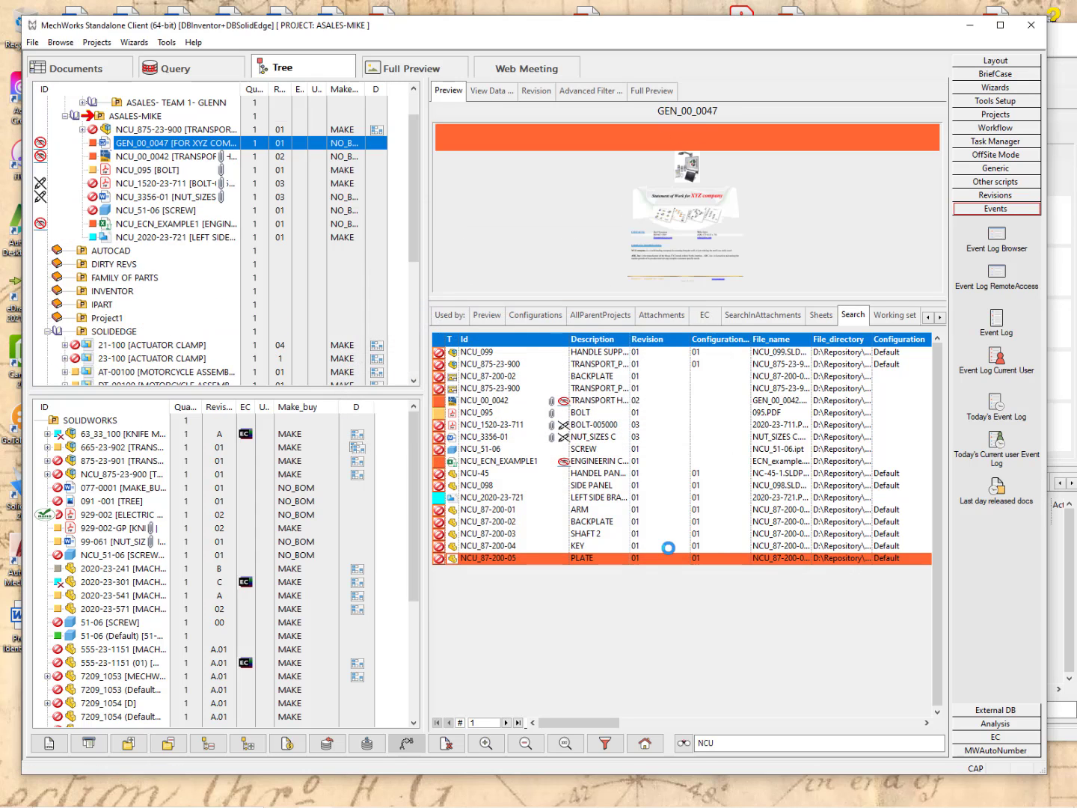
mouse_move(668, 548)
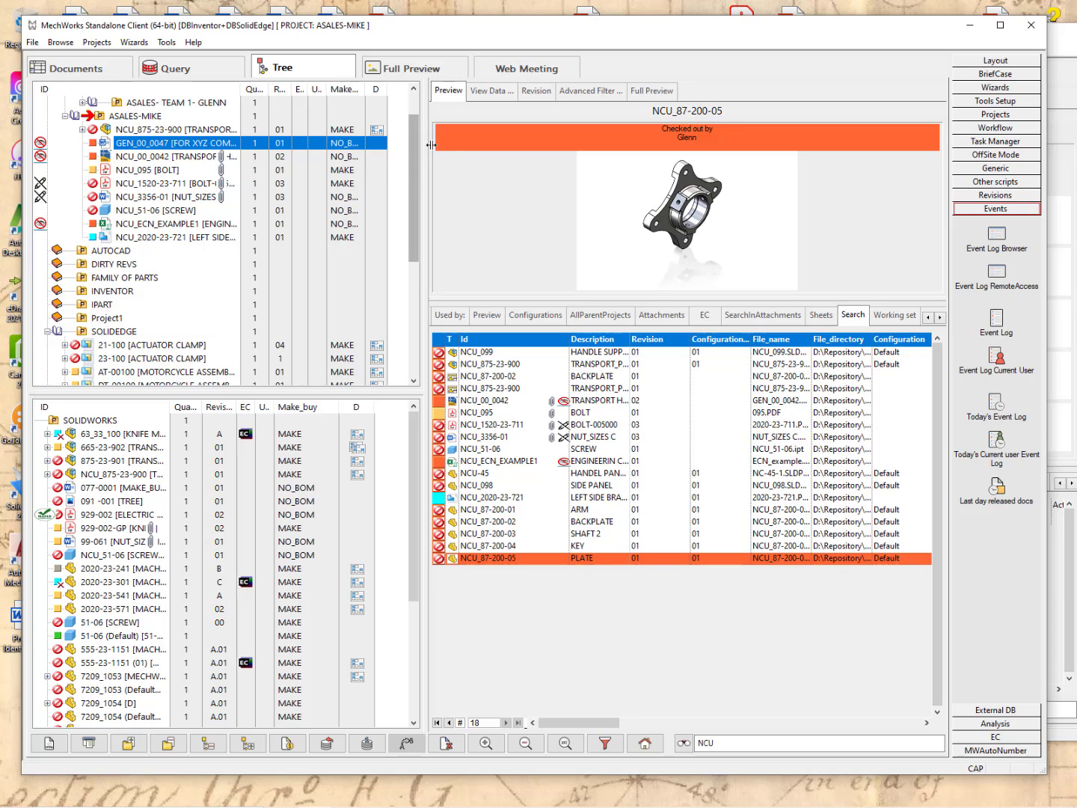
drag(418, 135, 416, 99)
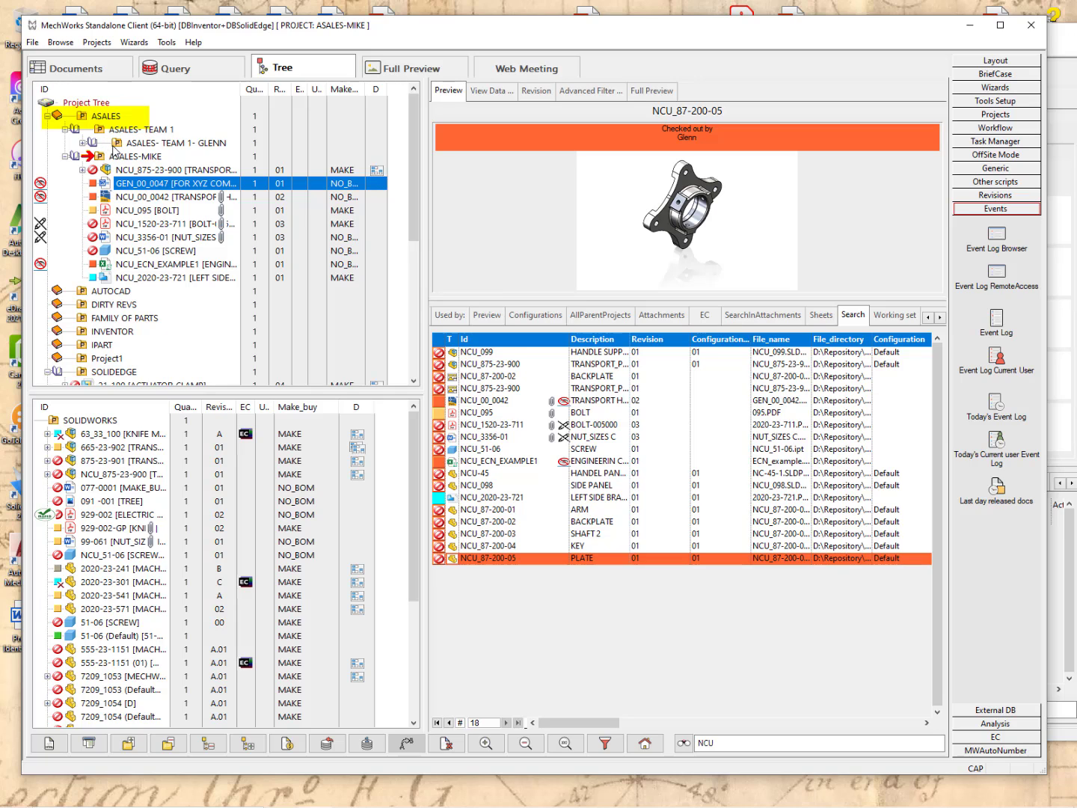
Apply Show Selected Projects Only to ASALES in the main Project Tree.
click(105, 120)
right_click(106, 118)
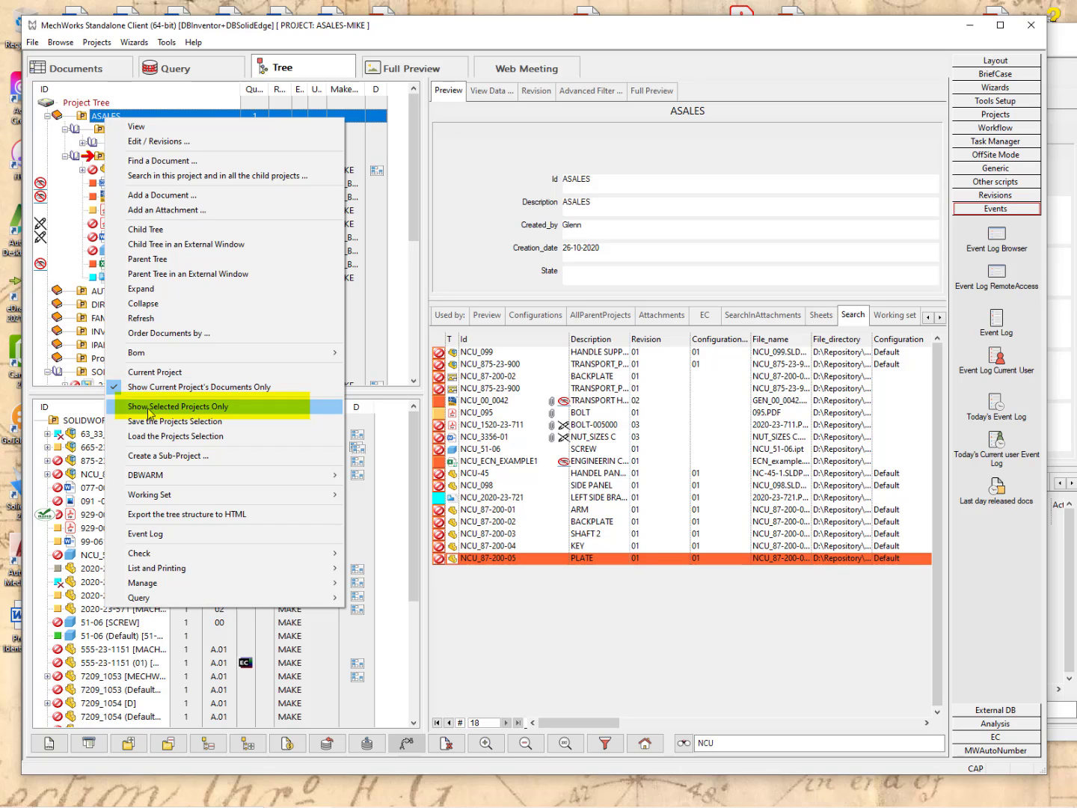
click(150, 407)
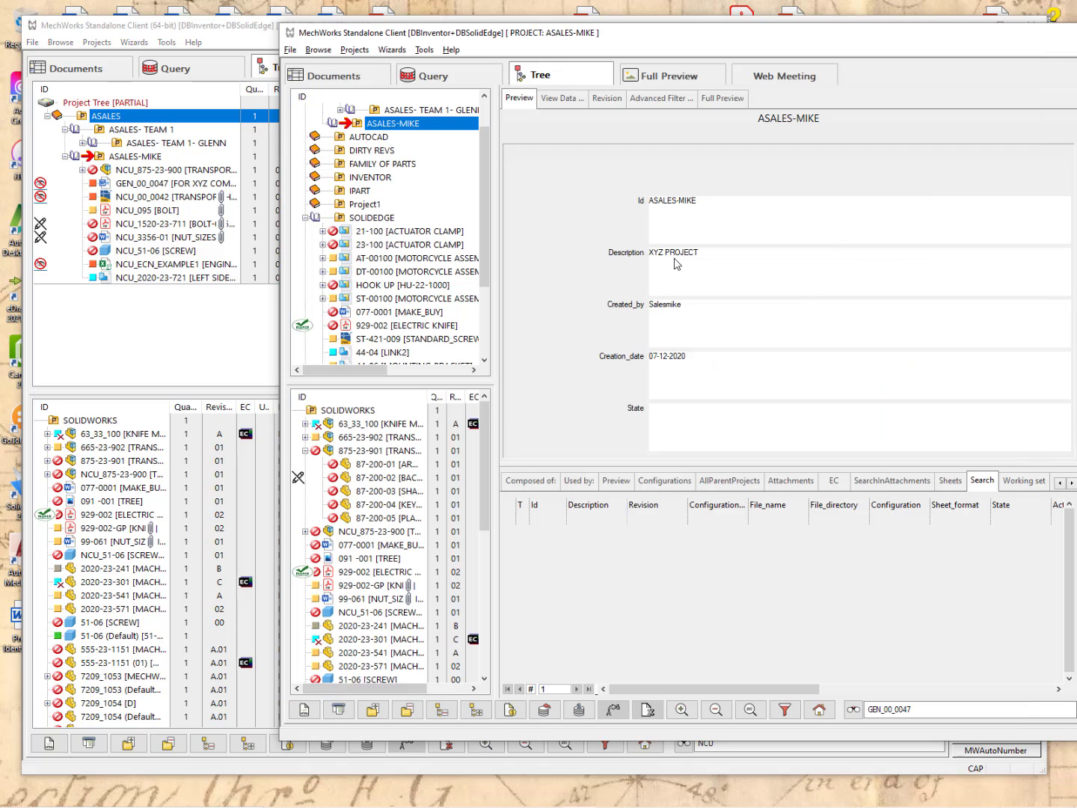
Apply Show Selected Projects Only to ASALES in the second window, then bring the 64-bit client forward.
scroll(415, 226, up, 1)
click(364, 124)
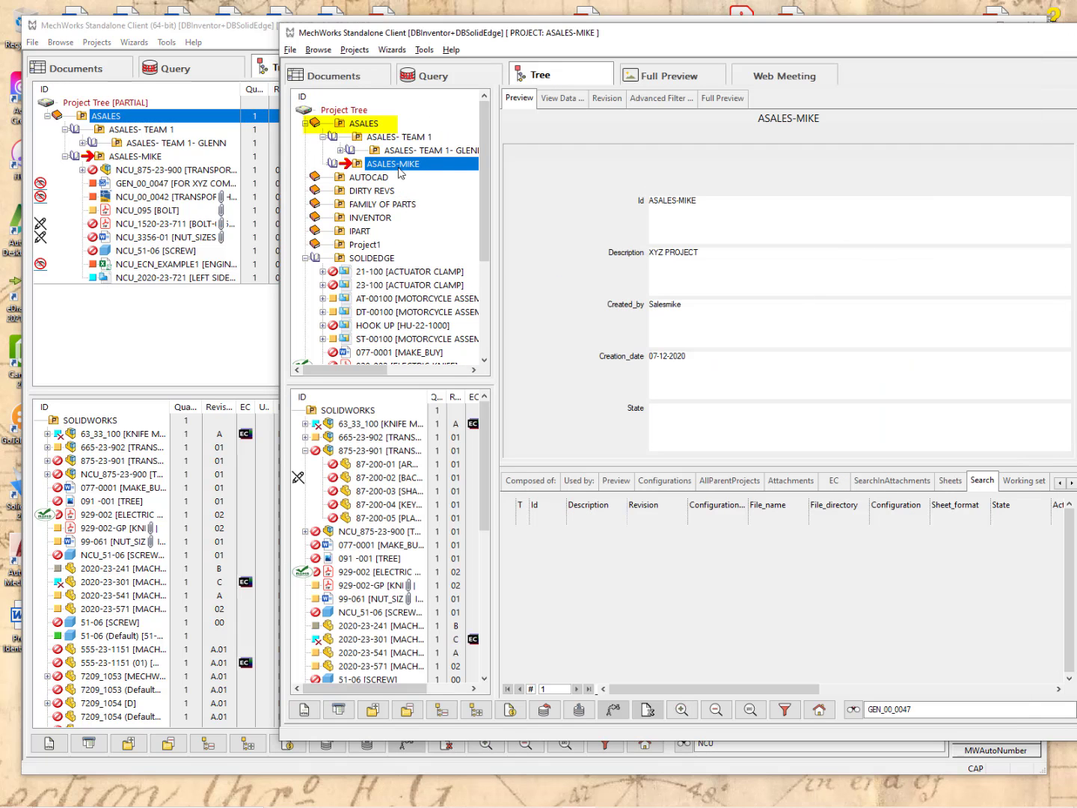
right_click(366, 125)
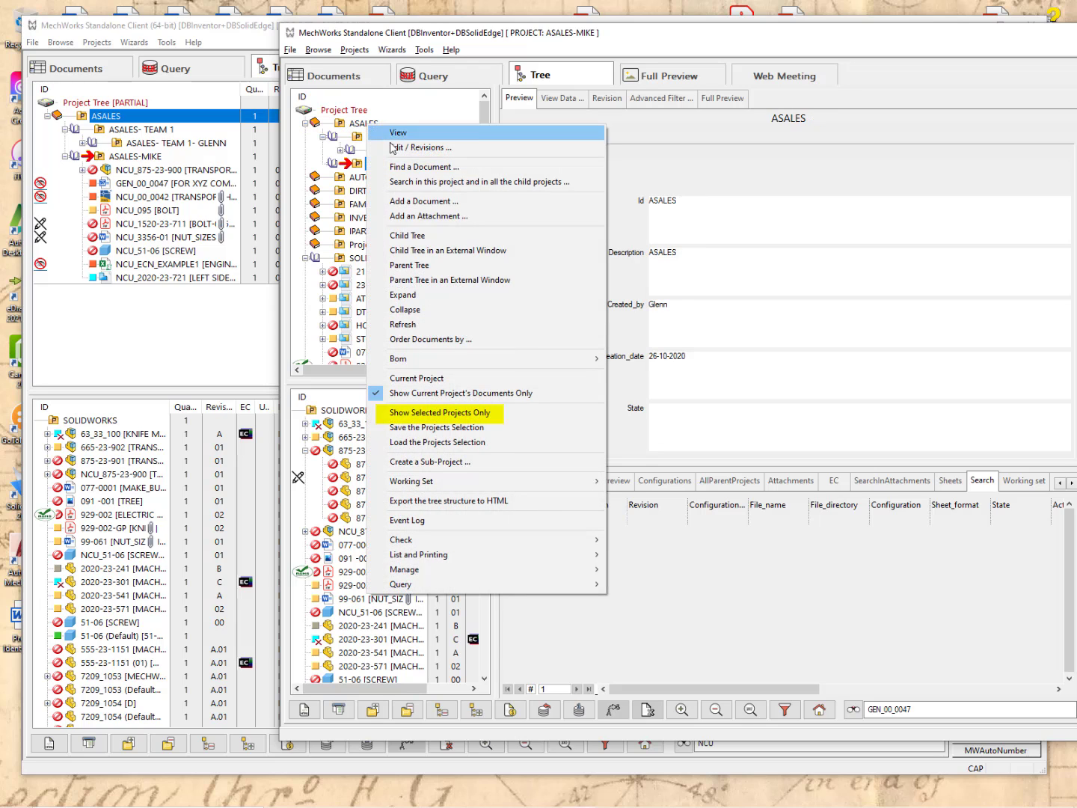
click(422, 417)
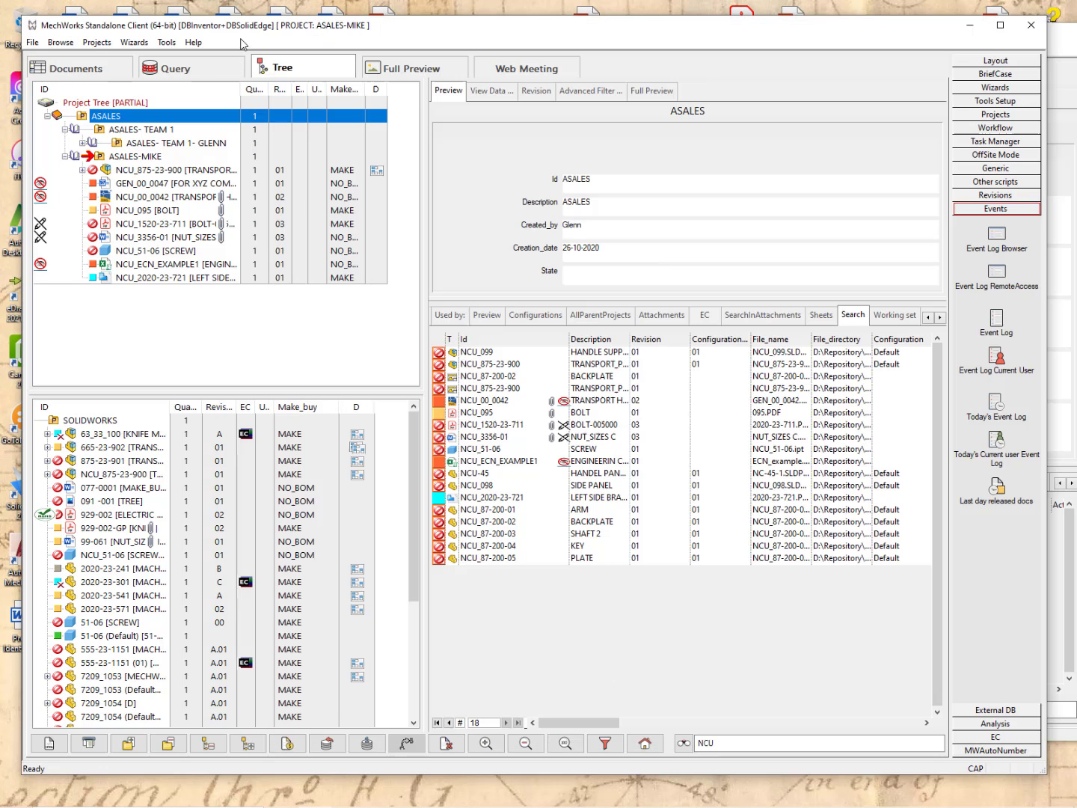
click(241, 43)
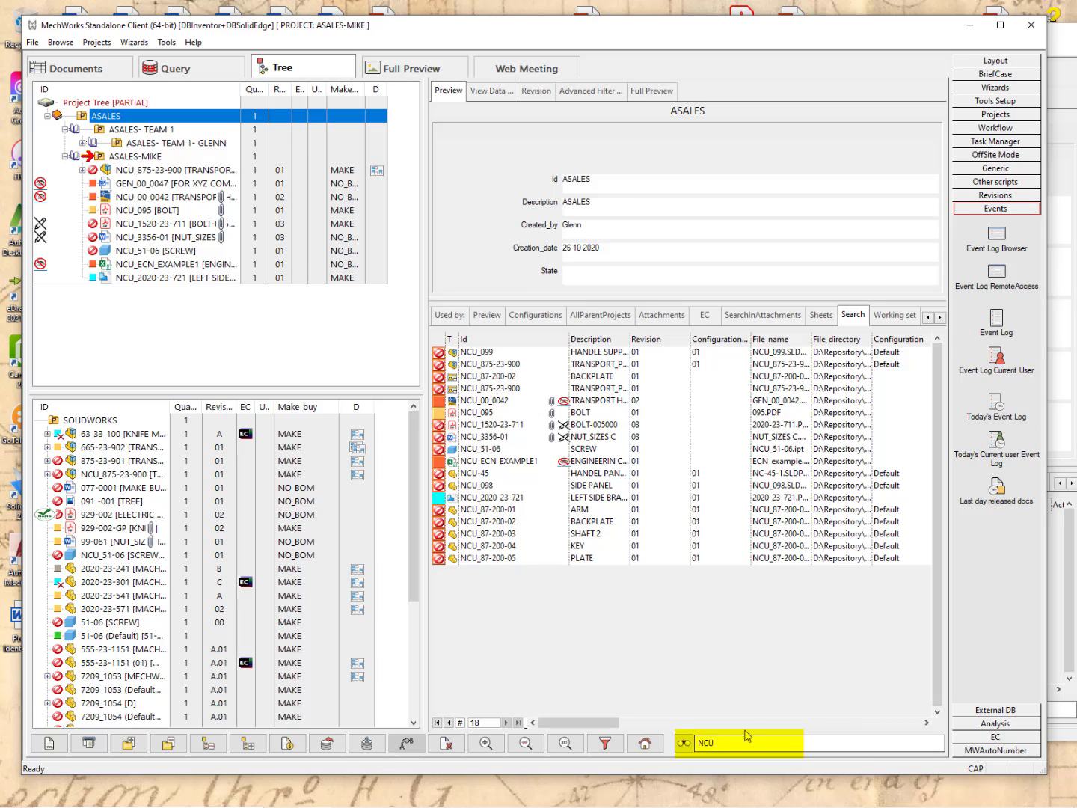
Rerun the earlier BOLT search from history and jump to the last of its 49 results.
click(683, 745)
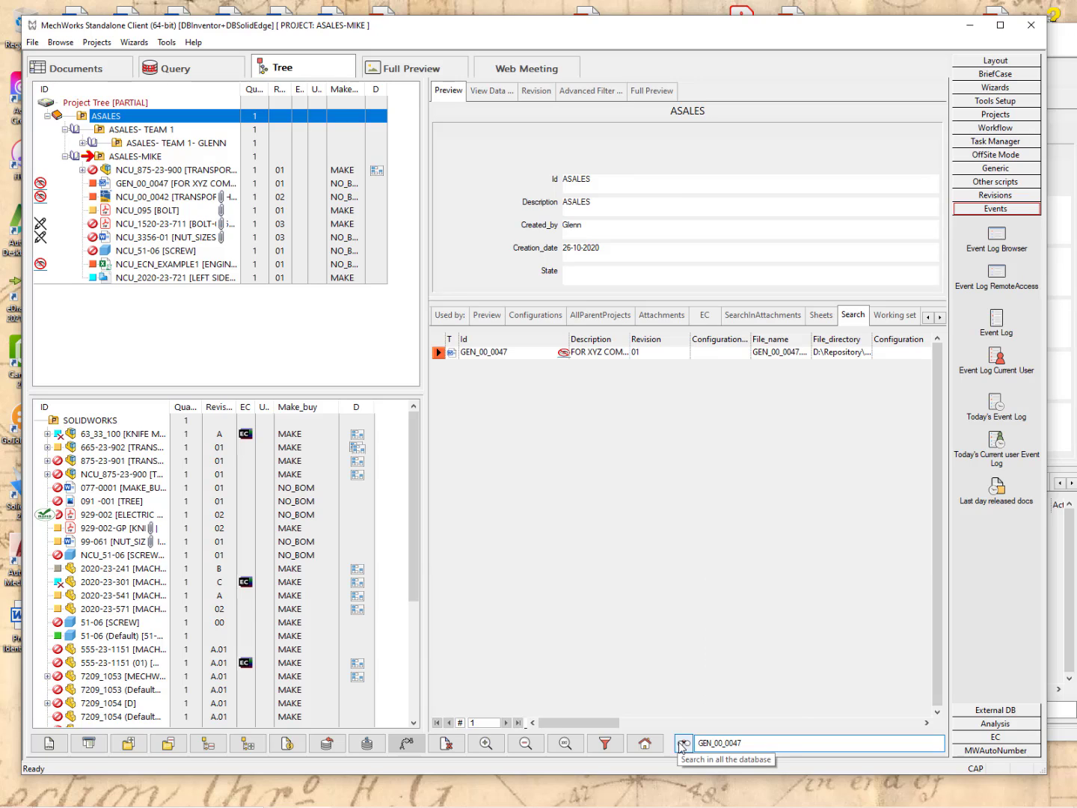
right_click(679, 742)
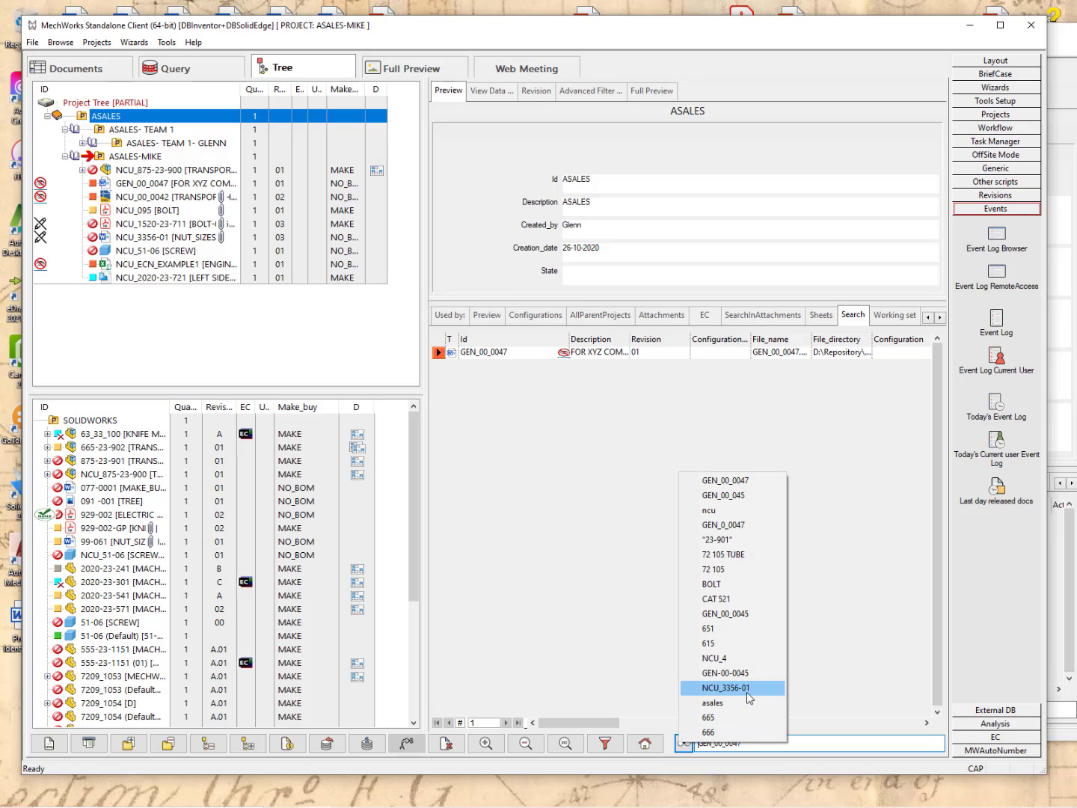
click(714, 584)
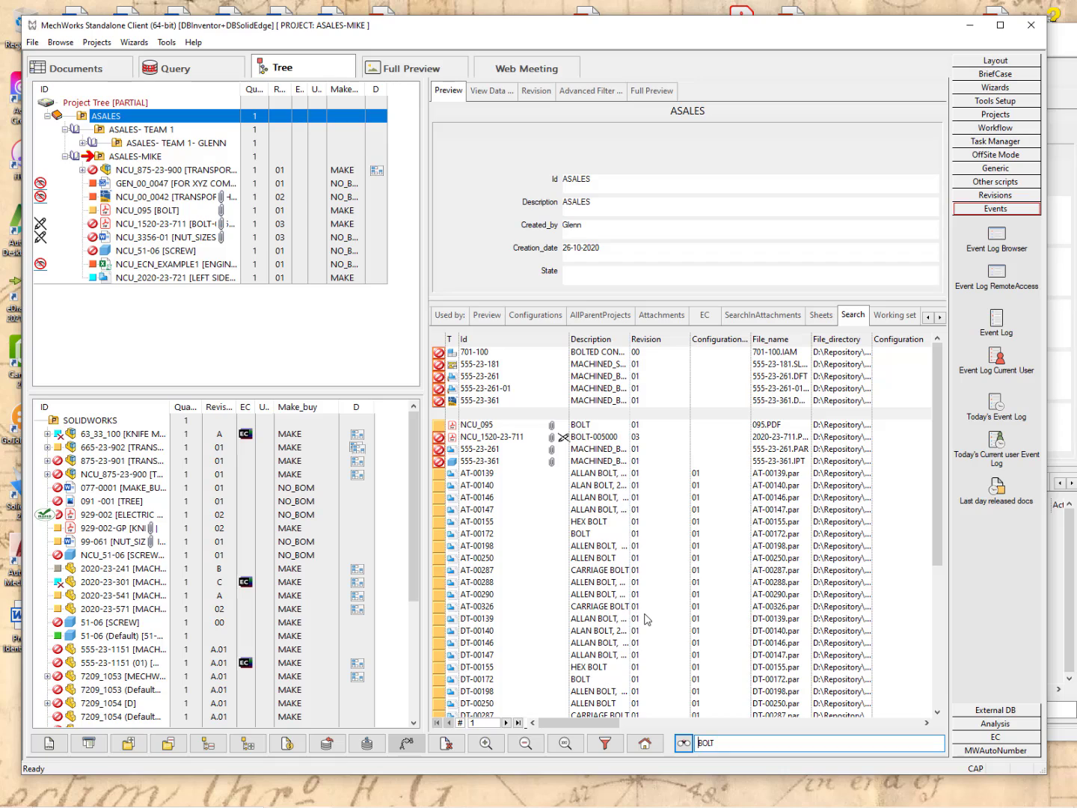
mouse_move(647, 619)
mouse_move(474, 470)
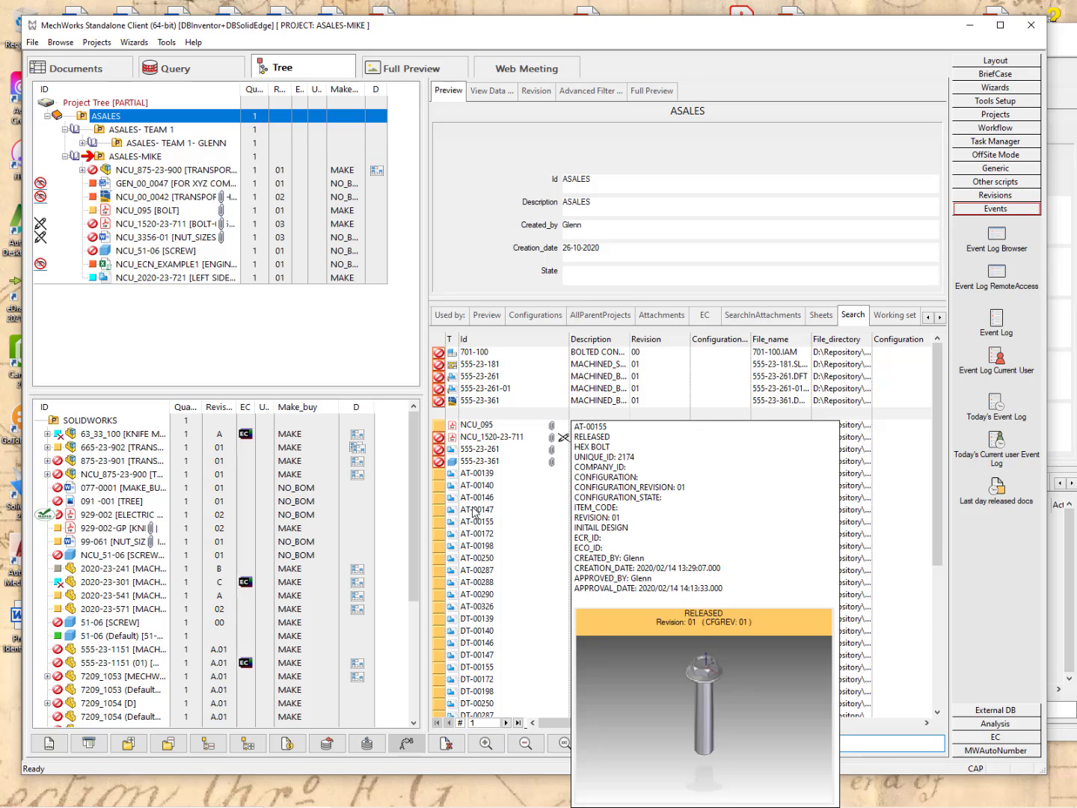
click(518, 723)
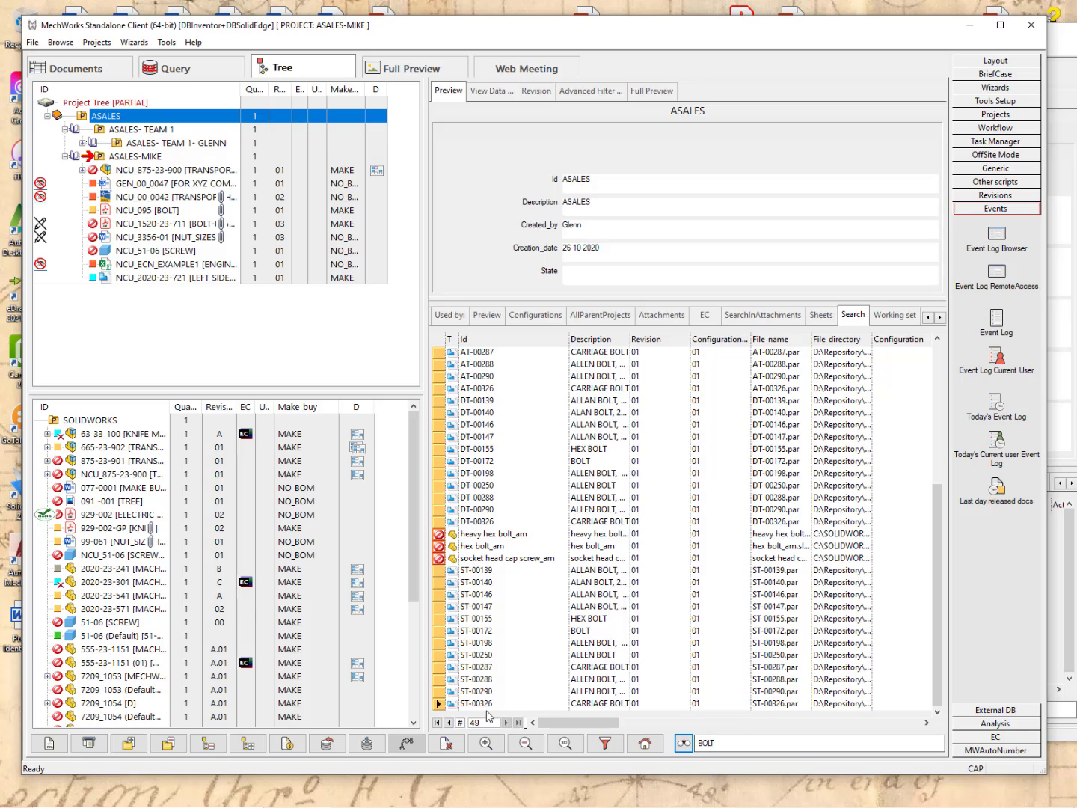
mouse_move(470, 715)
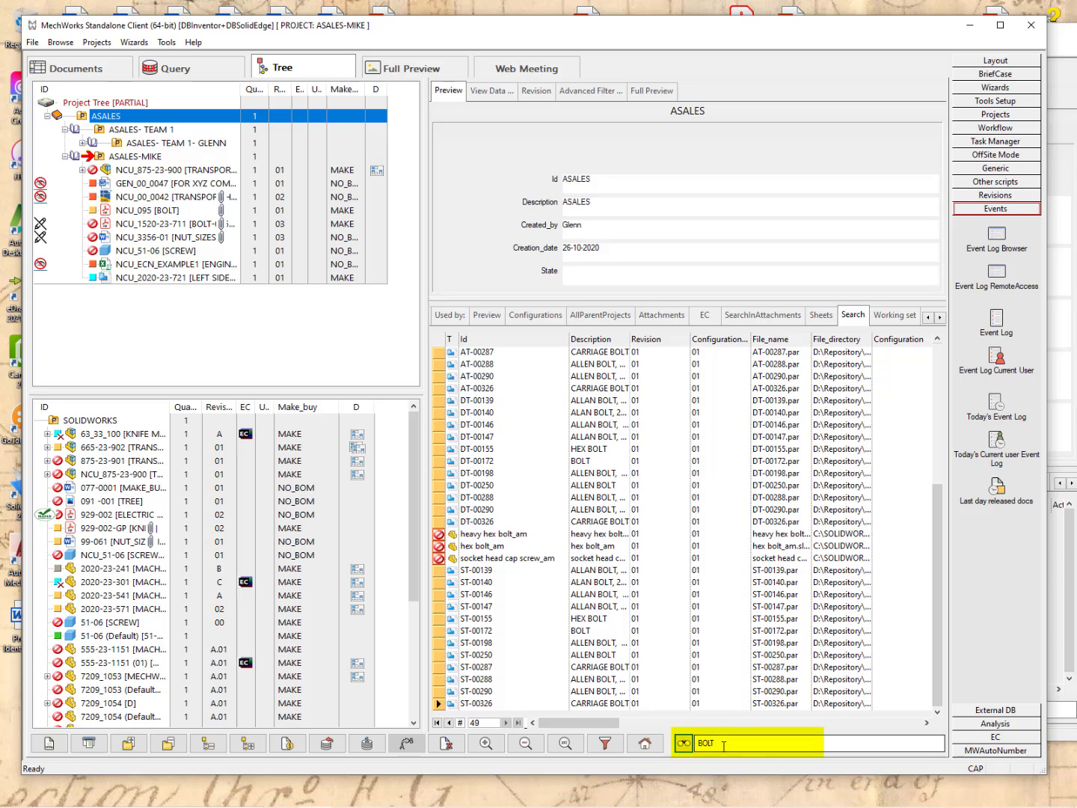
Search for AT SEAT BOLT to leave the three 00172 bolt records, then enter *555-23-1051.
drag(720, 743, 688, 743)
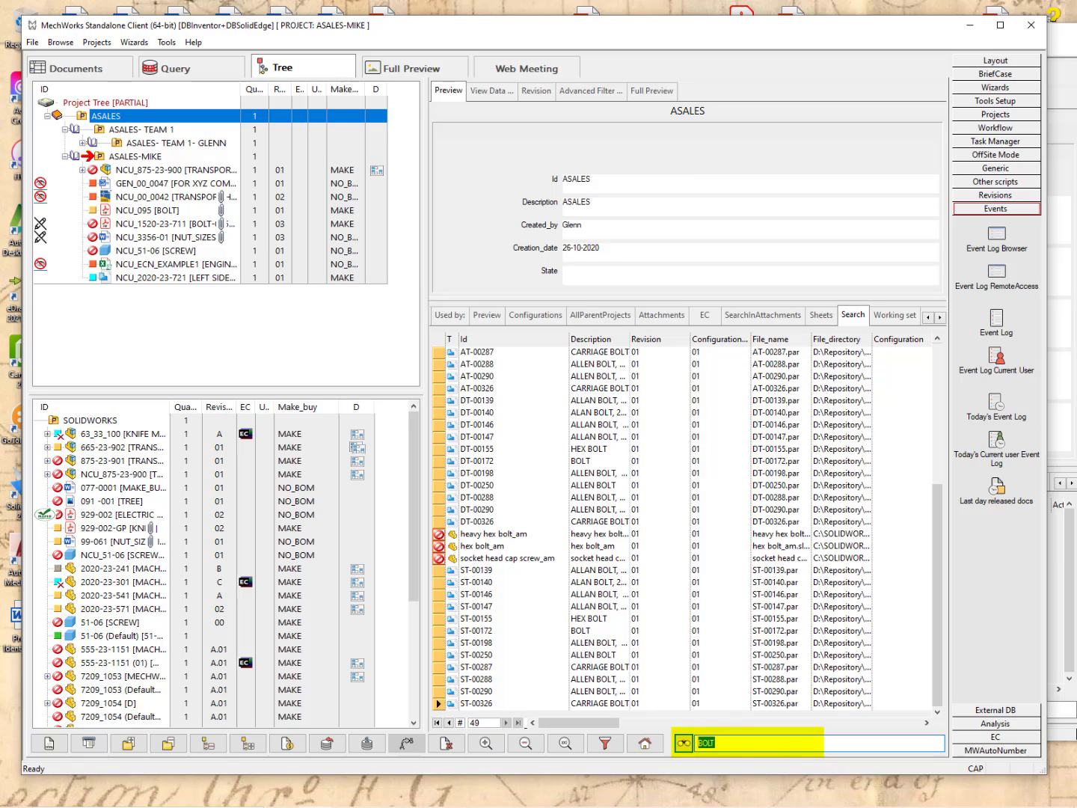
text(AT SEAT)
click(683, 744)
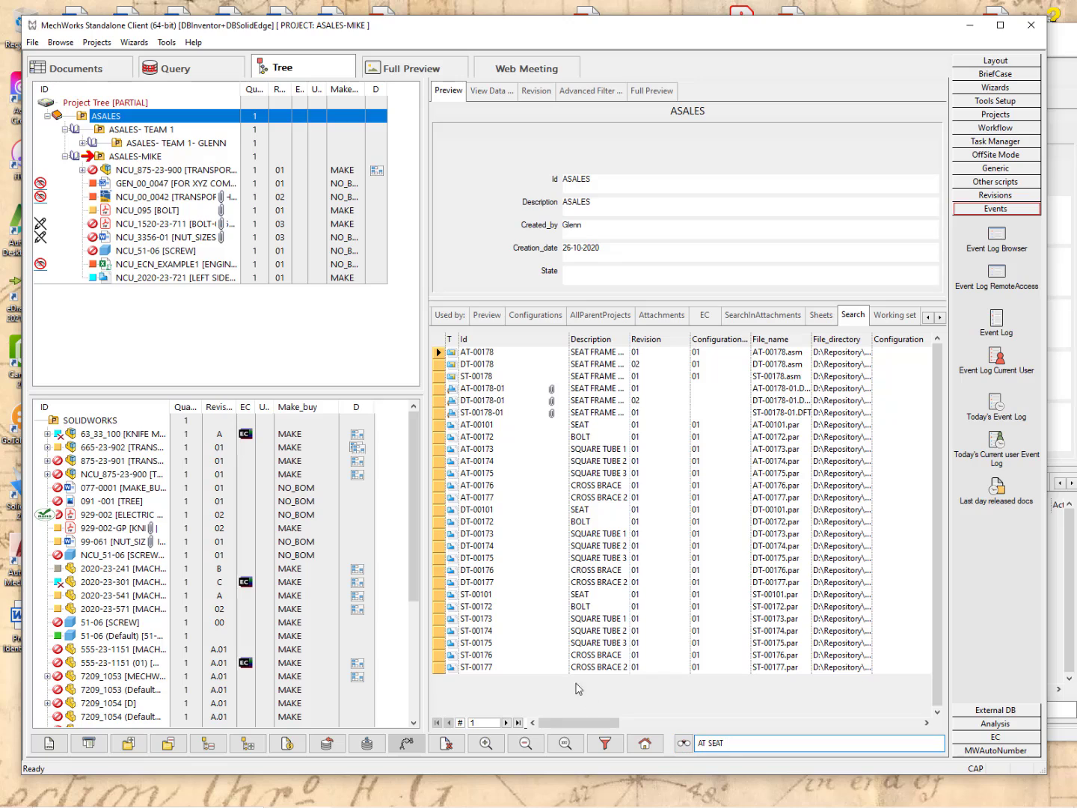
text(BOLT)
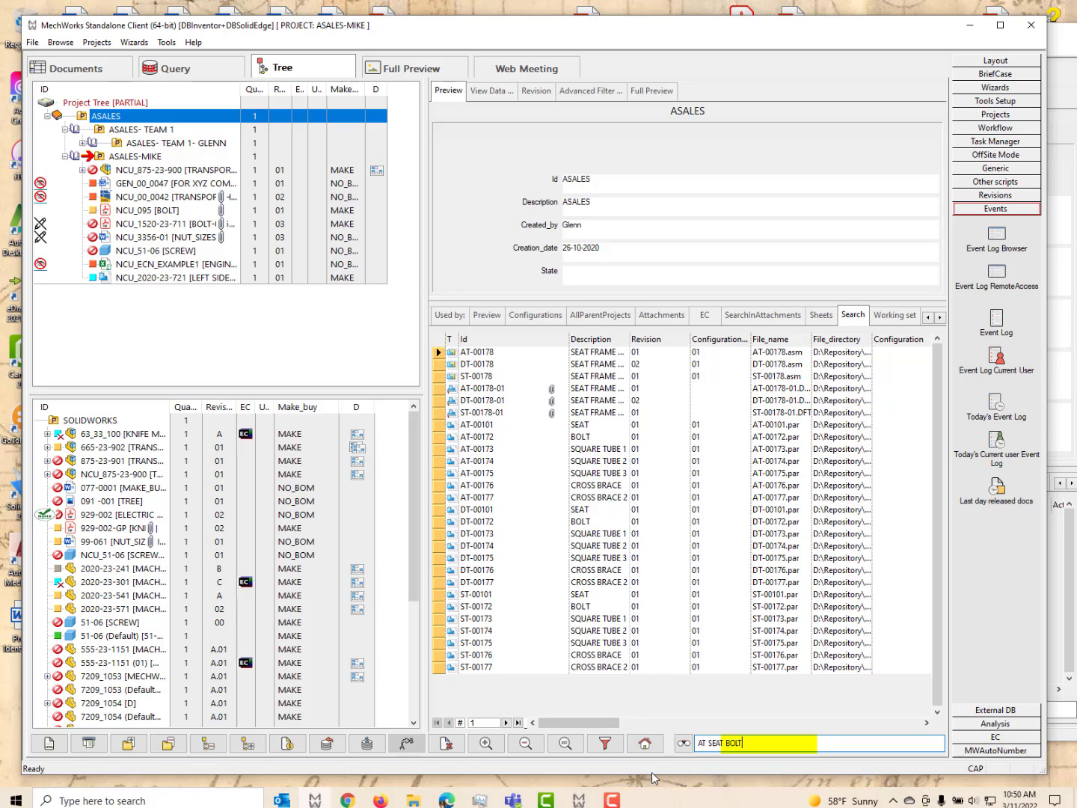
click(683, 745)
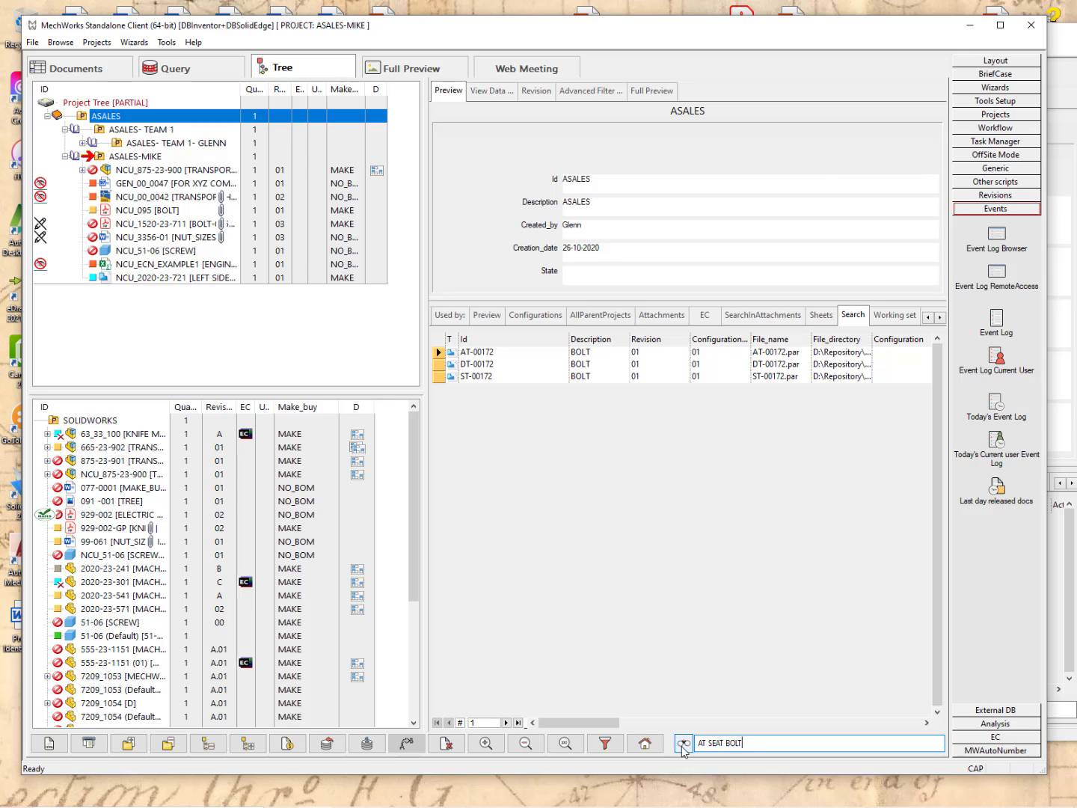
click(683, 745)
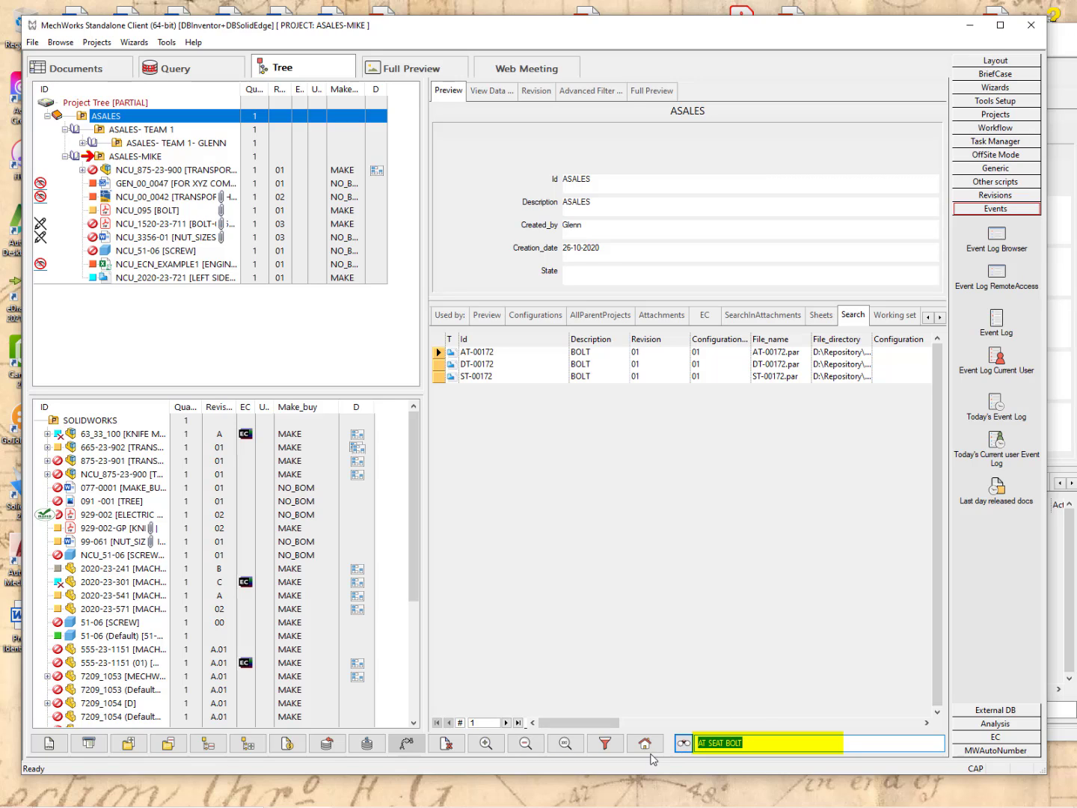
text(*555-23-1051*)
Find part 555-23-1051, show its View Data fields, and open the empty document Filter dialog.
key(Return)
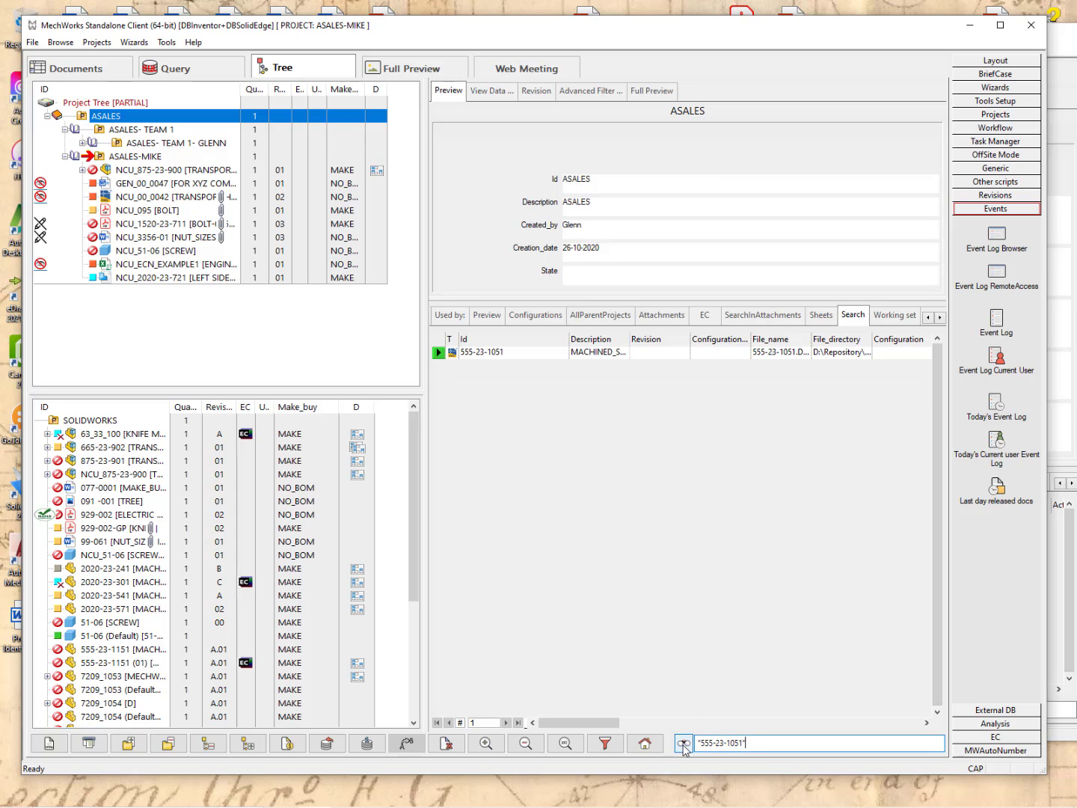
click(486, 352)
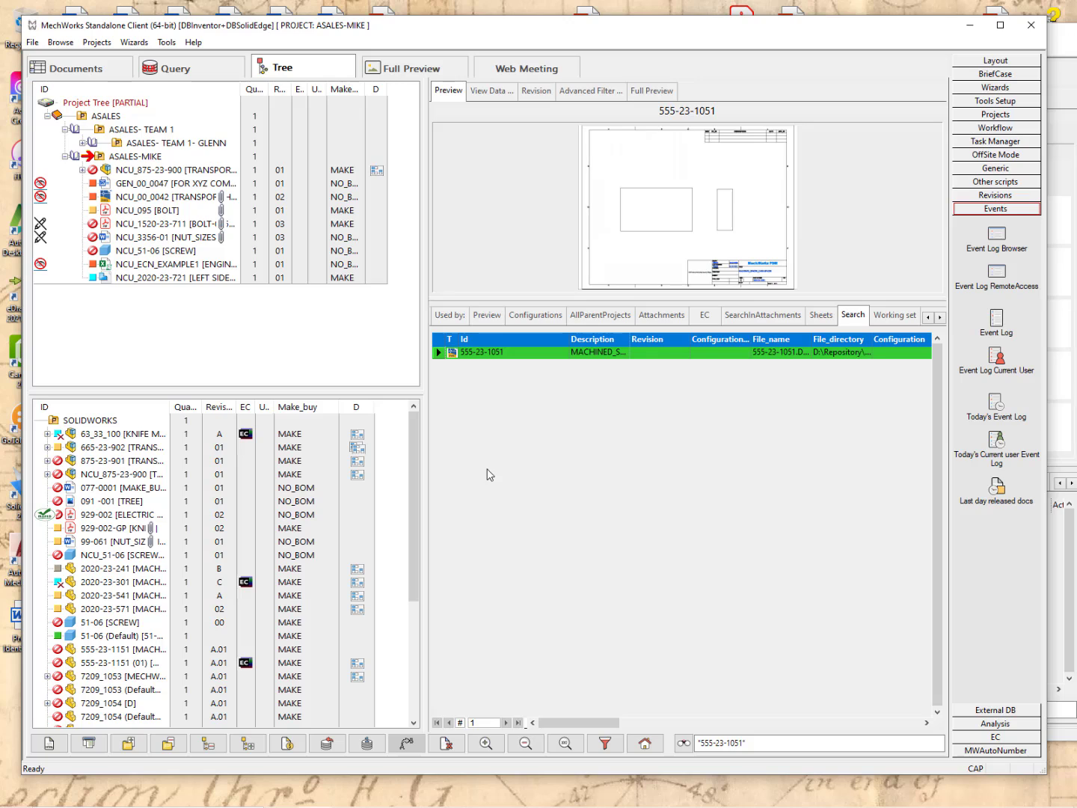
click(489, 91)
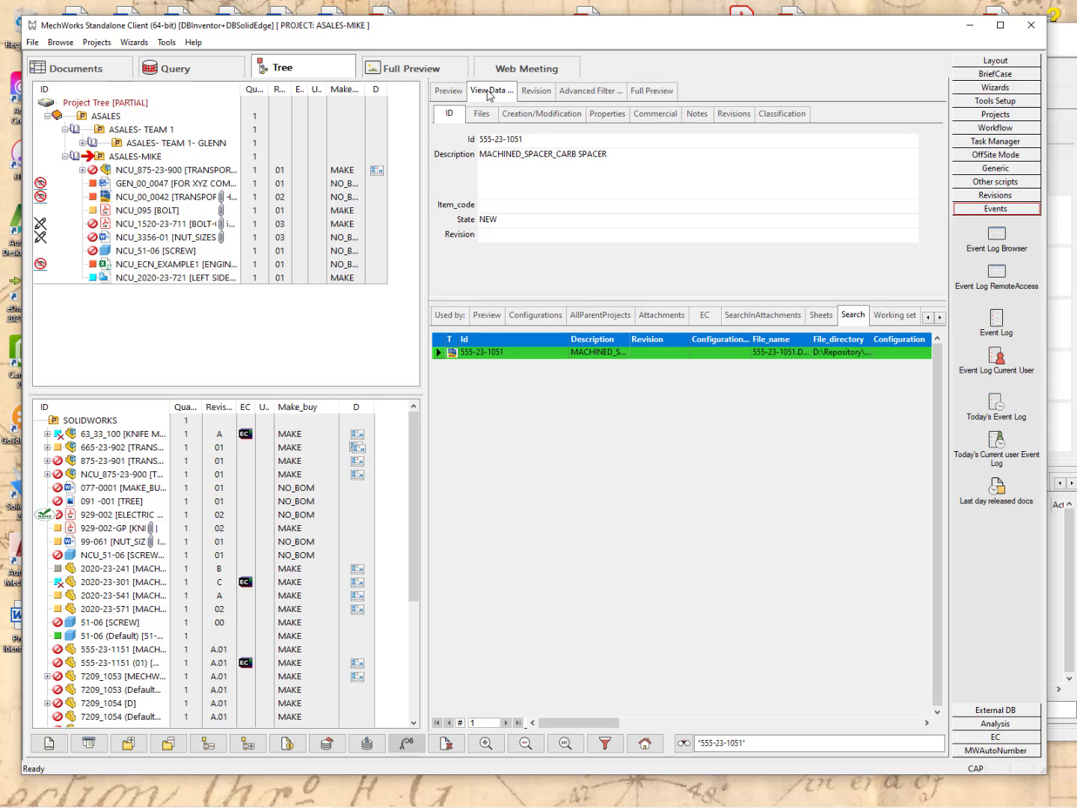
click(604, 744)
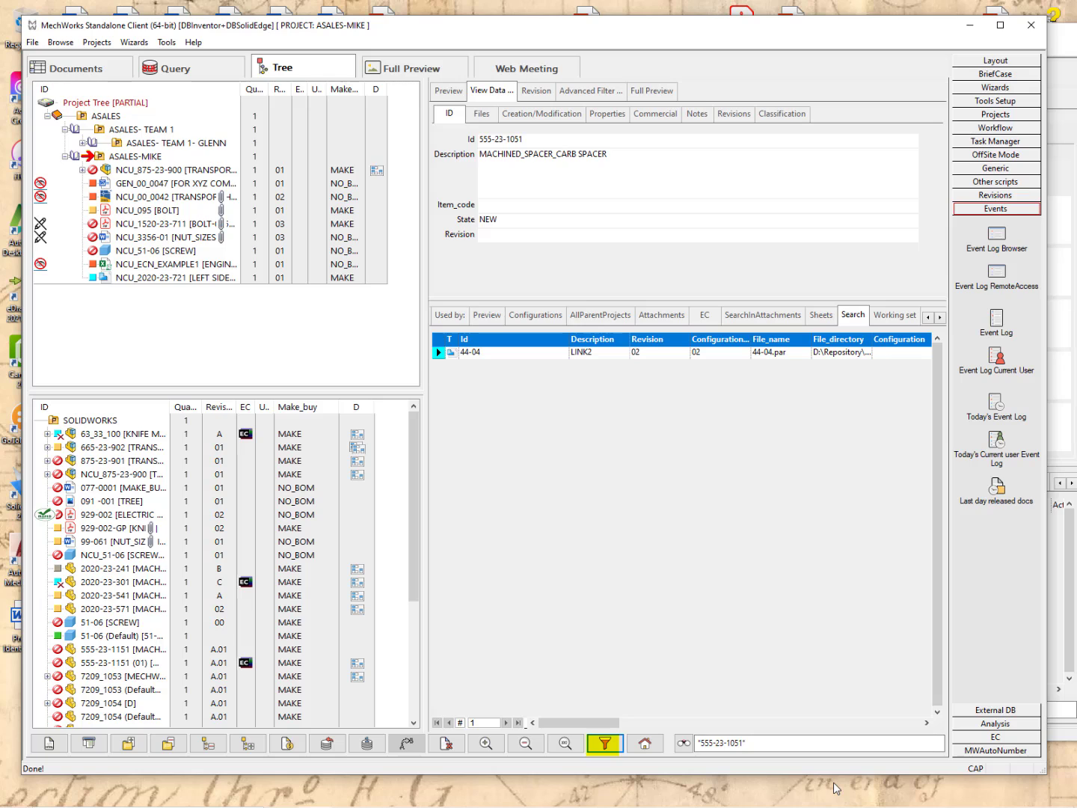
click(604, 742)
Filter the document results on TUB to list TUBE records such as 875-22-XX and 7209_1053.
click(462, 271)
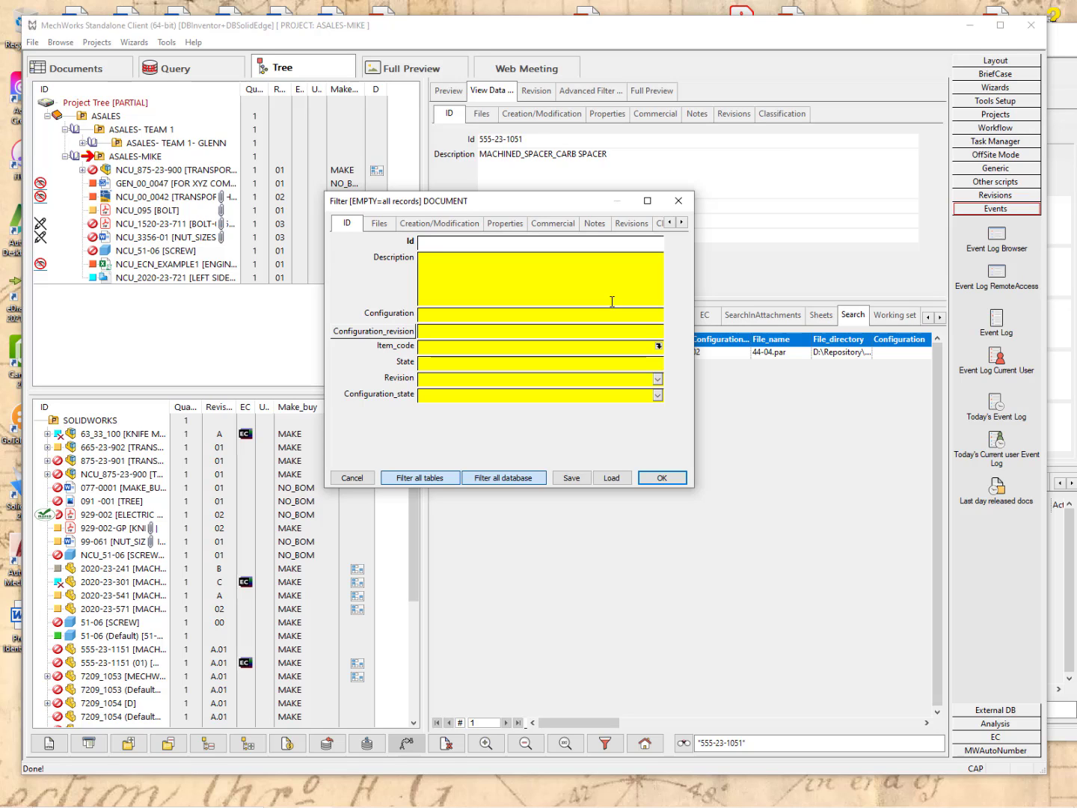
text(TUBE)
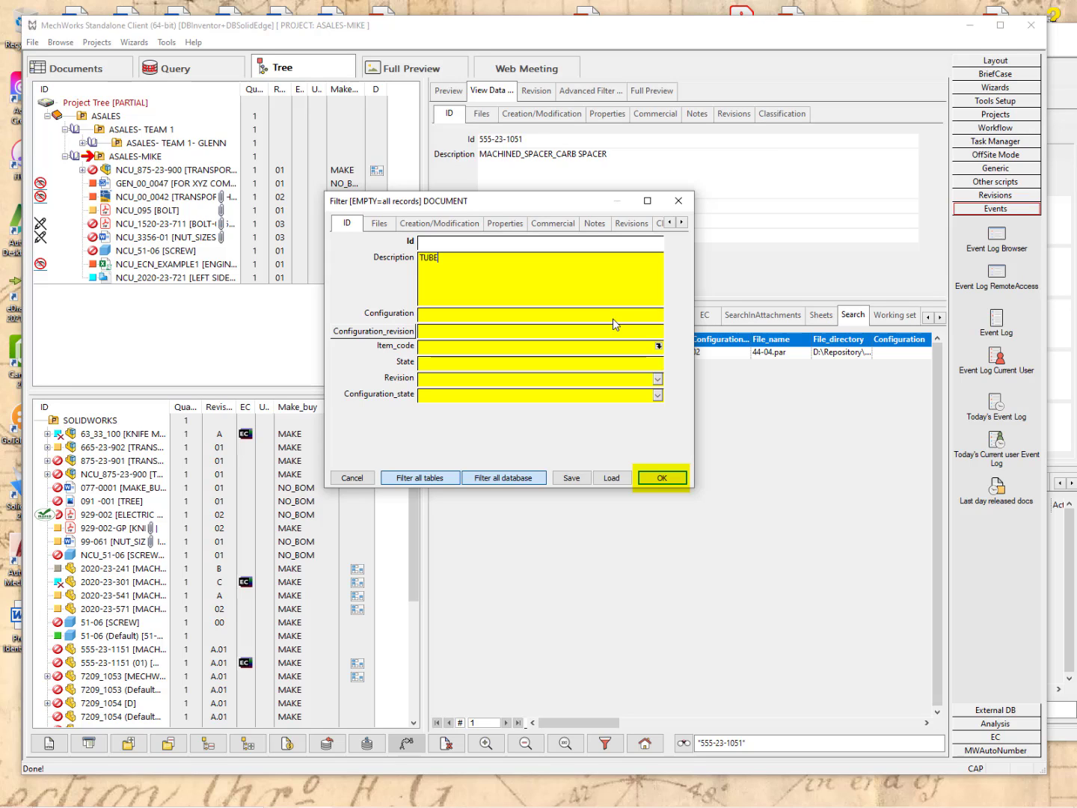
click(662, 477)
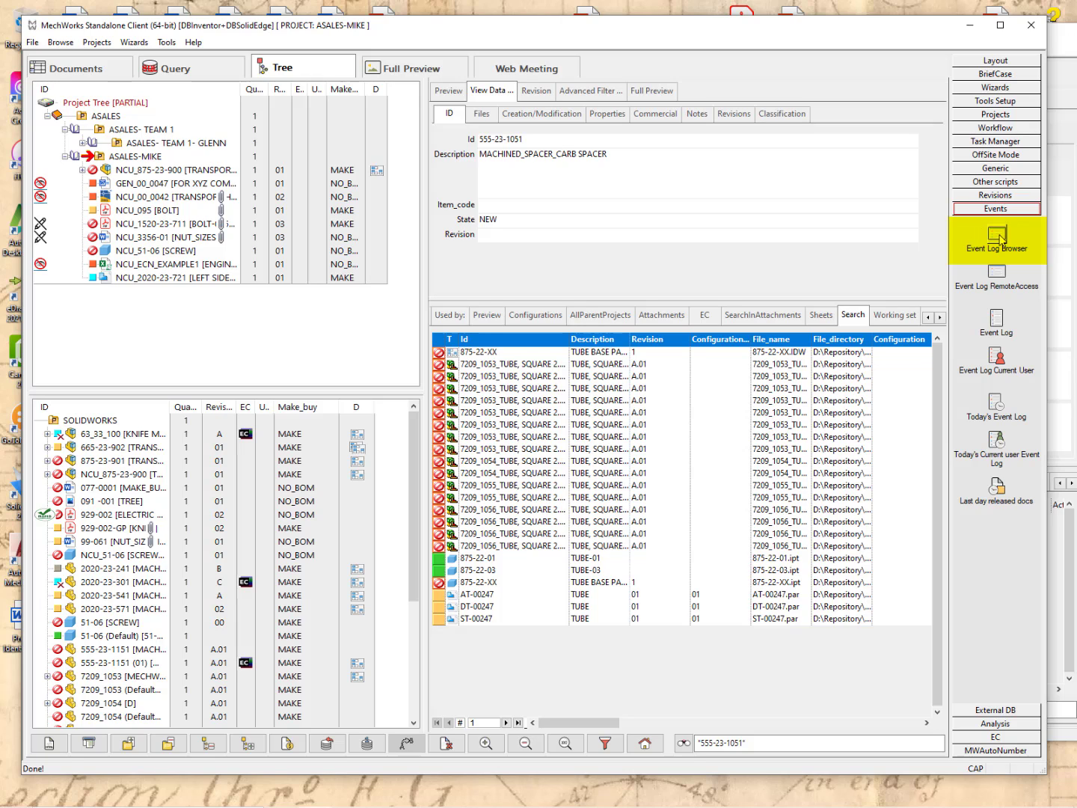
Open the Event Log Browser and group its events by USERID, then by EVENTDATE.
click(998, 237)
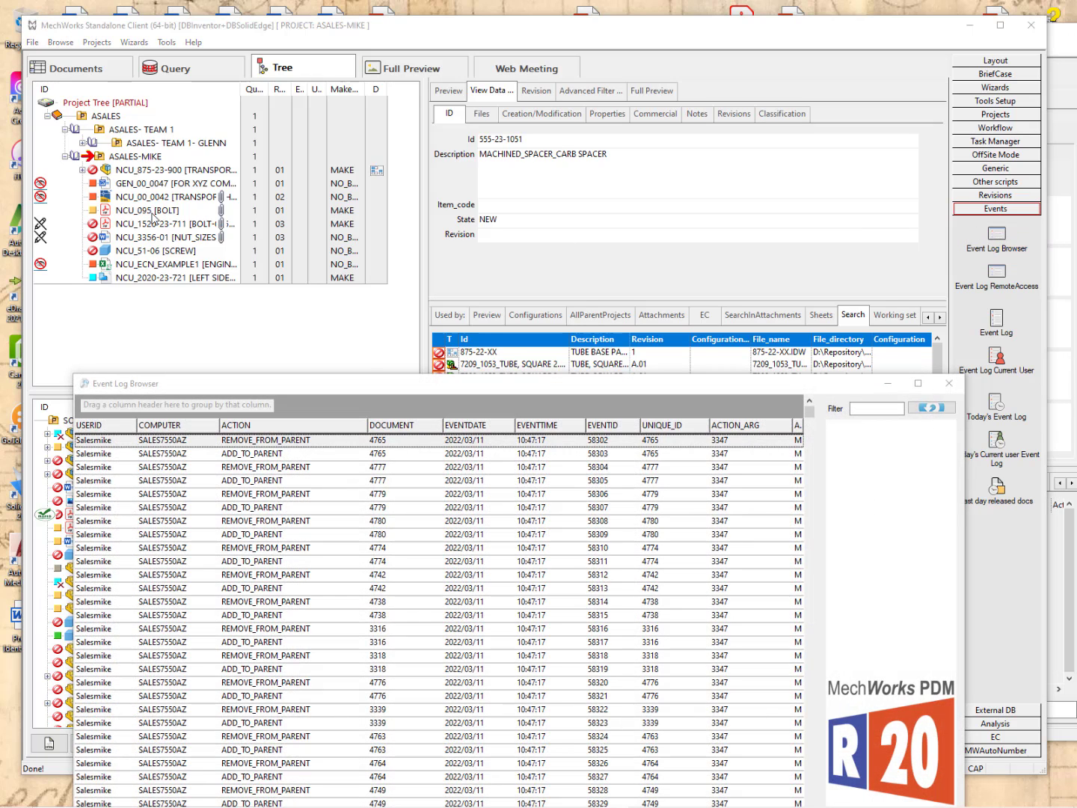
drag(422, 386, 440, 74)
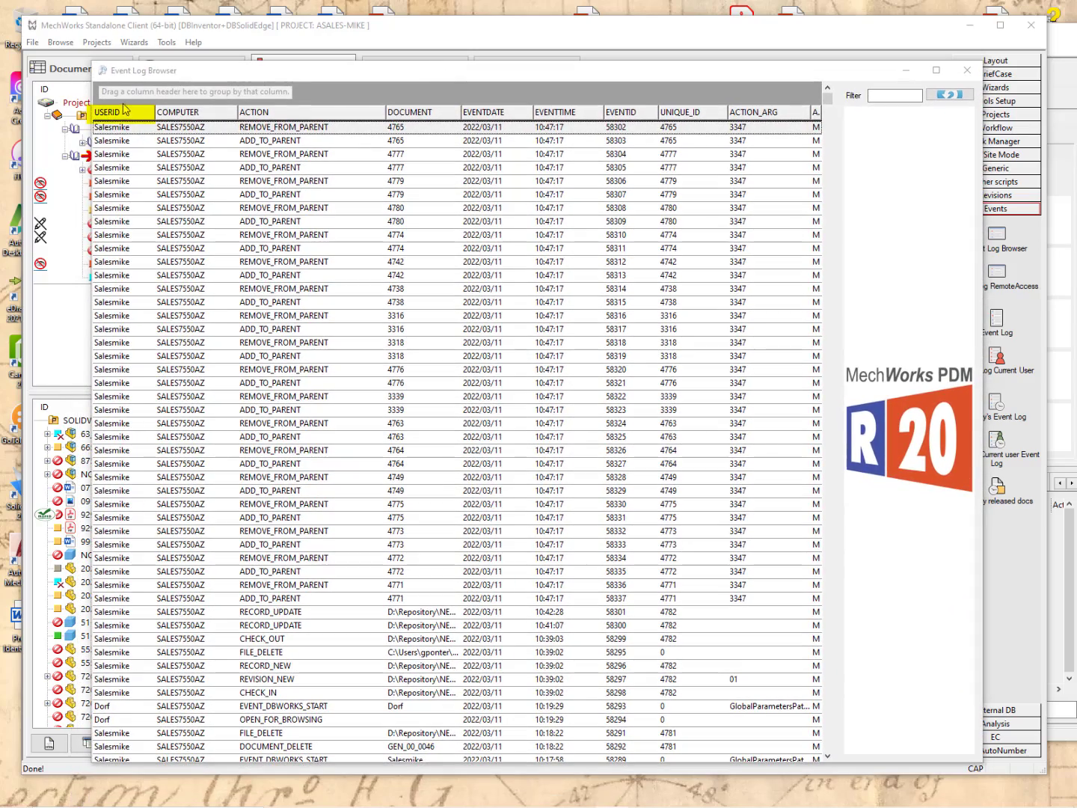
drag(119, 117, 133, 95)
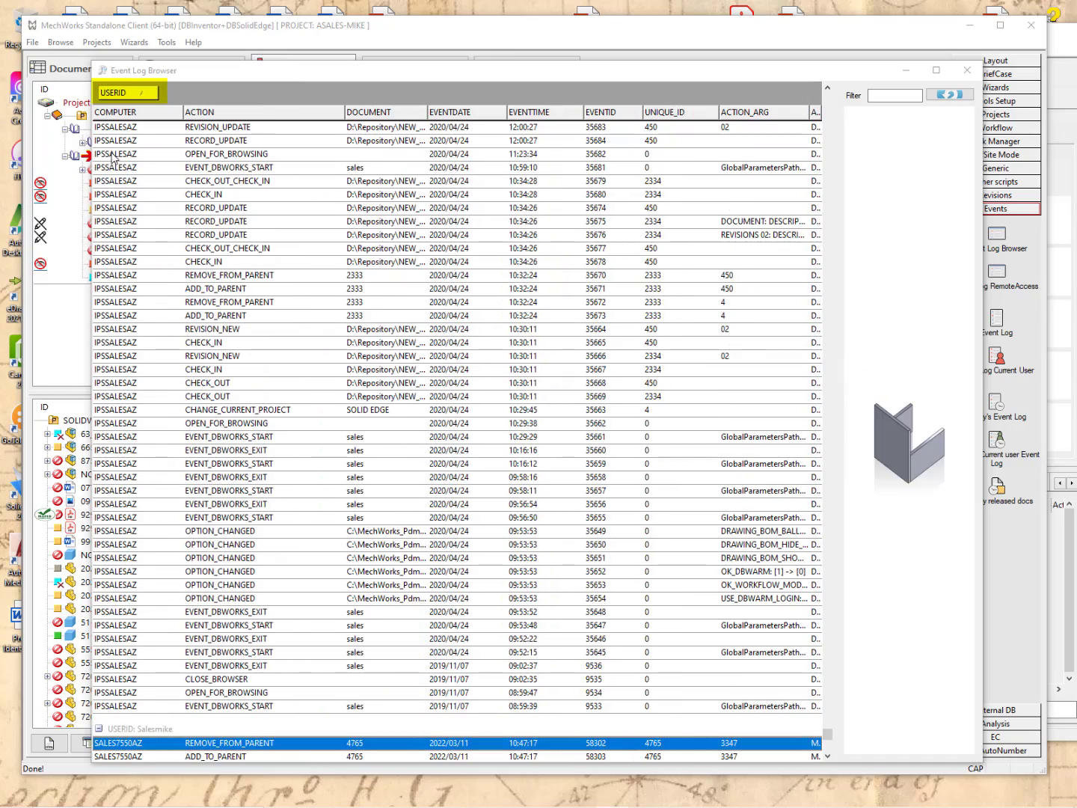
drag(824, 736, 804, 101)
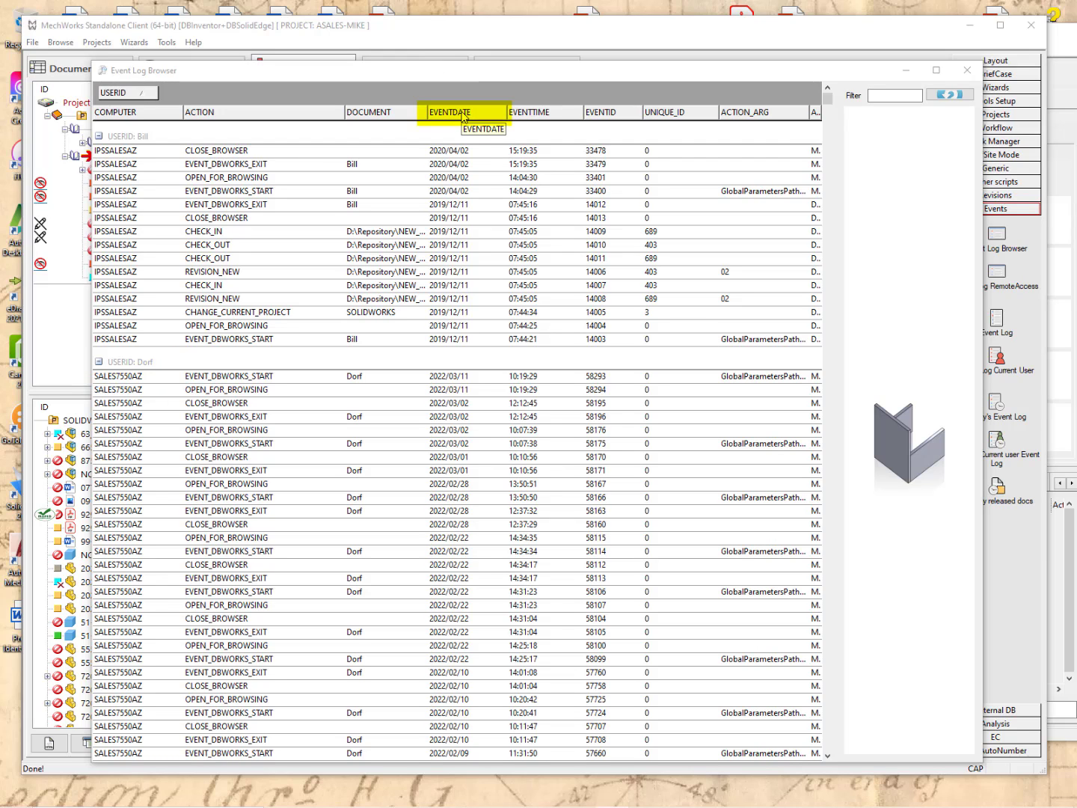
drag(464, 116, 226, 101)
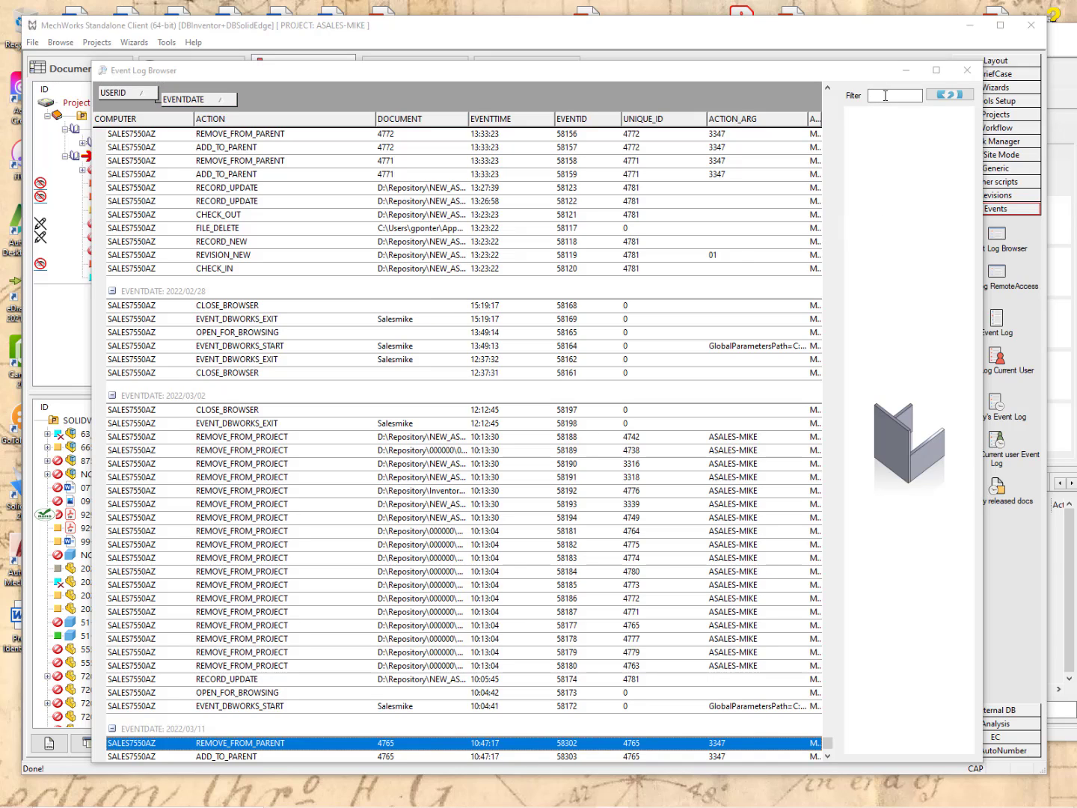
Filter the event log to BOLT entries.
click(885, 95)
text(B)
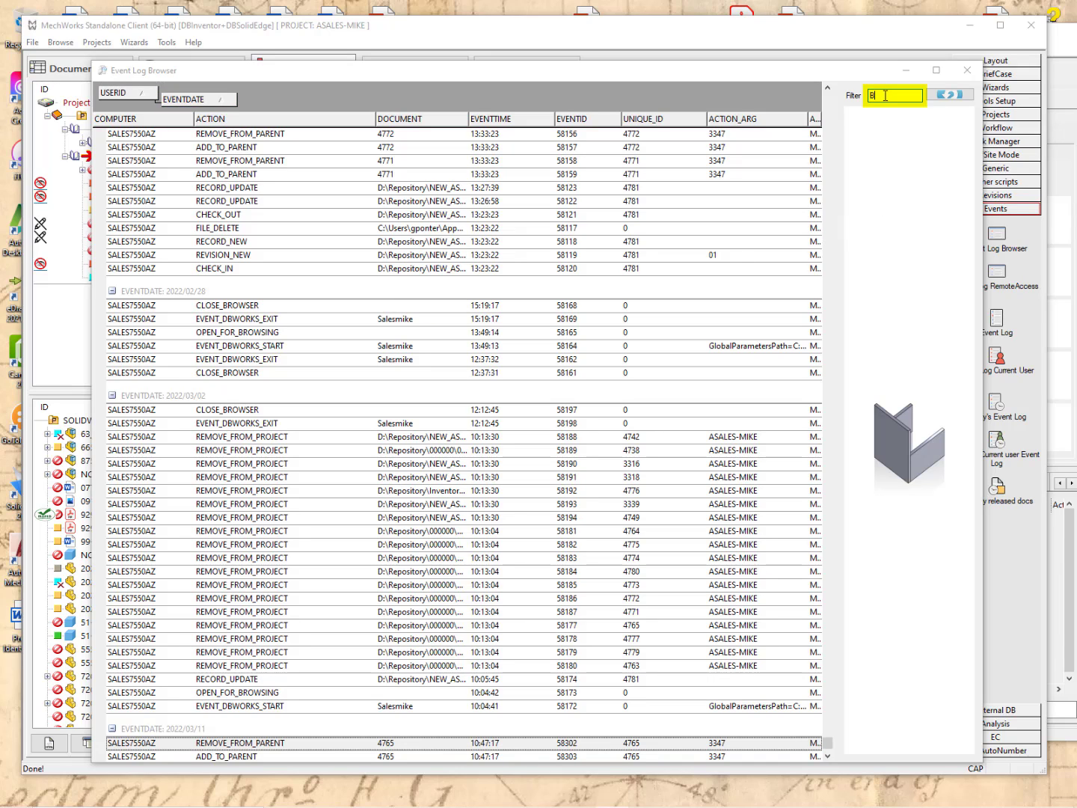
text(OLT)
key(Return)
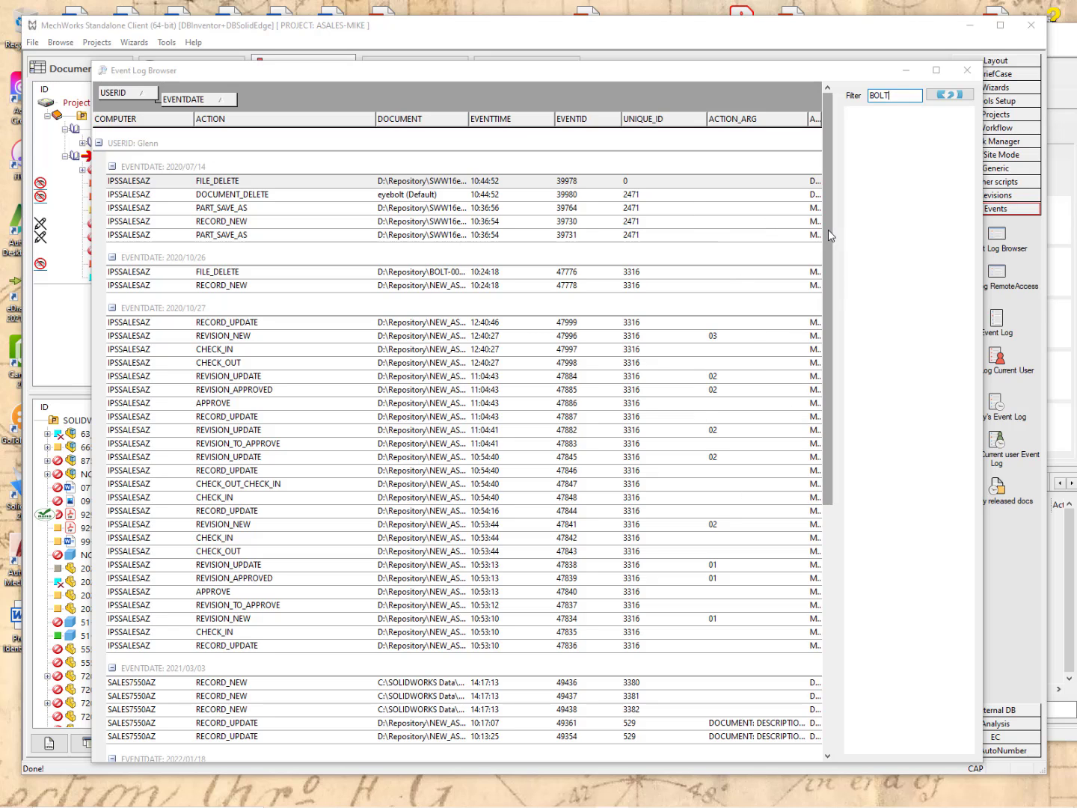
Open the record of carriage bolt 555-23-261 from event 49361.
drag(828, 230, 849, 471)
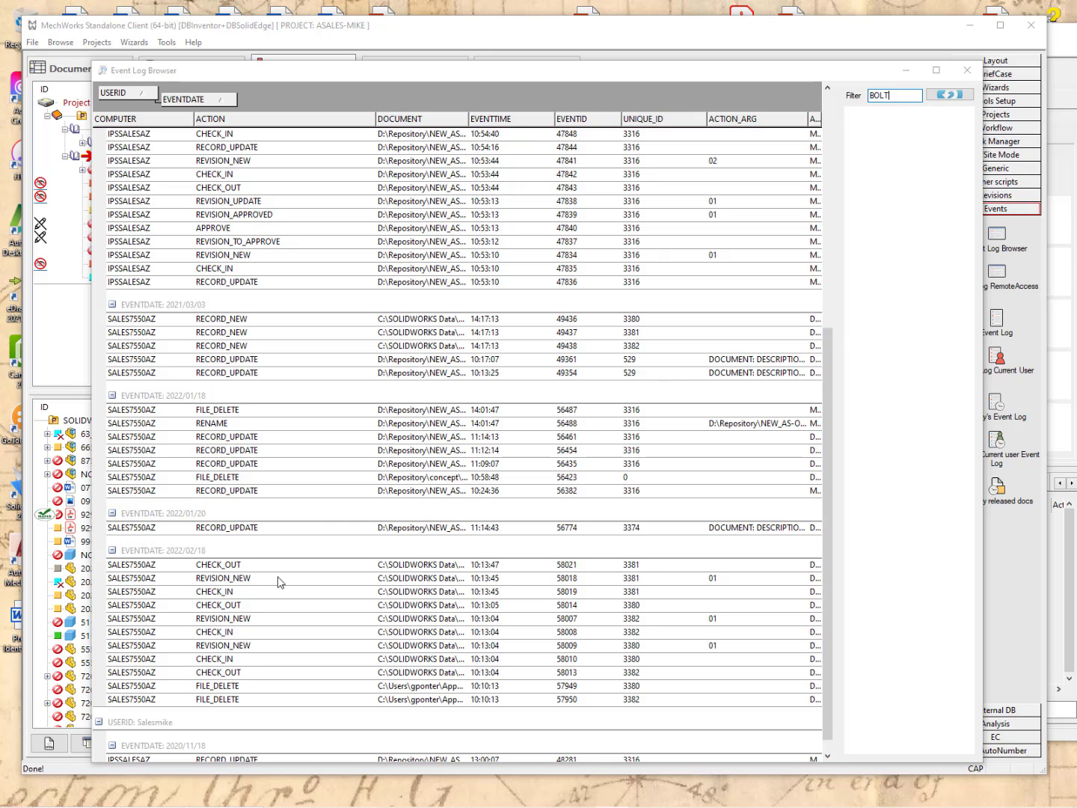
click(422, 360)
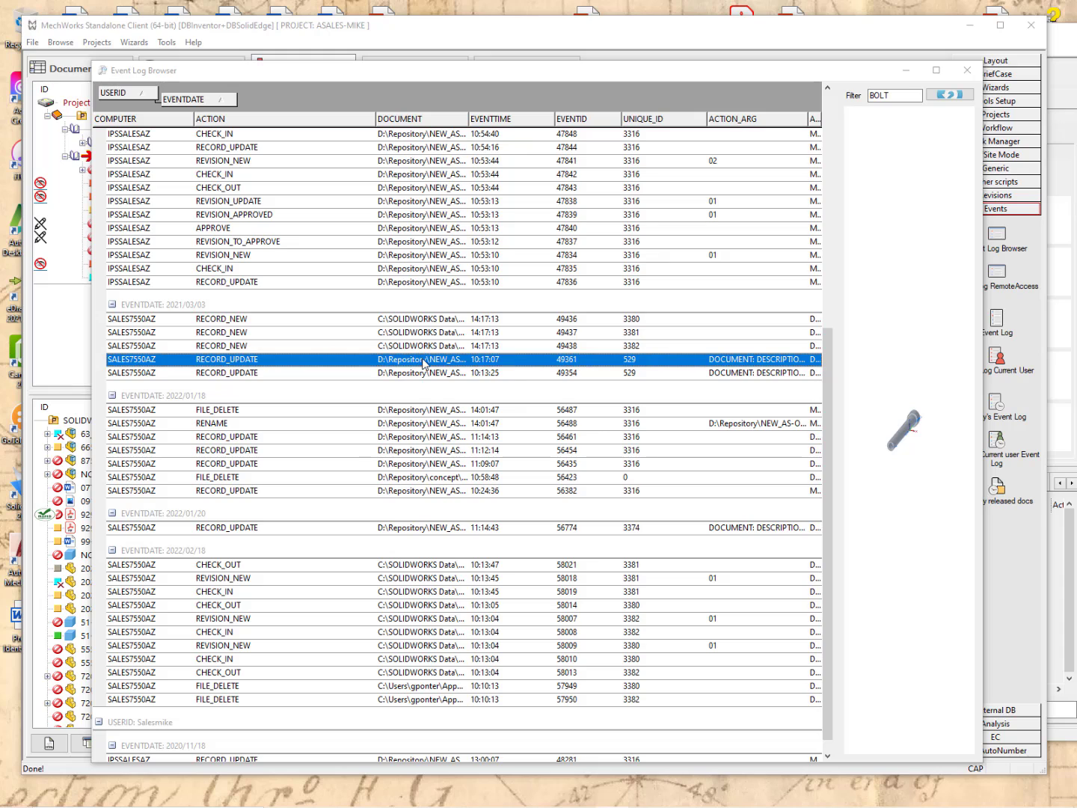
right_click(423, 359)
click(452, 368)
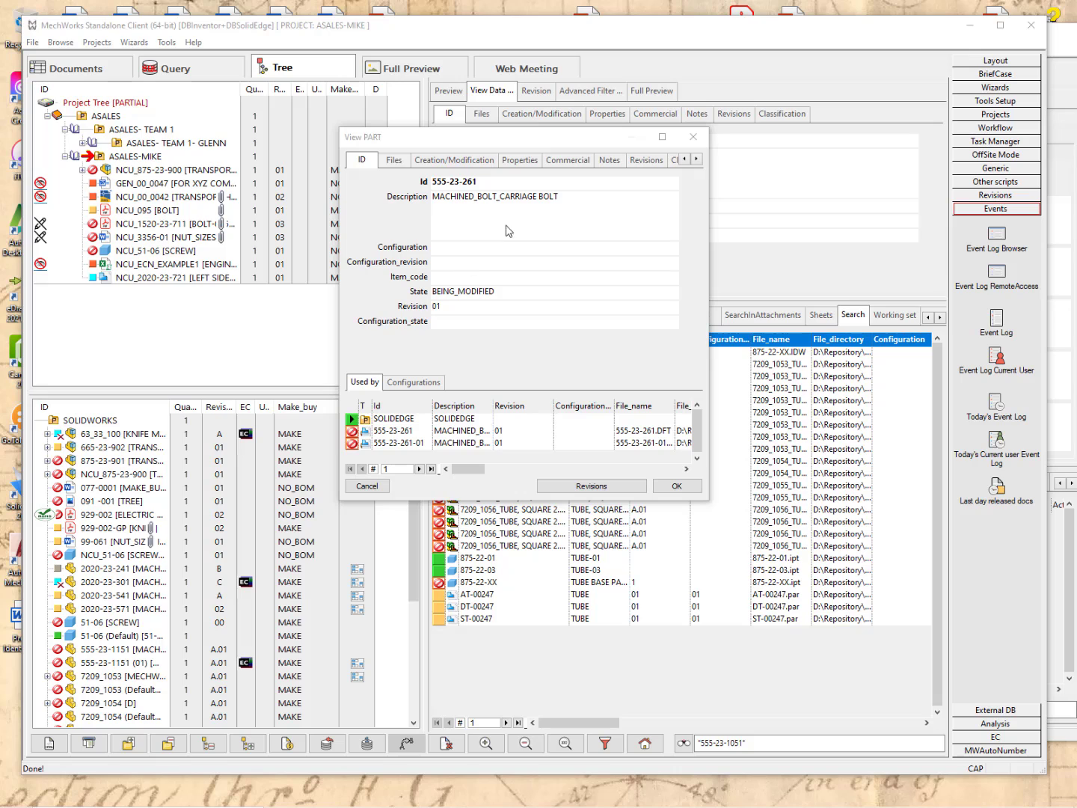
Review the carriage bolt's Files, Creation/Modification, Properties, Commercial and Notes tabs, then close View PART.
click(394, 162)
click(450, 162)
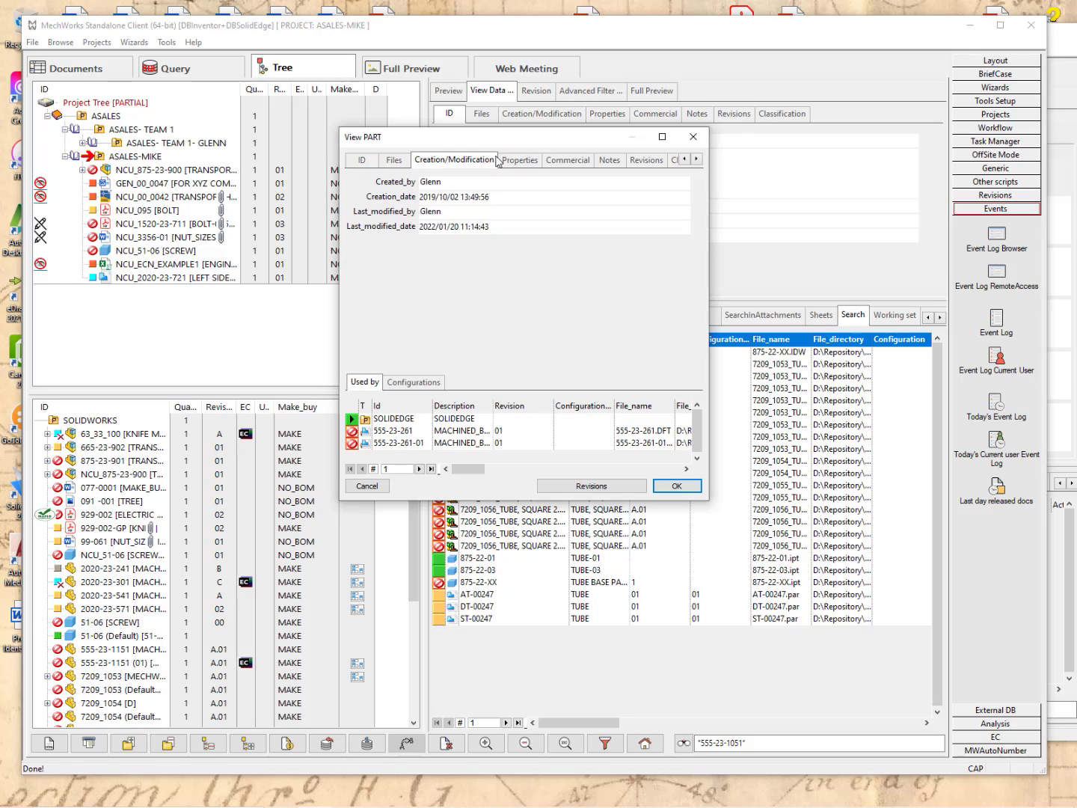
click(522, 162)
click(576, 166)
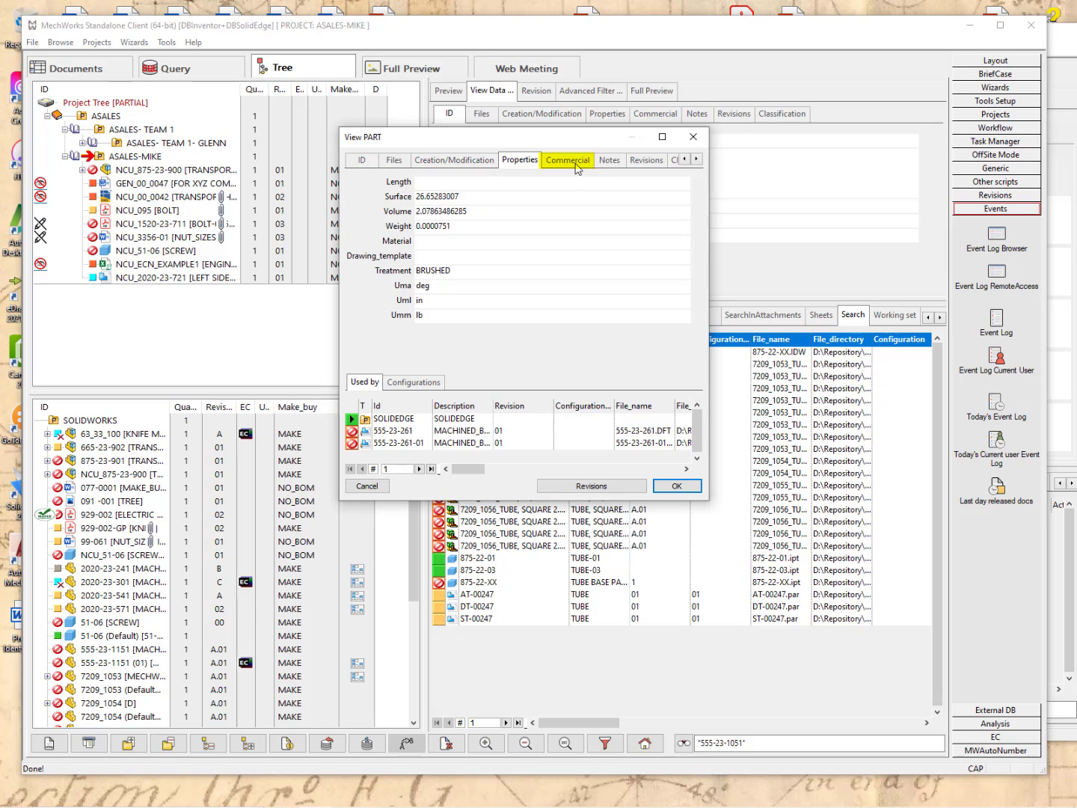
click(609, 165)
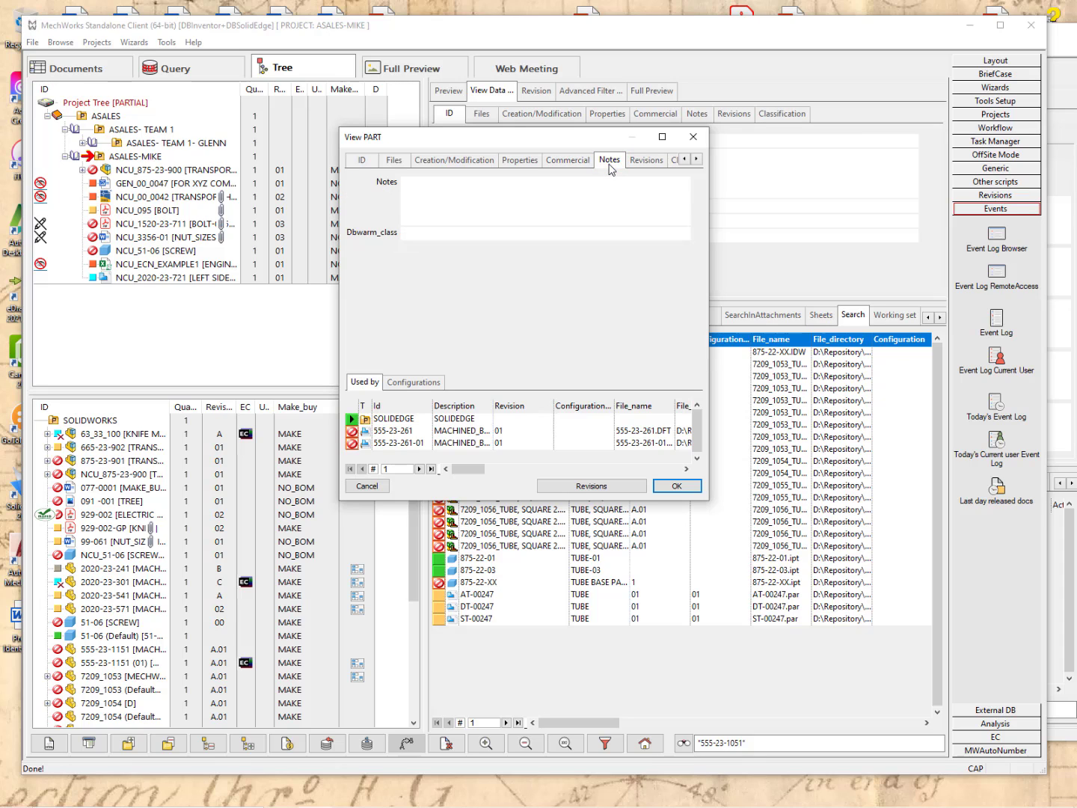
click(677, 485)
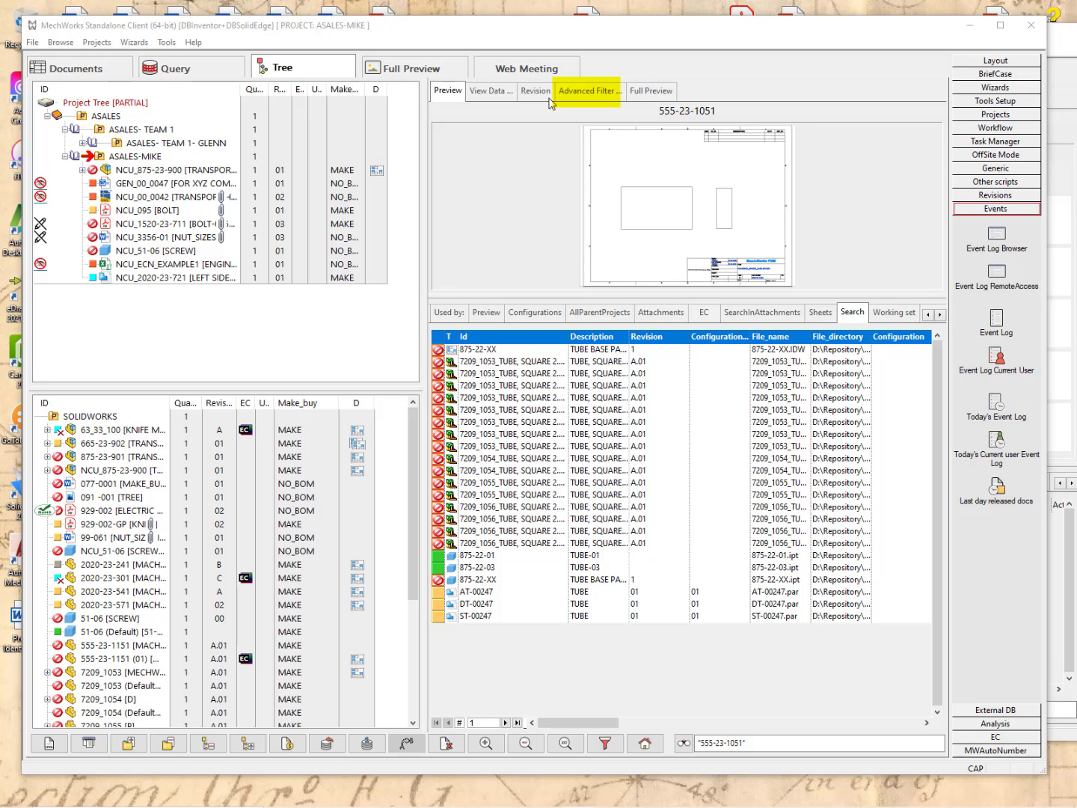
In Advanced Filter, keep Type as All types and set State to My documents in check out.
click(591, 93)
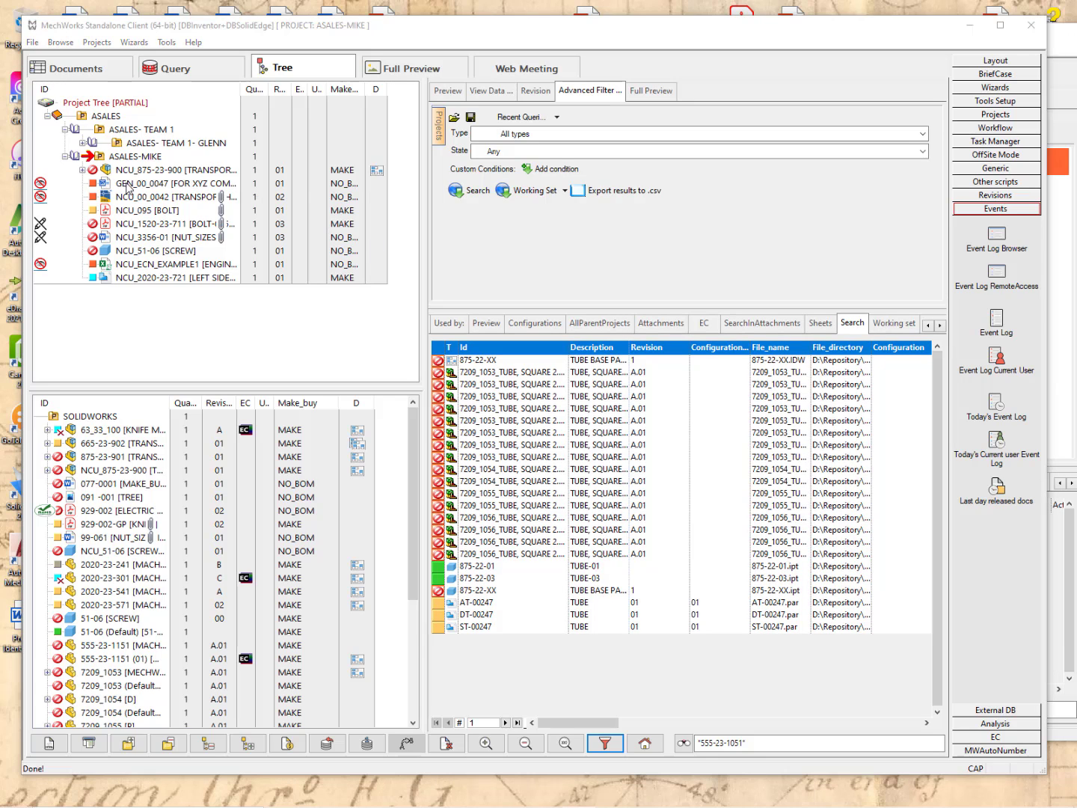
click(125, 184)
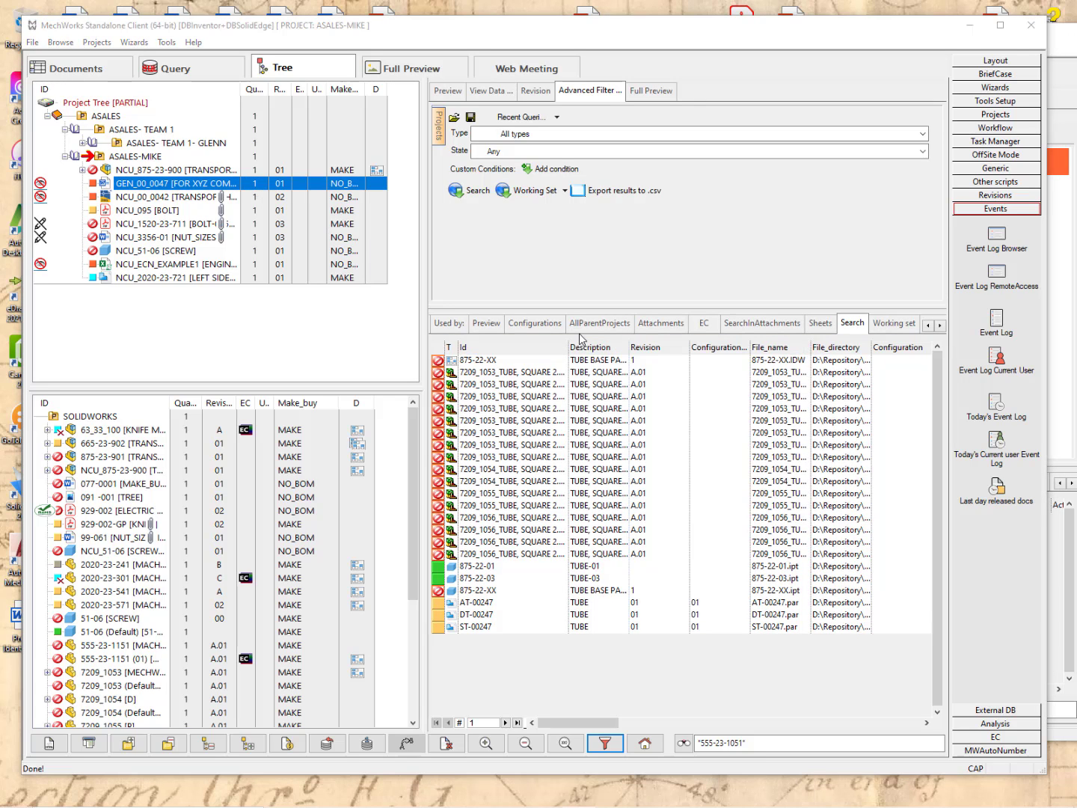
click(440, 129)
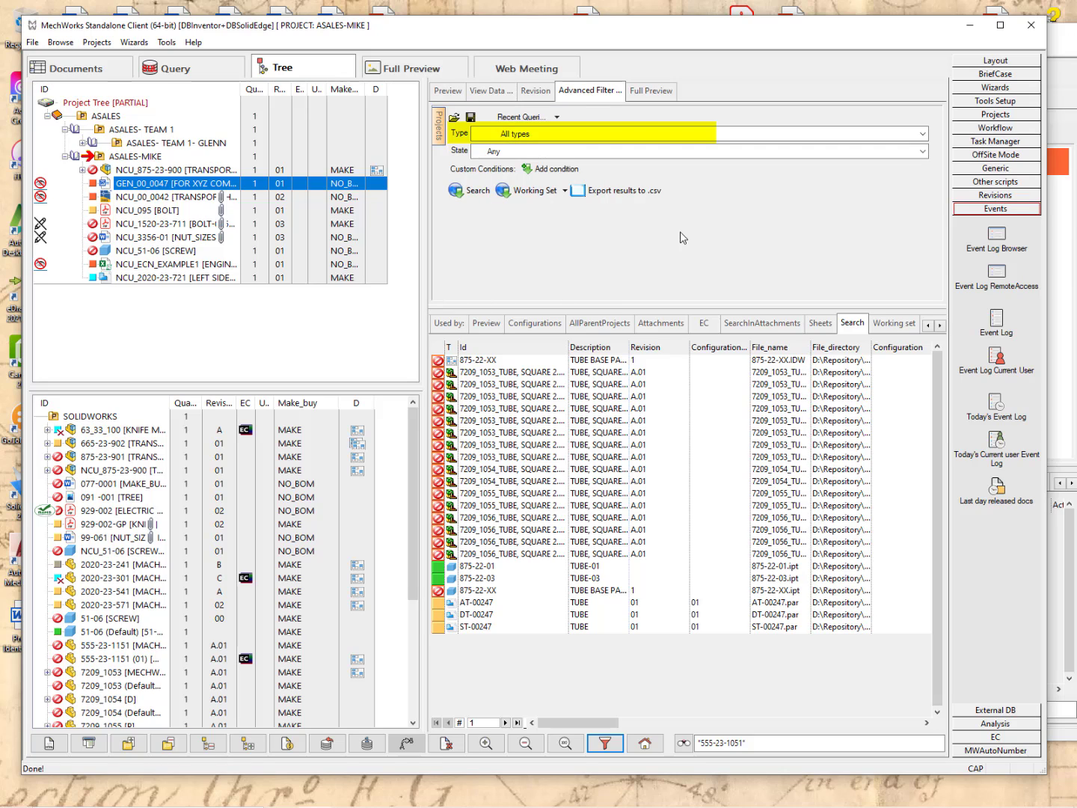
click(923, 134)
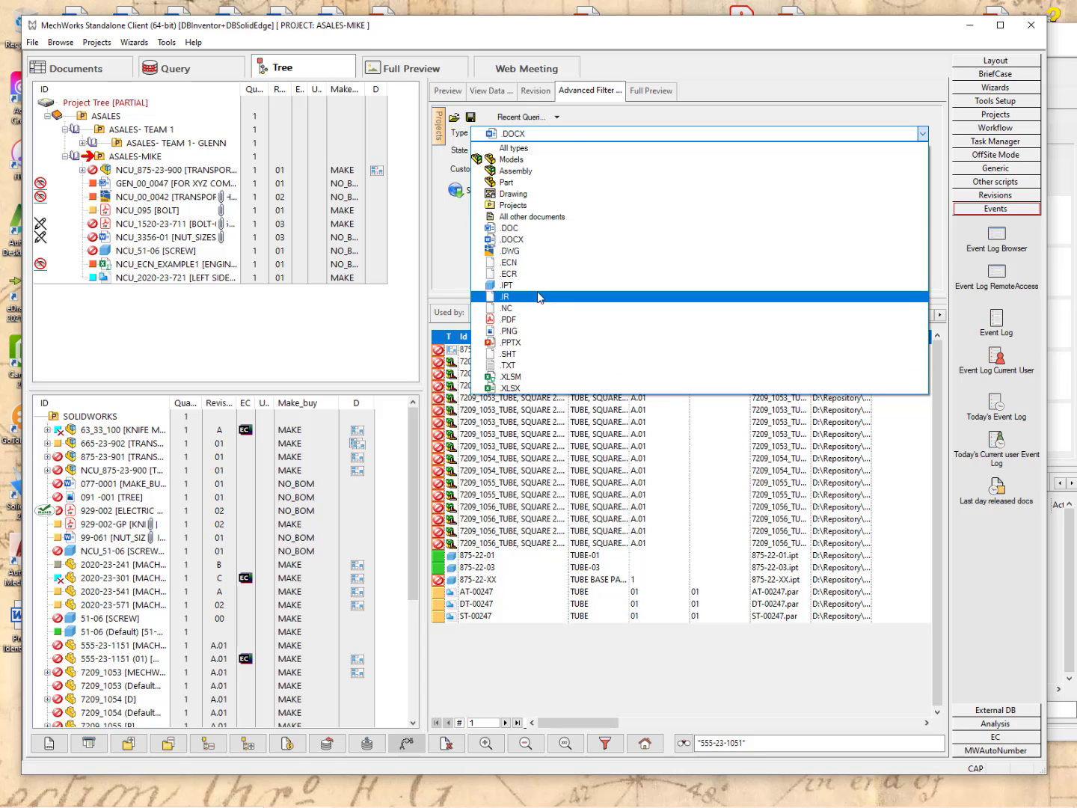
click(550, 147)
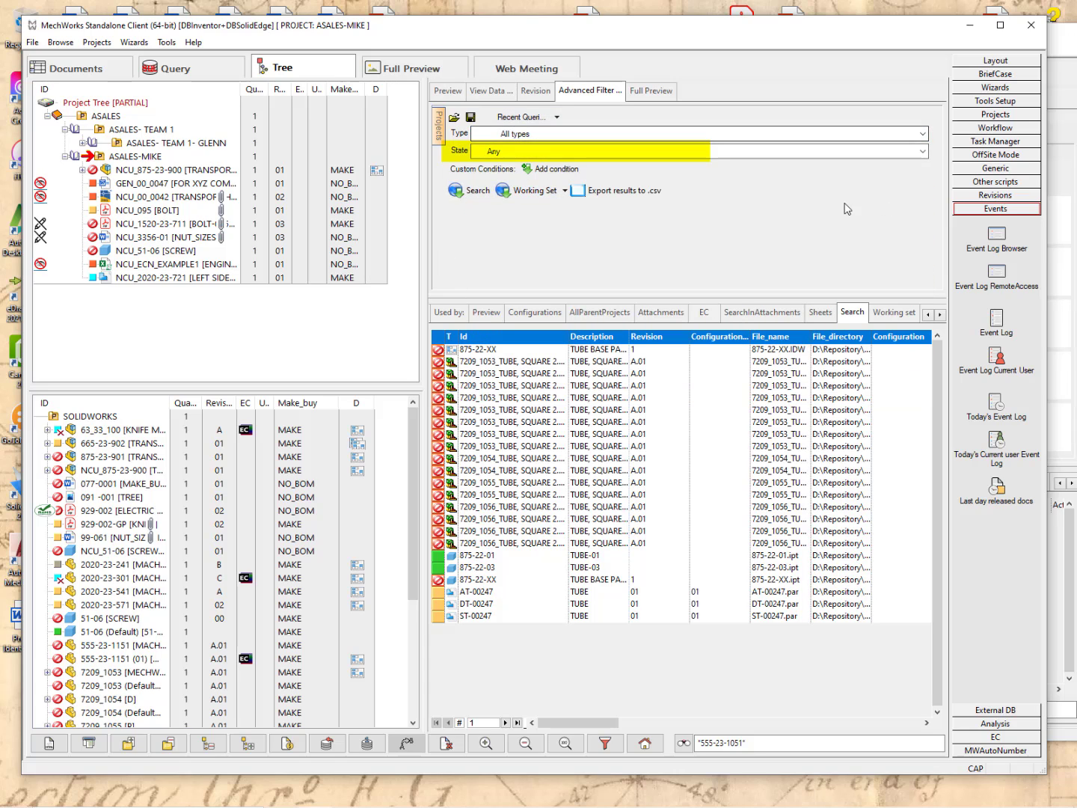
click(632, 151)
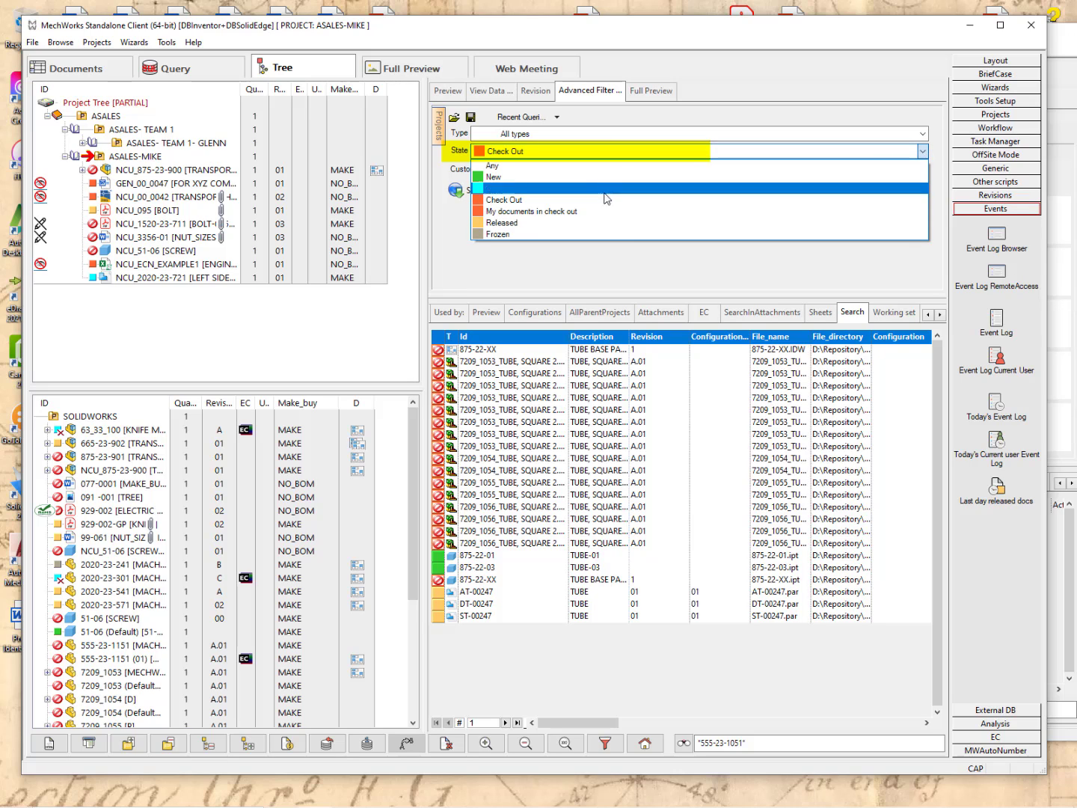
click(565, 213)
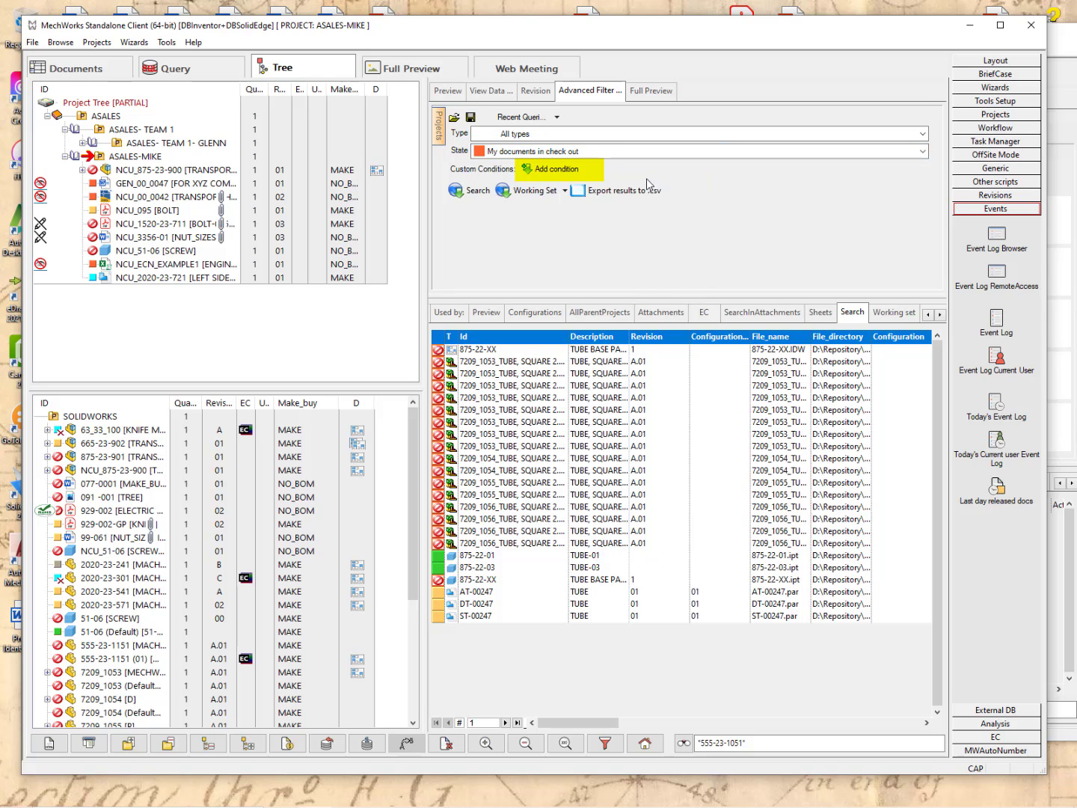
Search with a CREATION_DATE condition between 2021/12/05 and 2022/03/11.
click(552, 171)
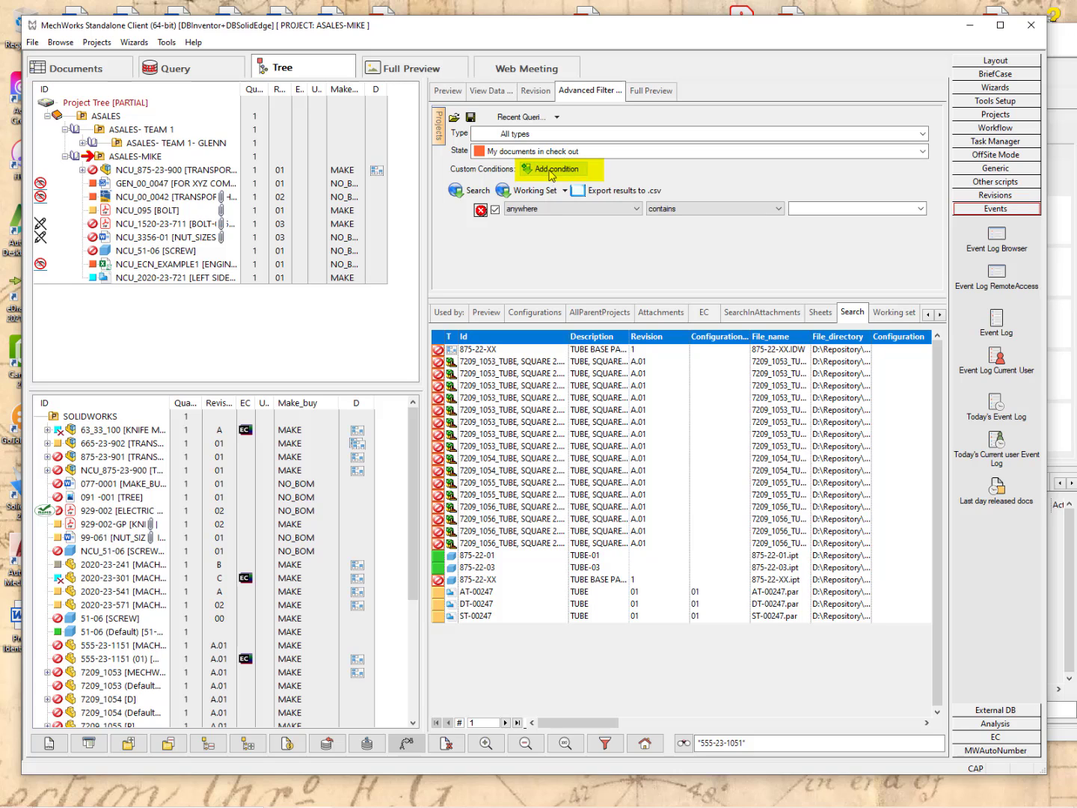
click(555, 208)
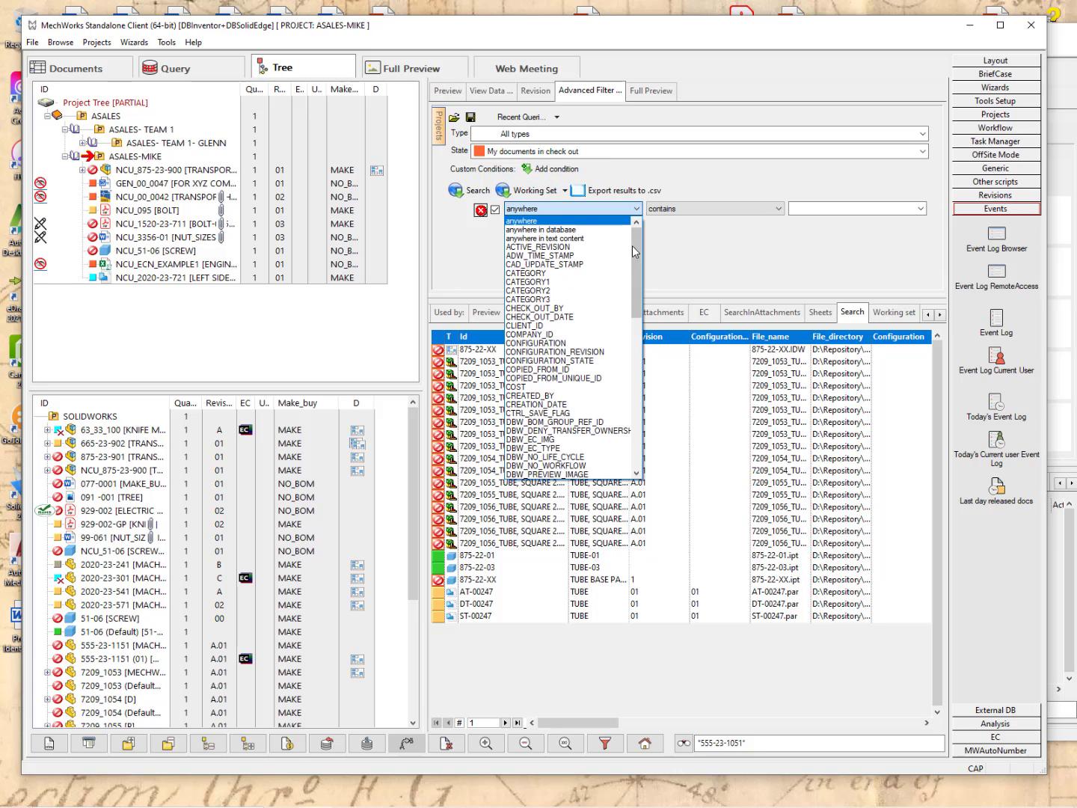
click(549, 404)
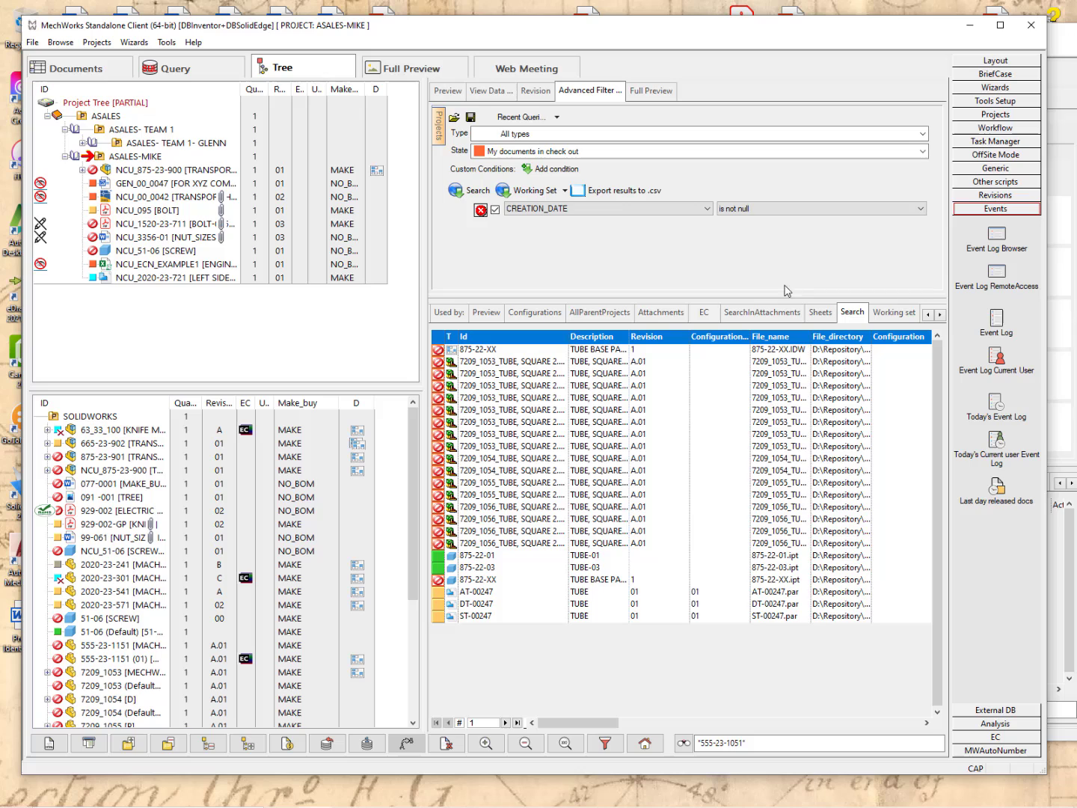
click(921, 210)
click(785, 293)
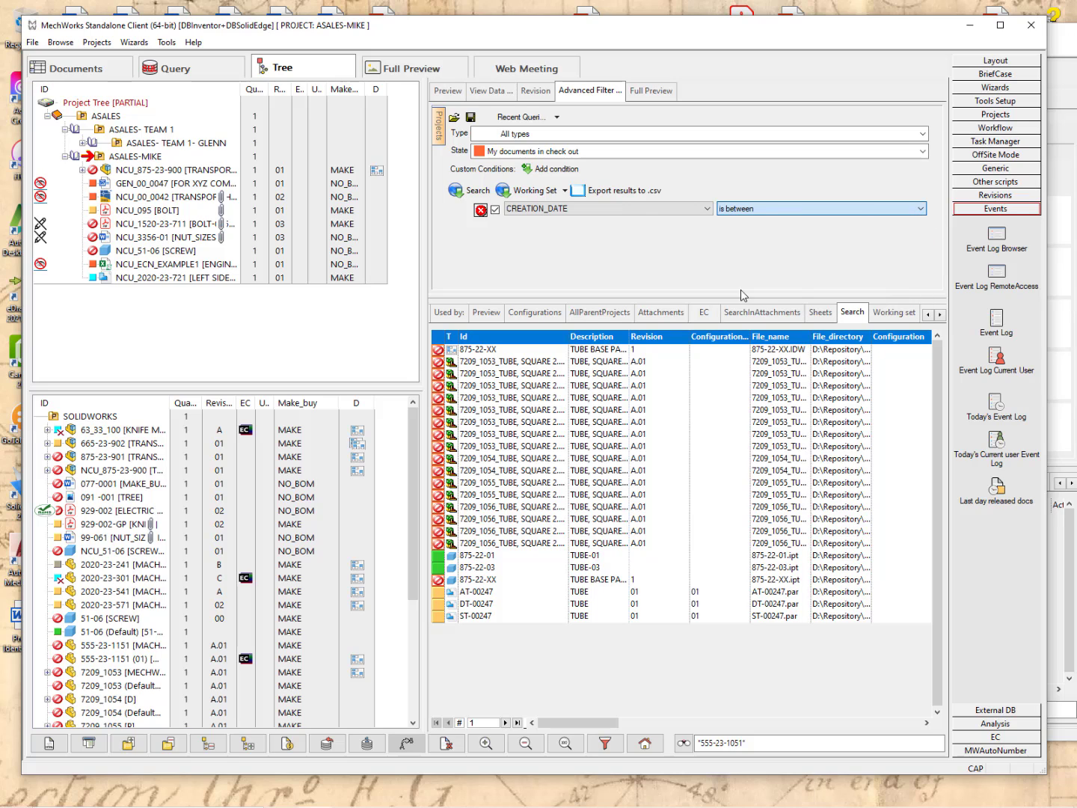
click(799, 209)
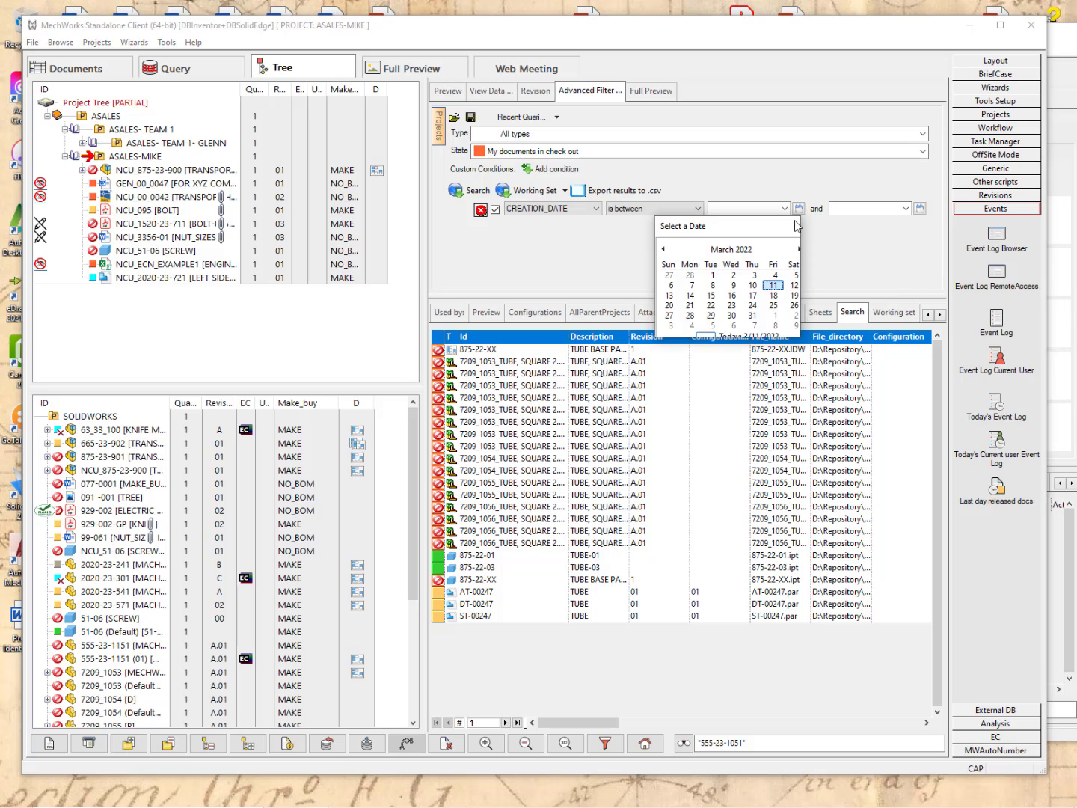
click(663, 249)
click(664, 250)
click(664, 249)
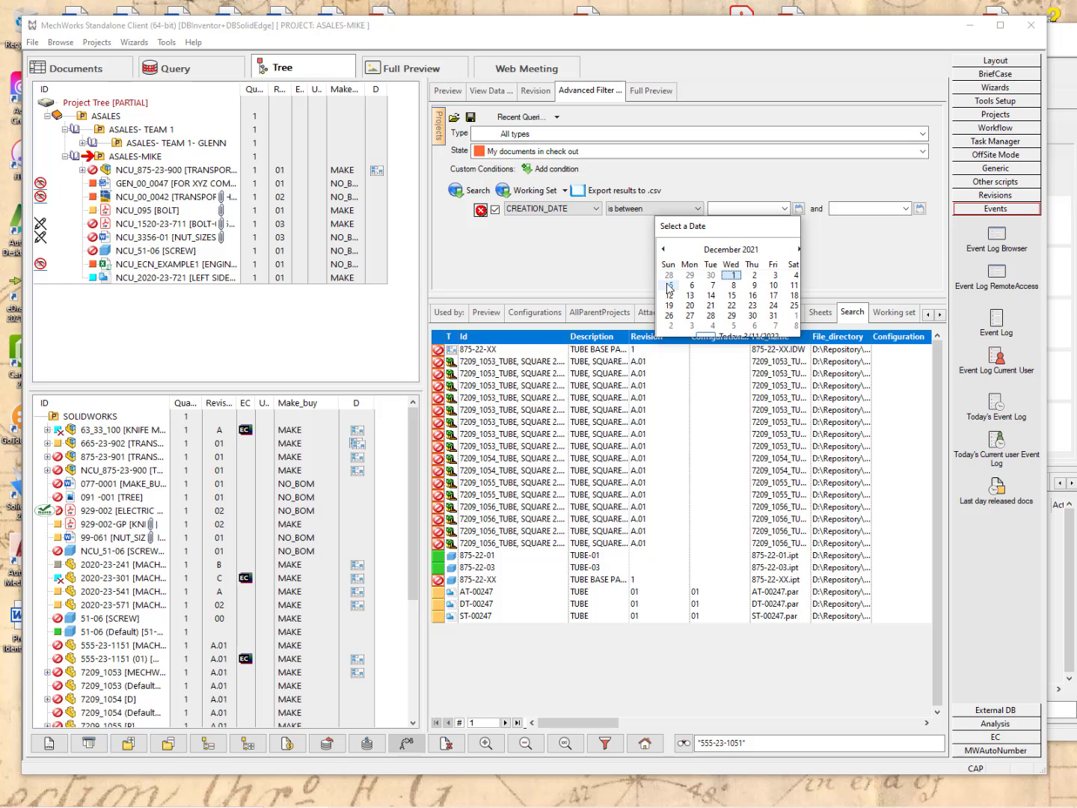
click(671, 285)
click(919, 209)
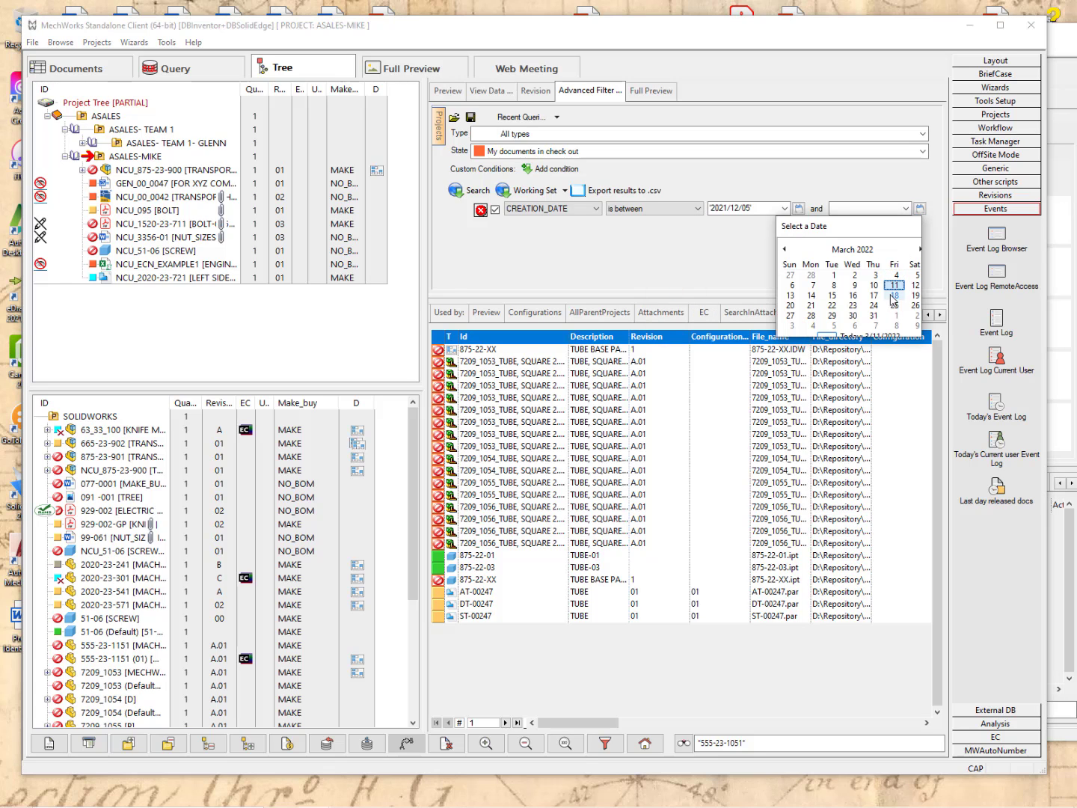
click(894, 285)
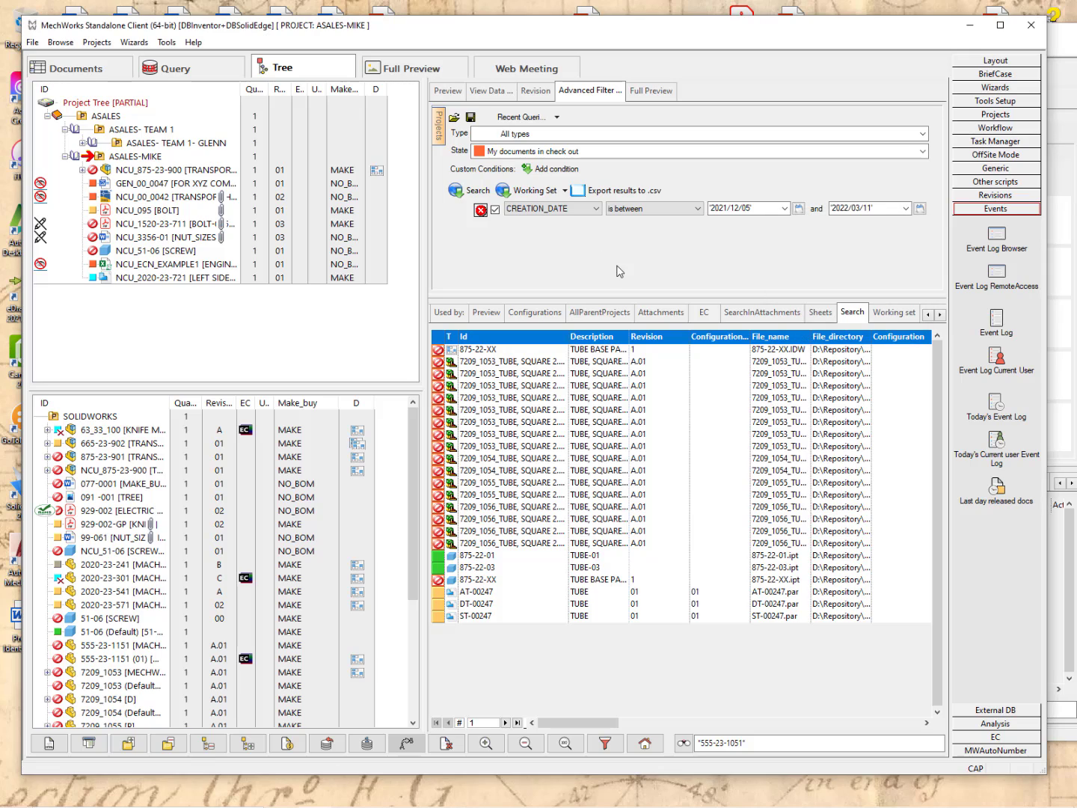
click(476, 196)
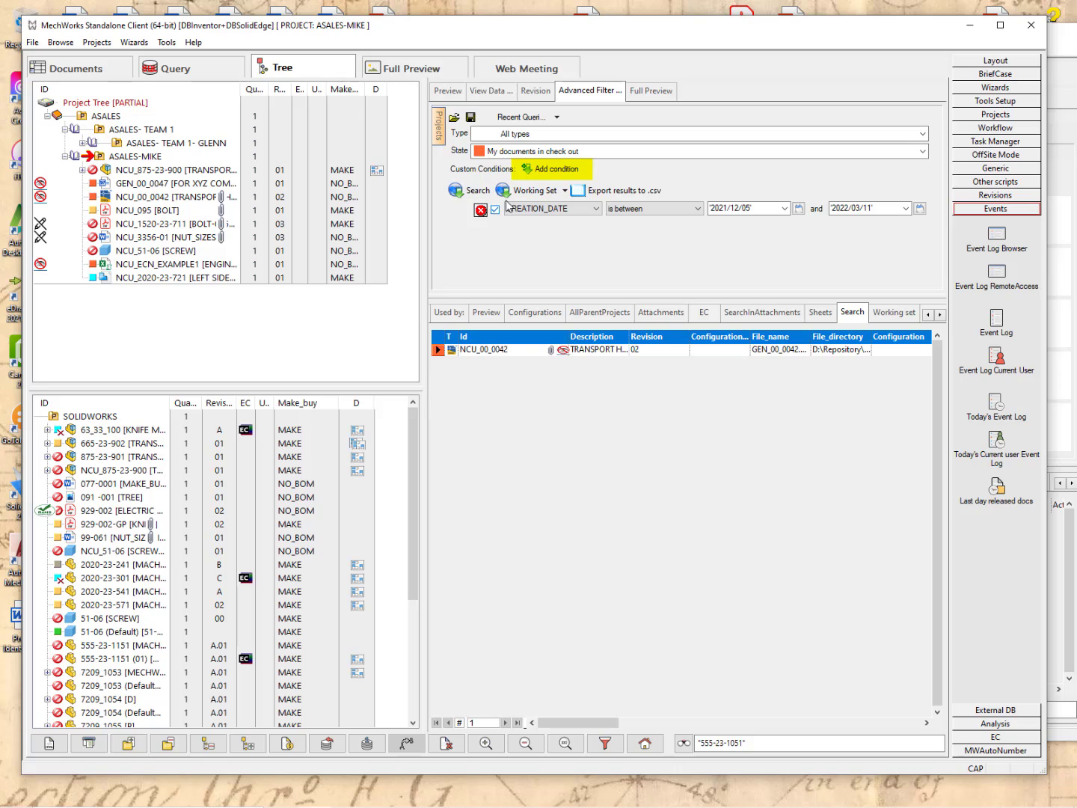
Add a second condition joined with And, leaving its field as anywhere.
click(555, 169)
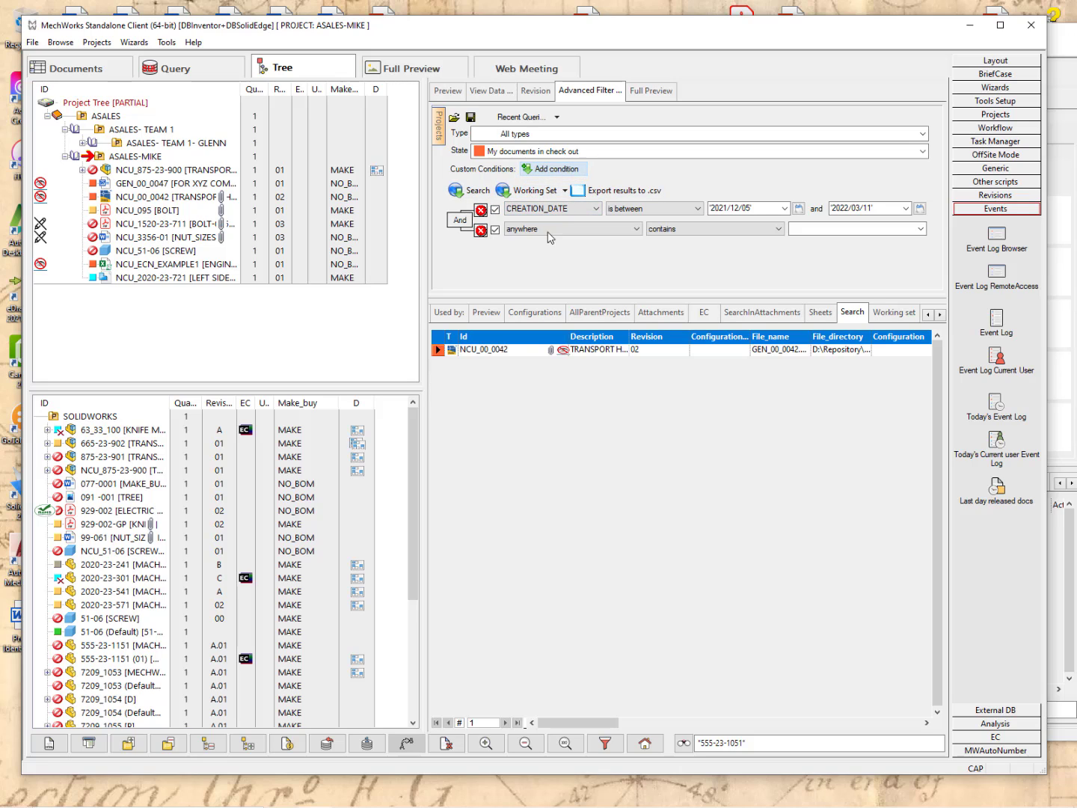
click(460, 222)
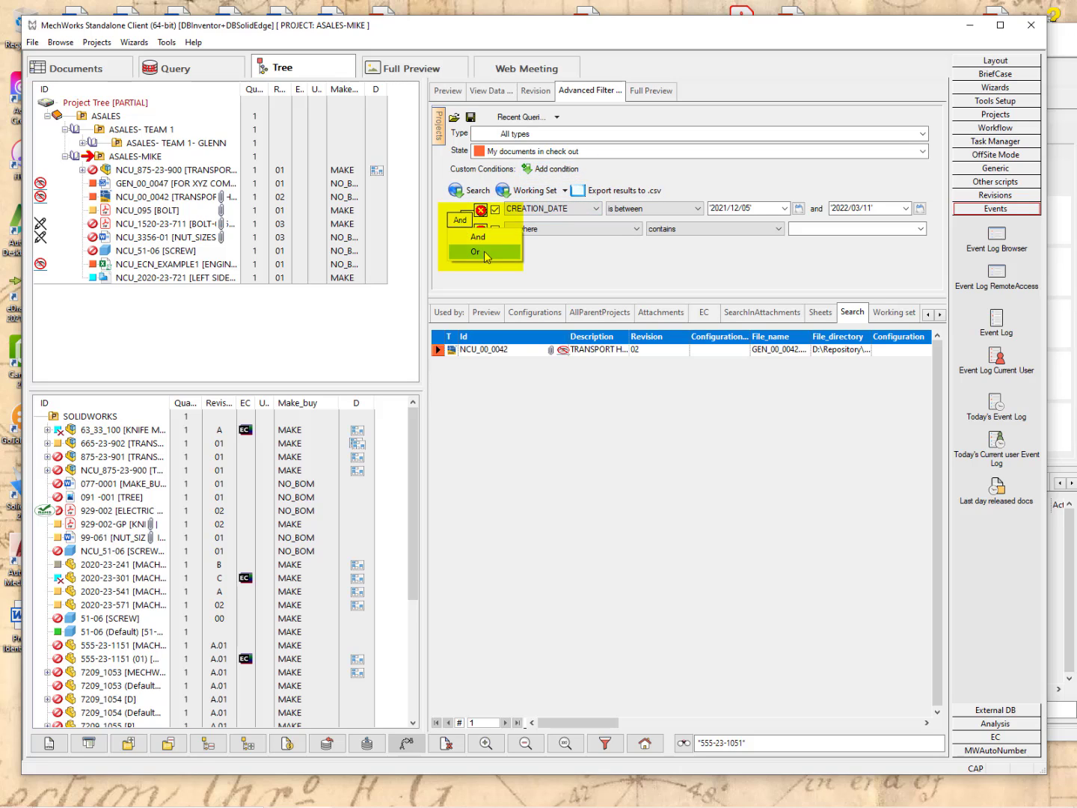
click(477, 236)
click(636, 228)
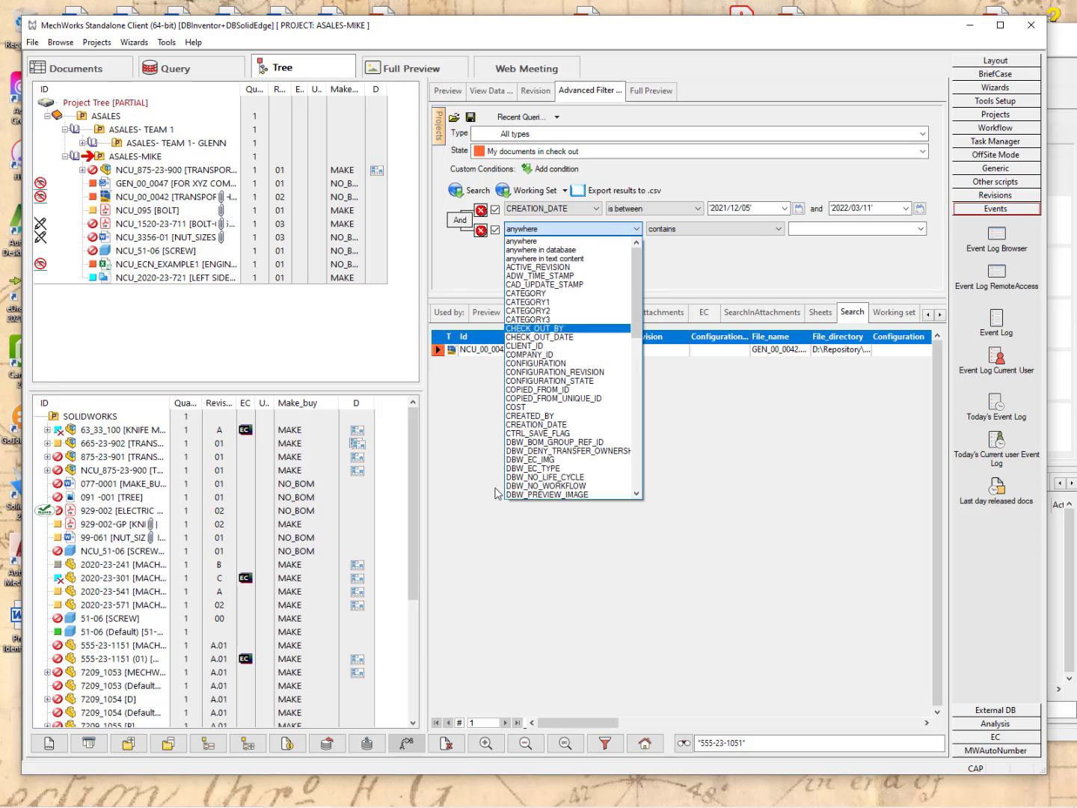
click(719, 273)
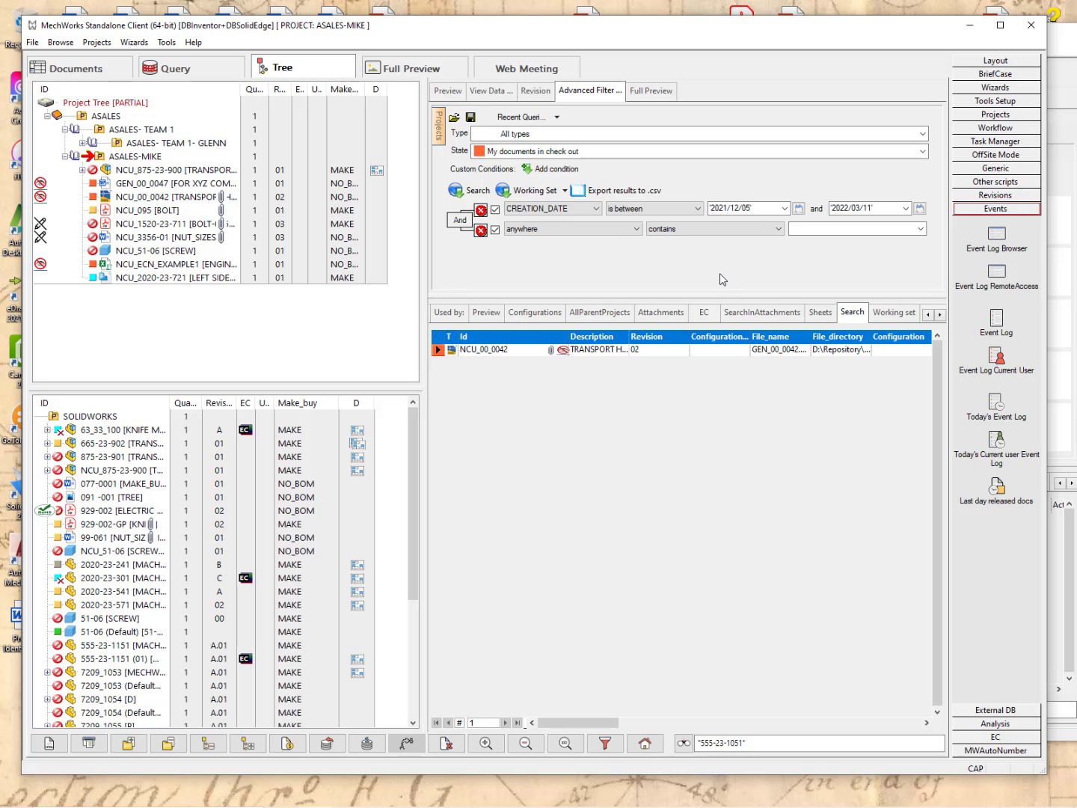
Expand NCU_875-23-900 and its NCU_099 HANDLE SUPPORT to list NCU-45 and NCU_098.
click(150, 170)
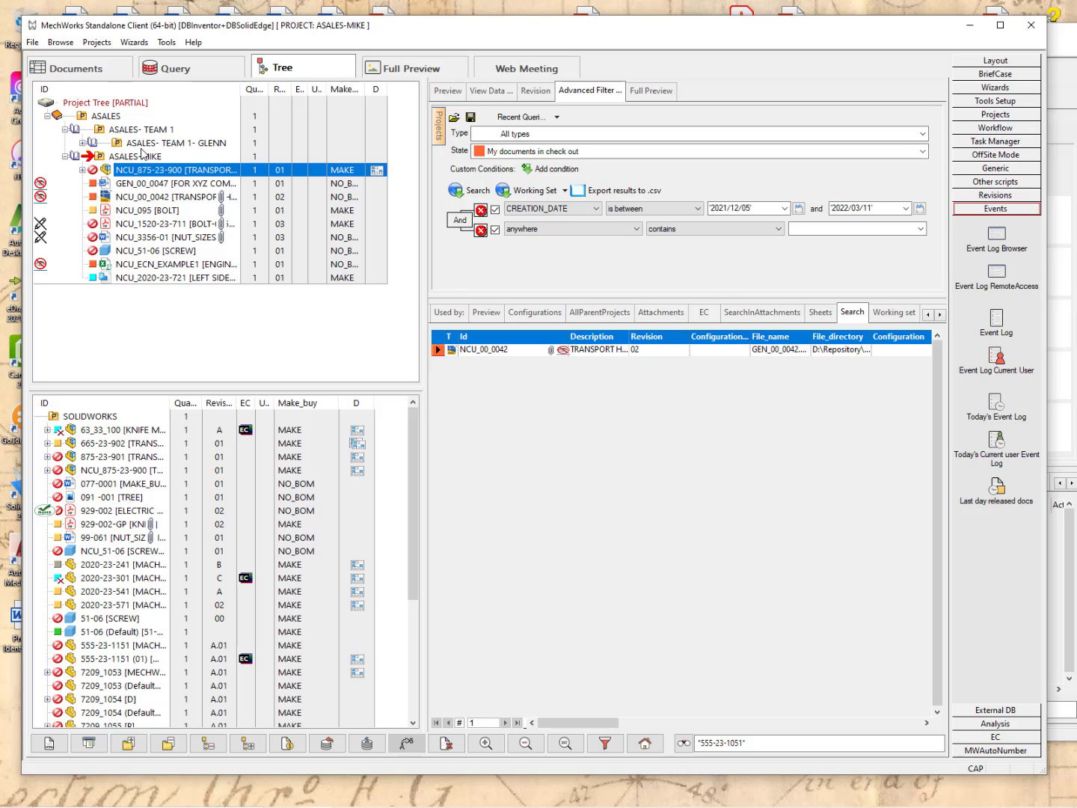
double_click(151, 171)
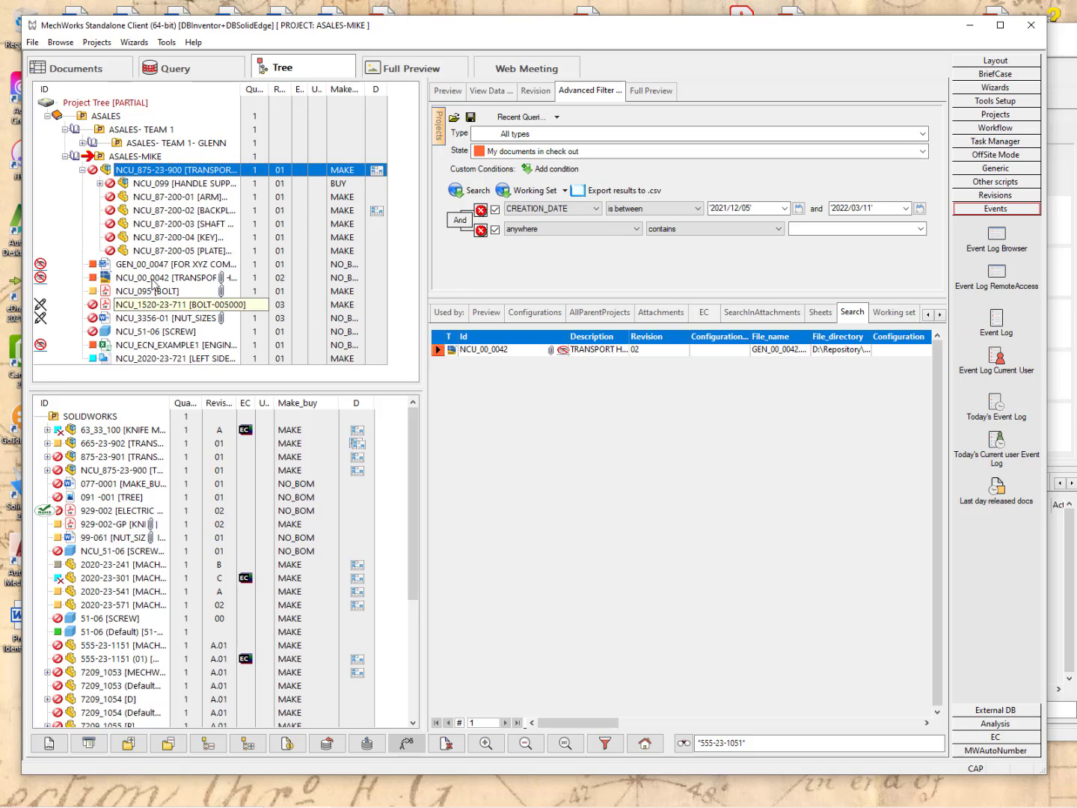
click(100, 183)
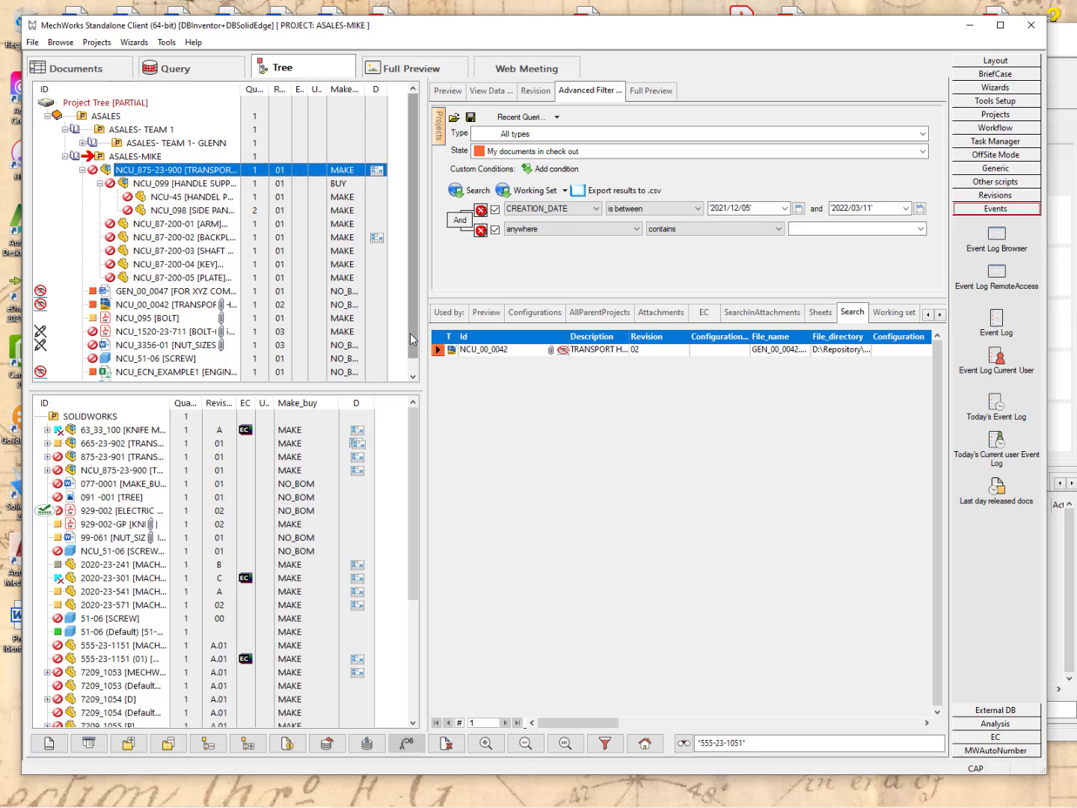
In NCU_875-23-900's Edit BOM, switch HANDLE SUPPORT from BUY to MAKE and apply.
right_click(149, 177)
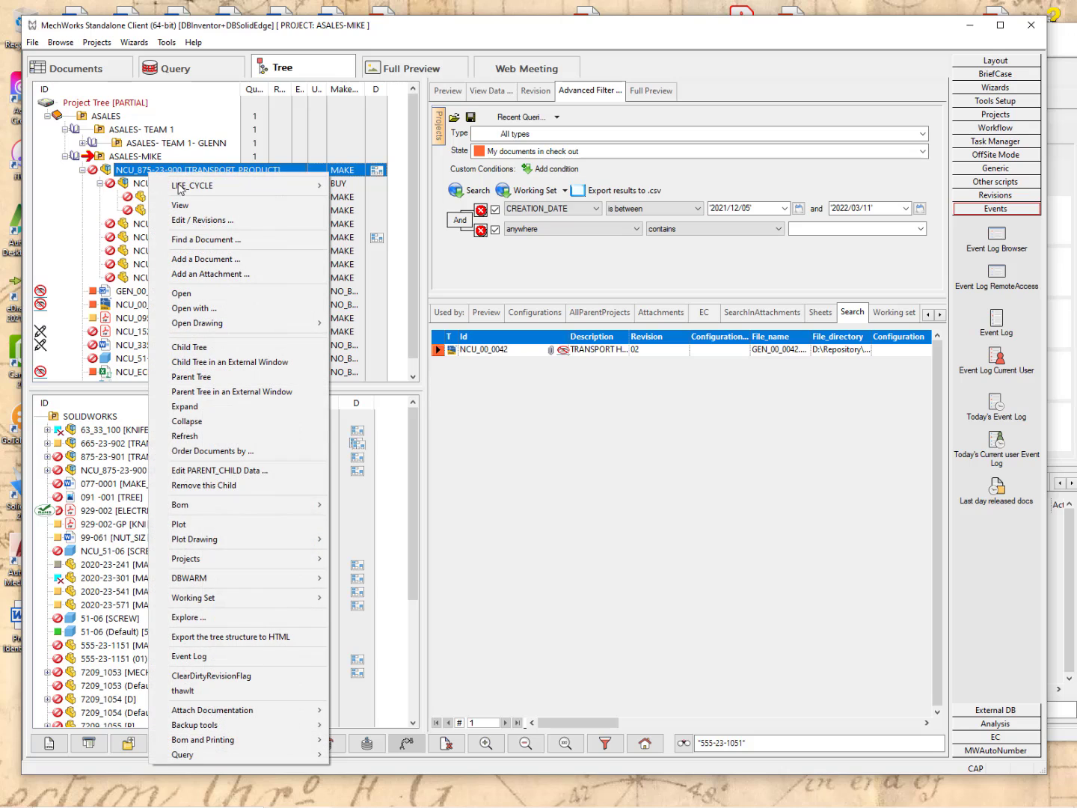
mouse_move(273, 510)
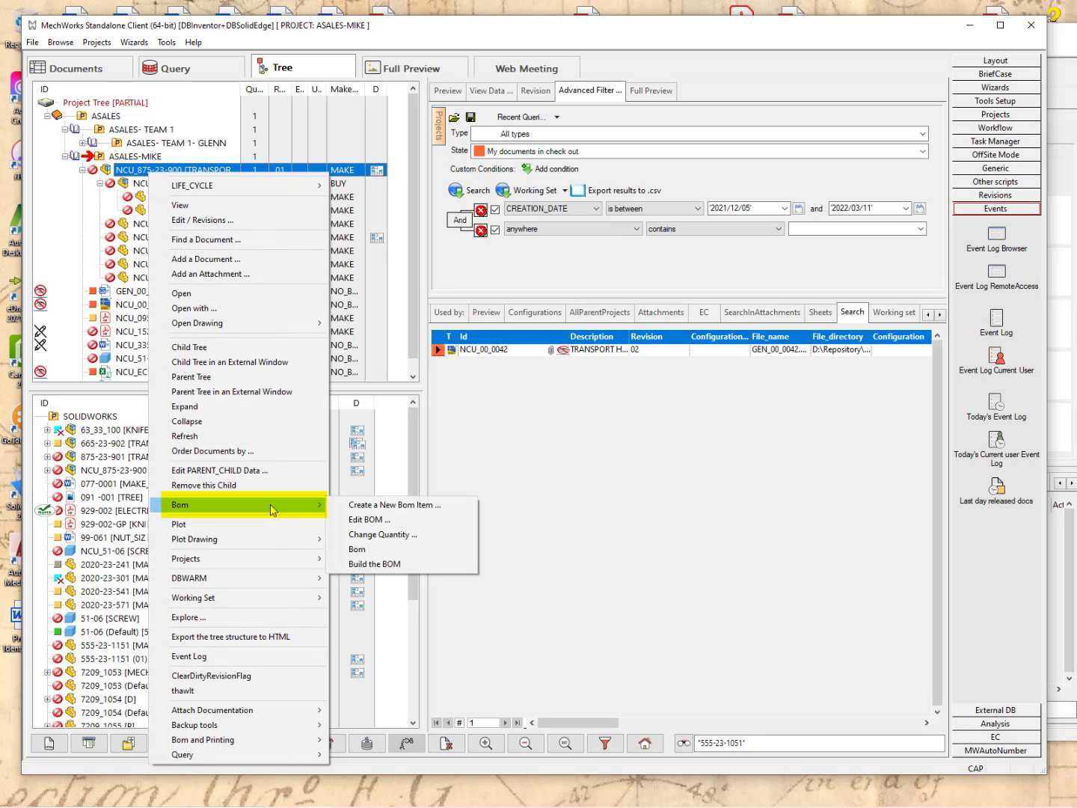
click(366, 521)
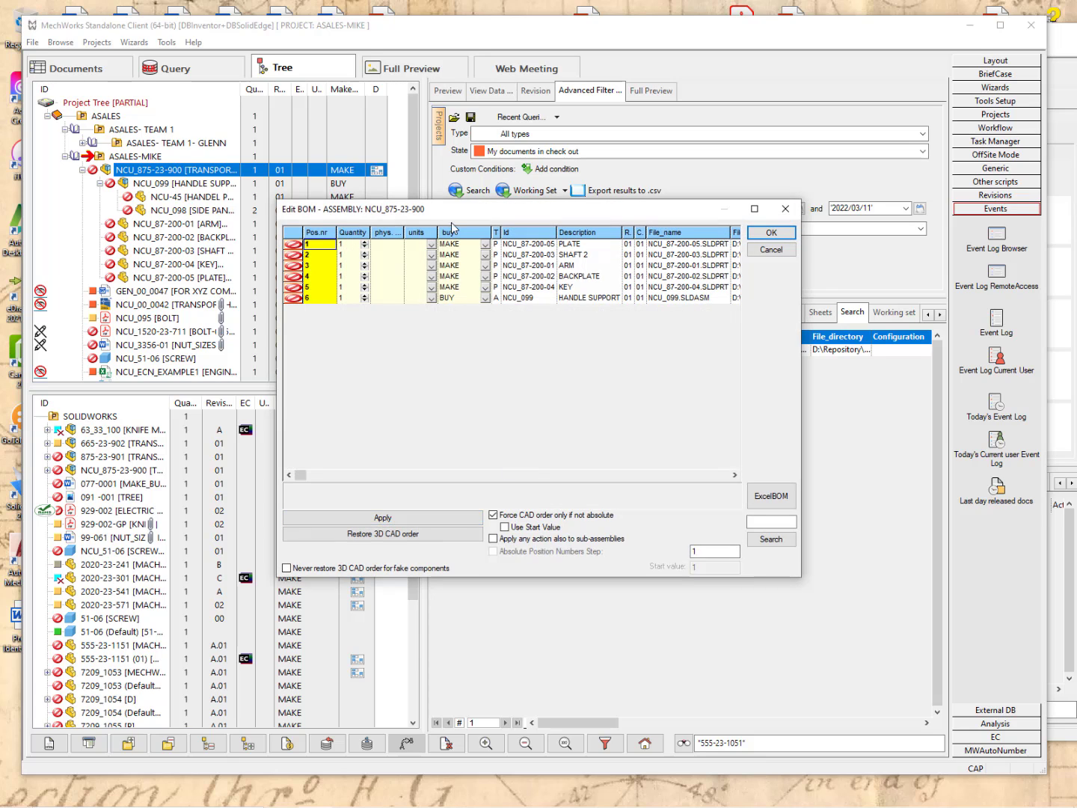
click(486, 299)
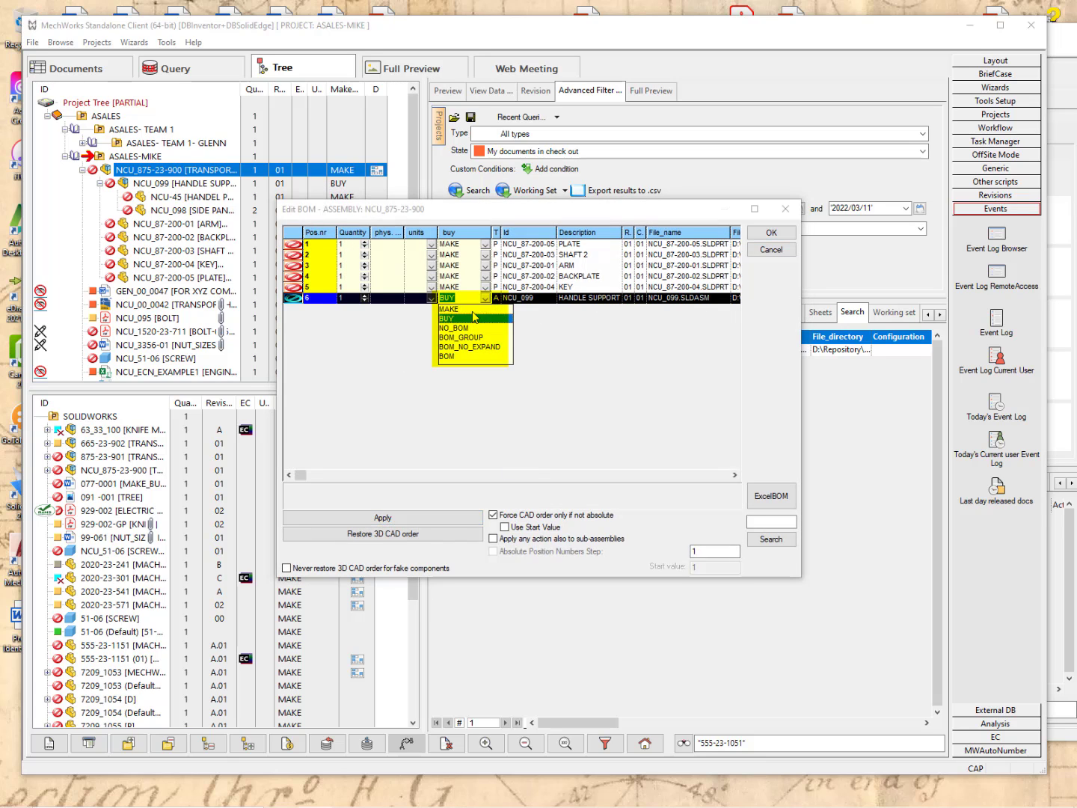
click(449, 309)
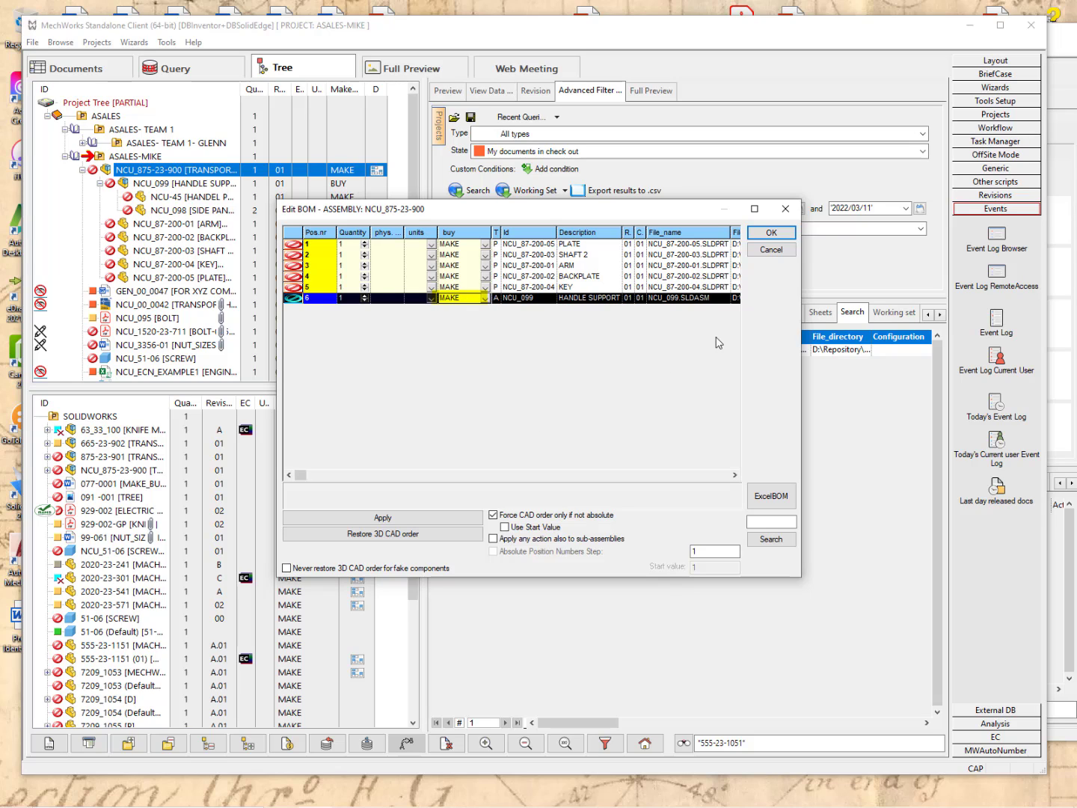
click(771, 234)
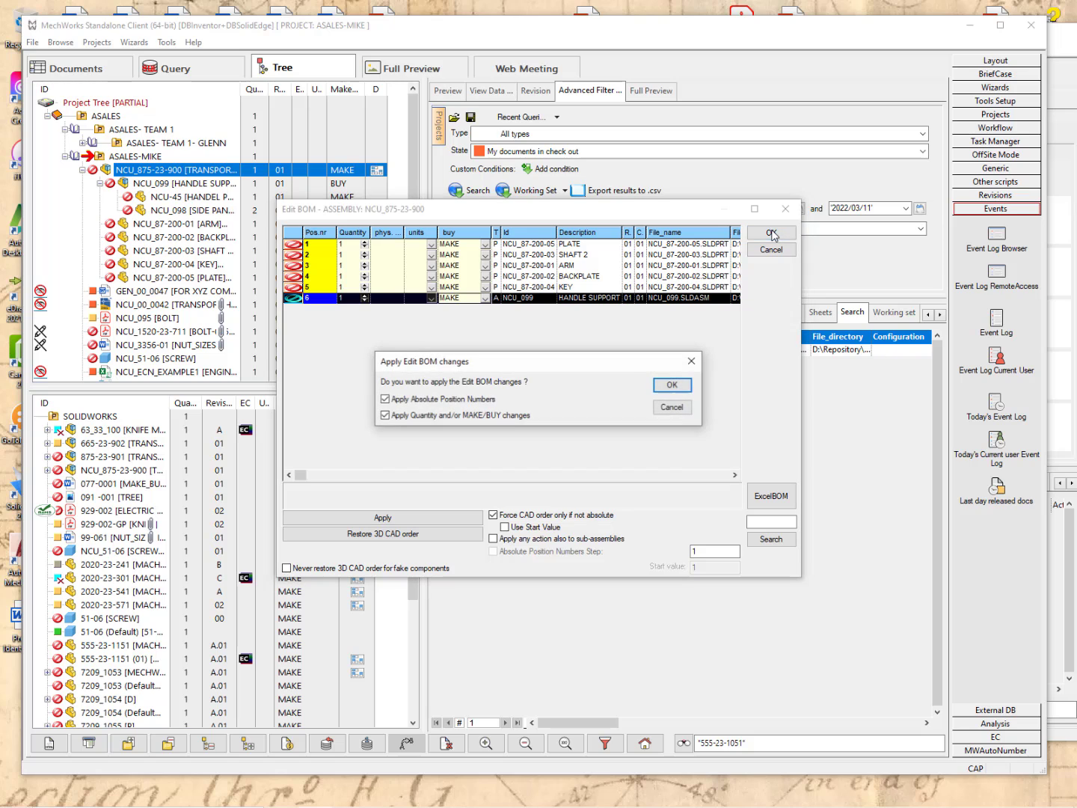
click(672, 384)
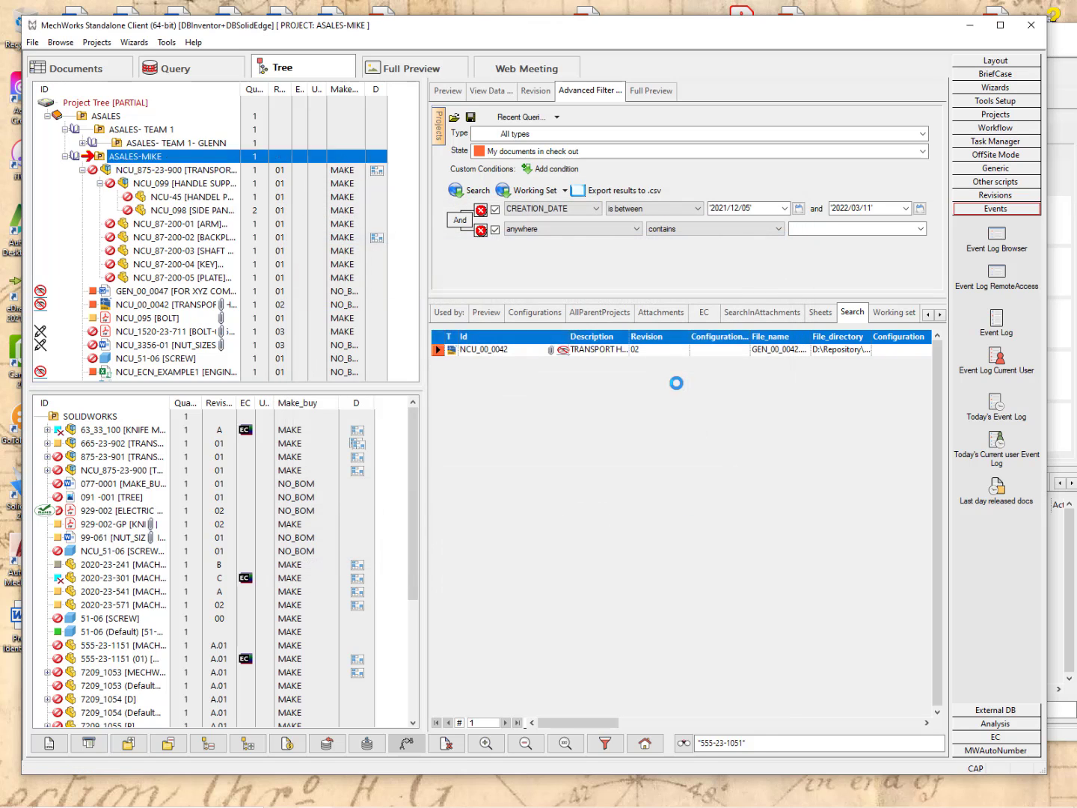
Export NCU_875-23-900's BOM to Excel as Indented data only, then close the workbook.
right_click(140, 173)
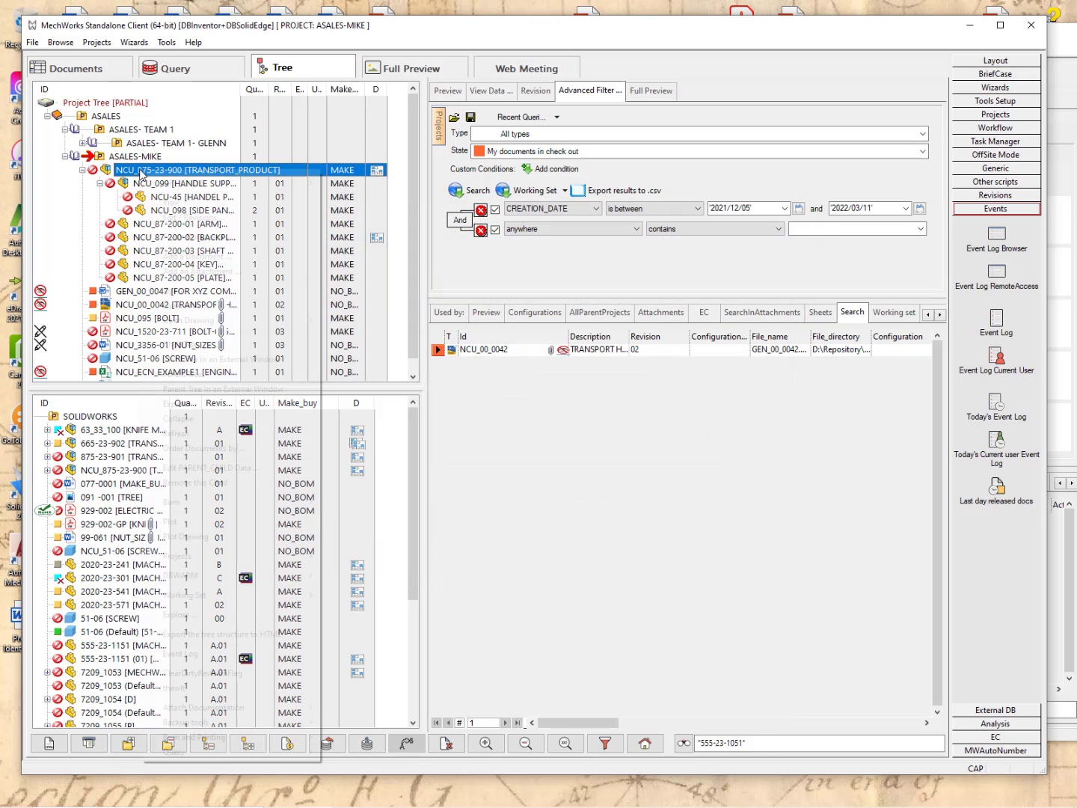
mouse_move(184, 723)
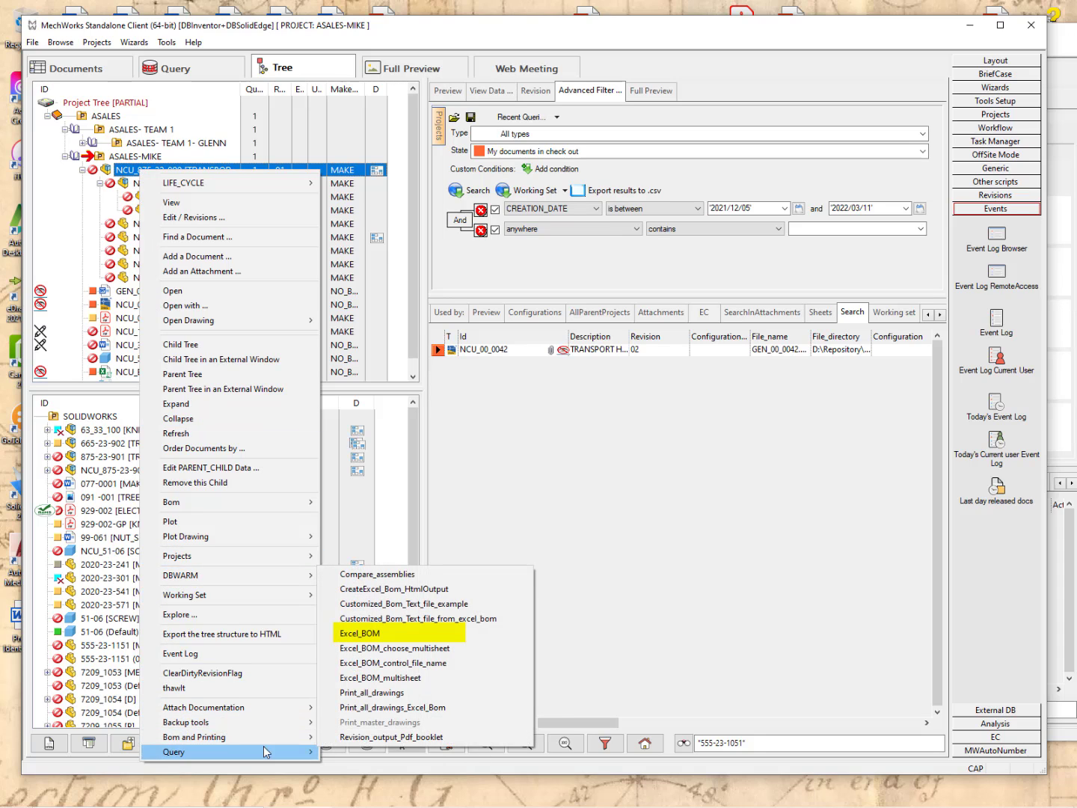
click(356, 634)
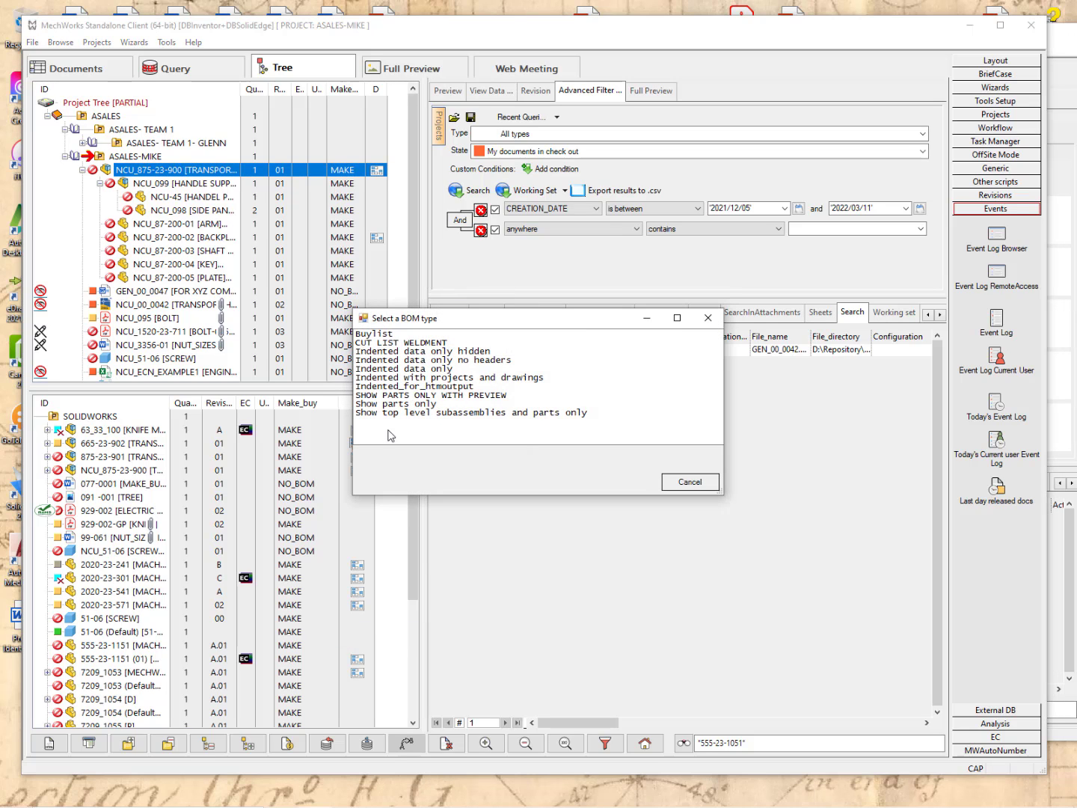
click(404, 369)
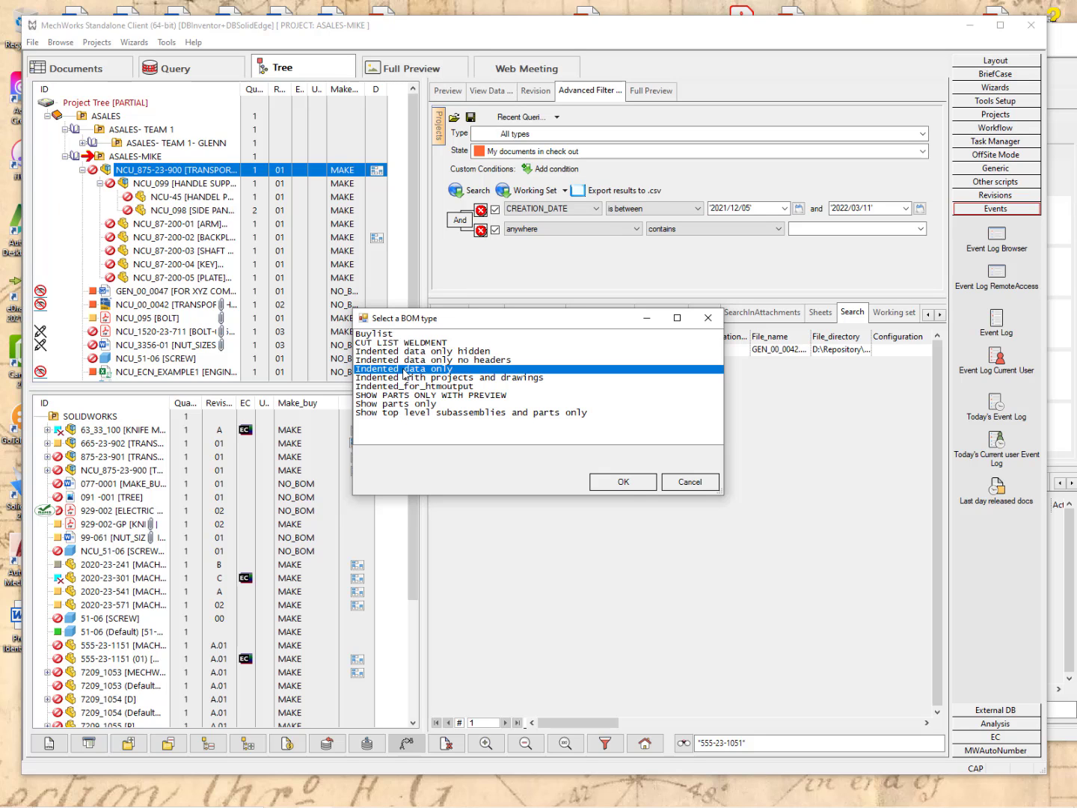
click(626, 483)
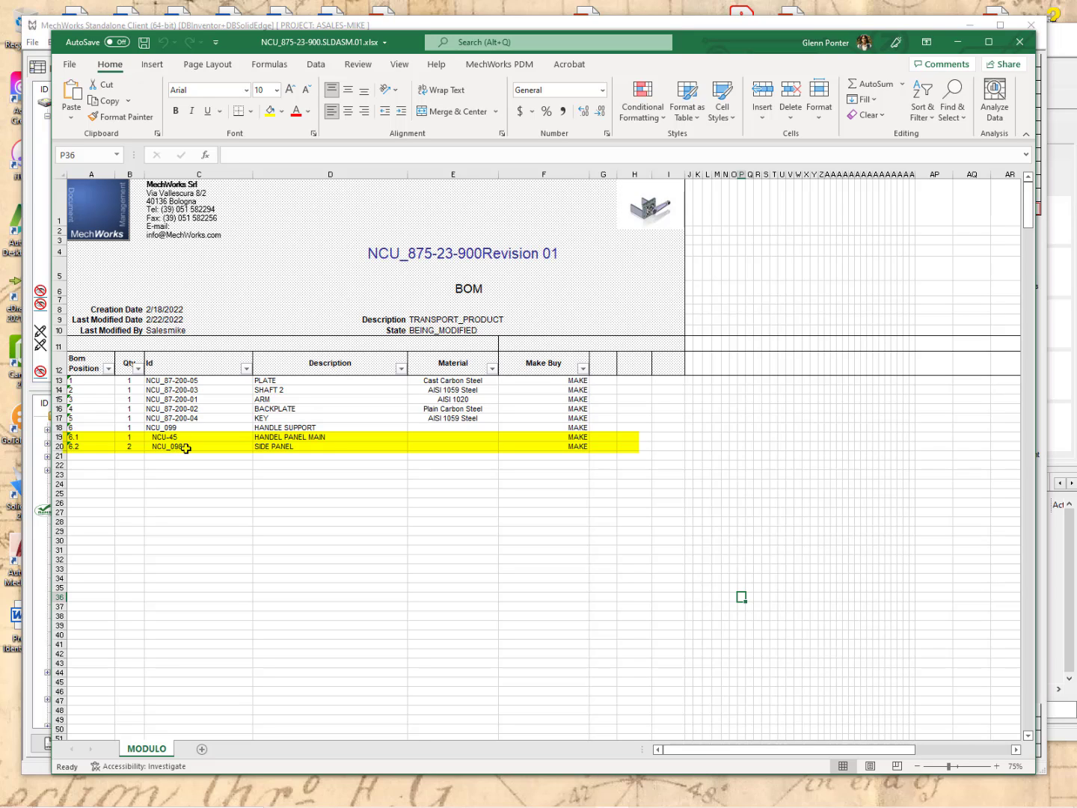
click(1021, 45)
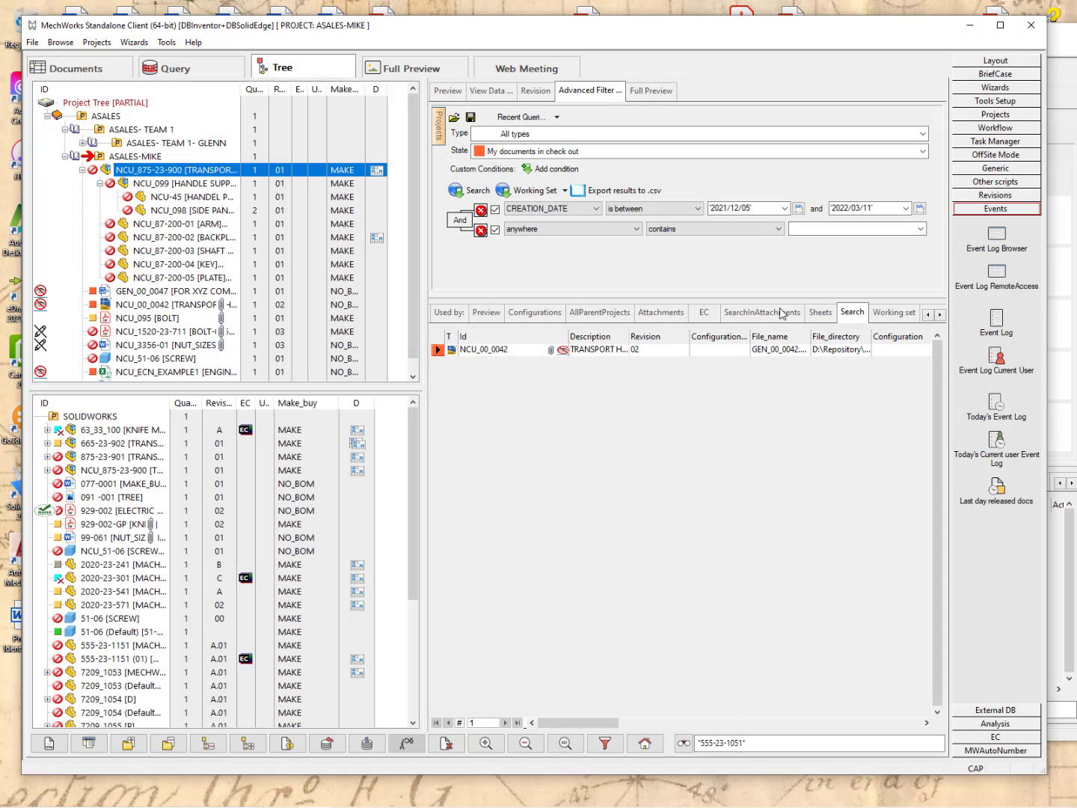
In NCU_875-23-900's Edit BOM, set HANDLE SUPPORT back to BUY and apply the change.
right_click(147, 177)
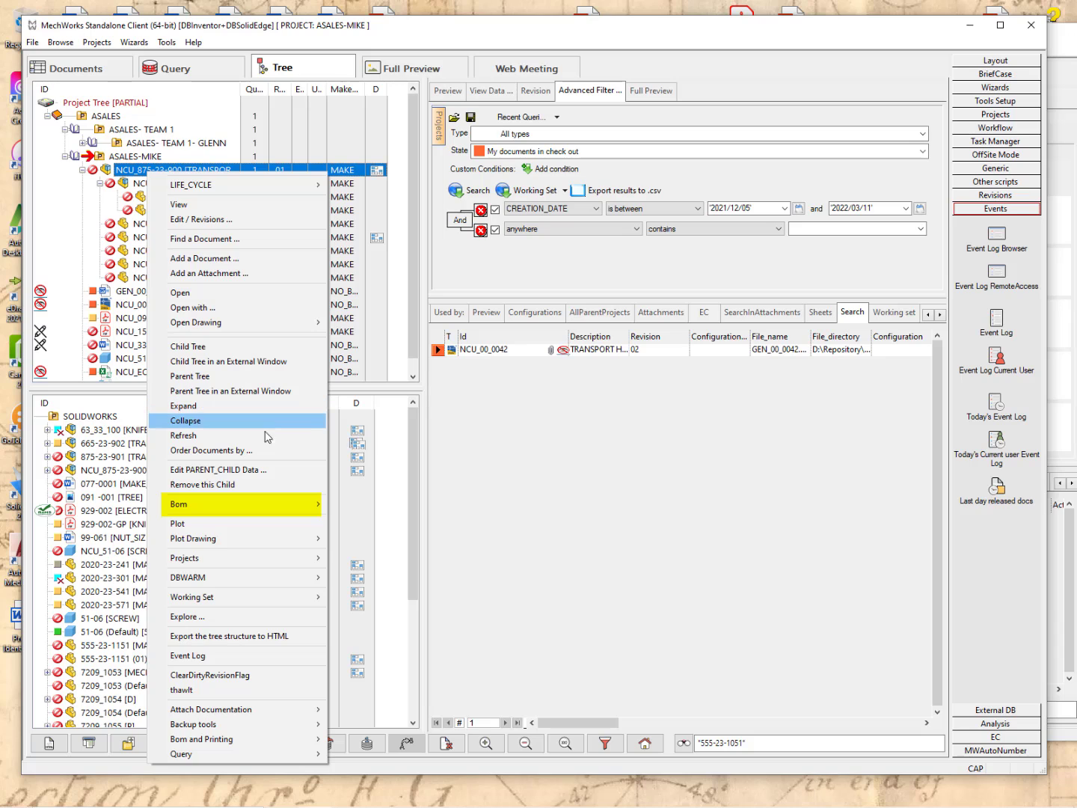
mouse_move(256, 505)
click(384, 521)
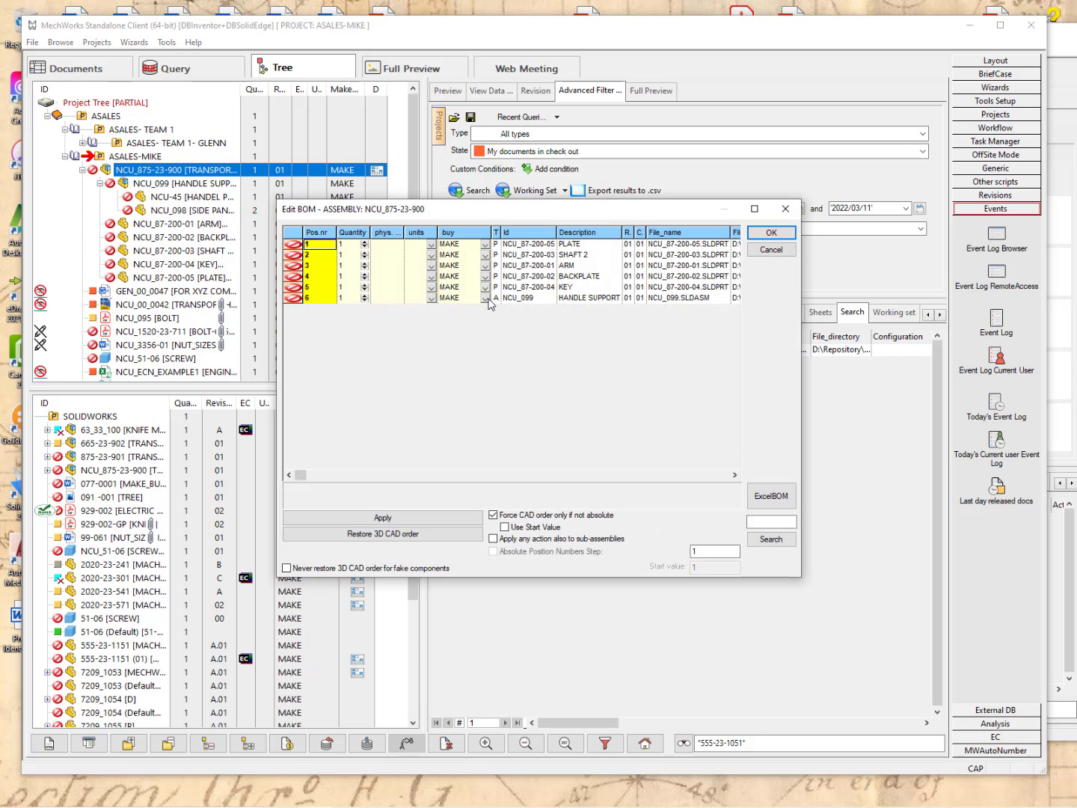
click(486, 298)
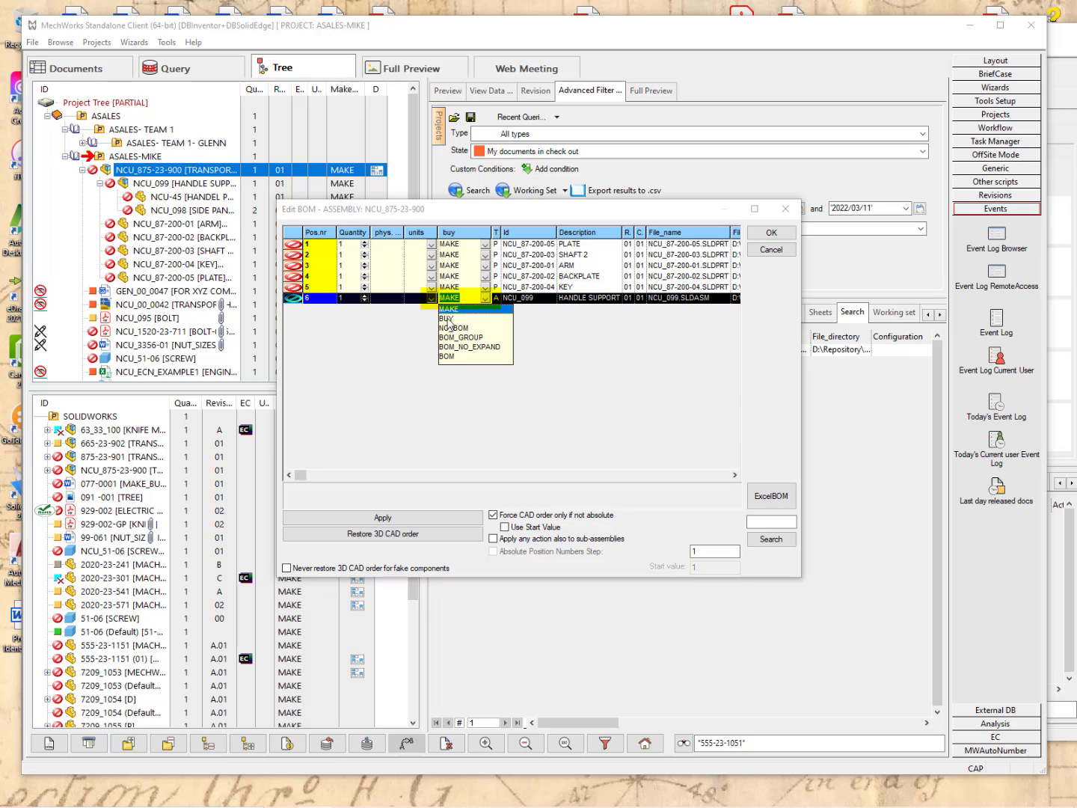
click(449, 319)
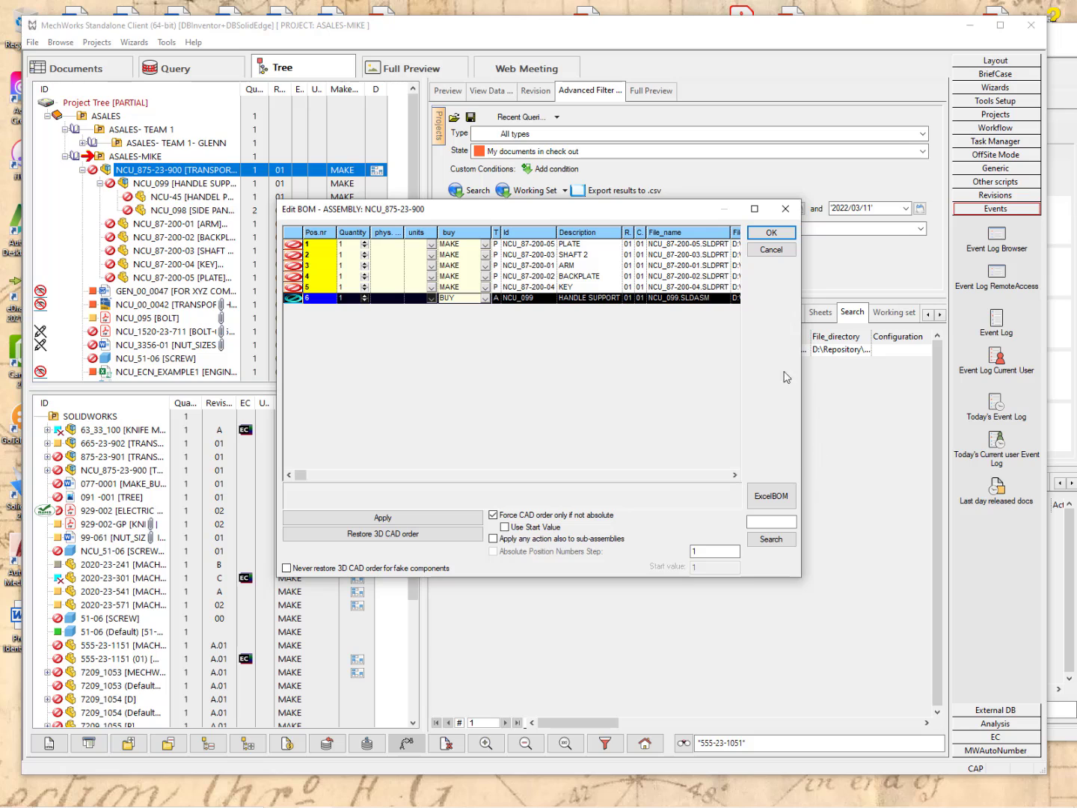
click(770, 235)
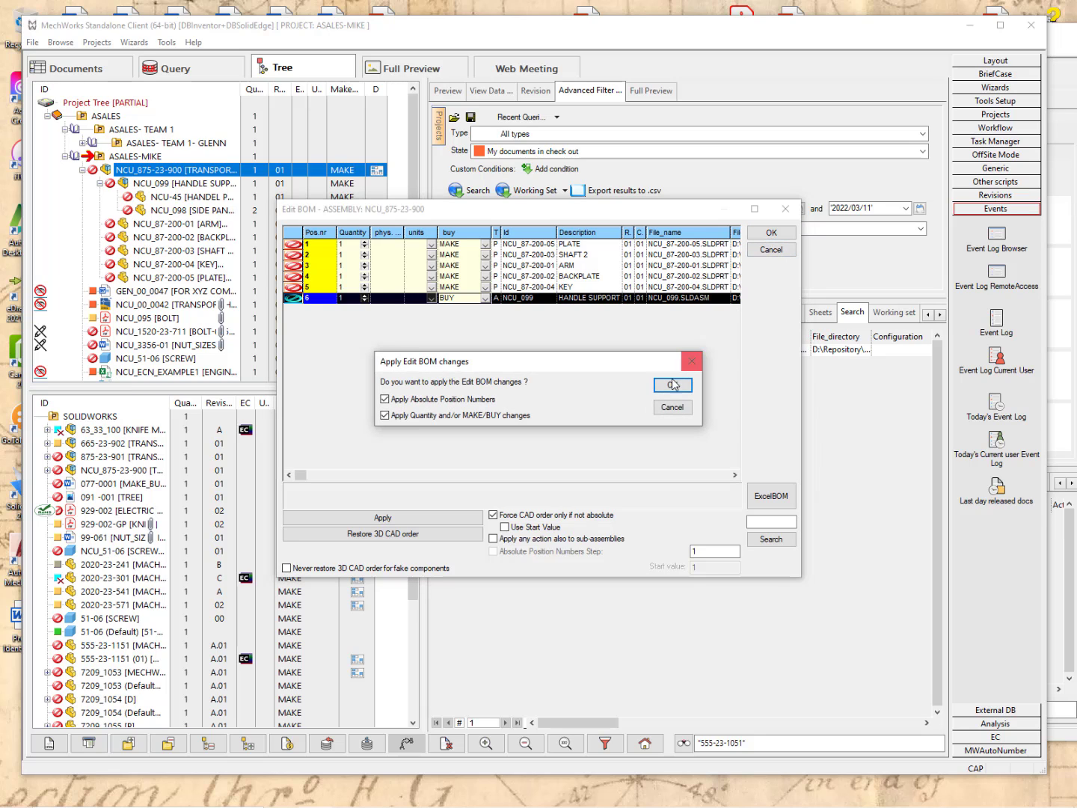
click(675, 386)
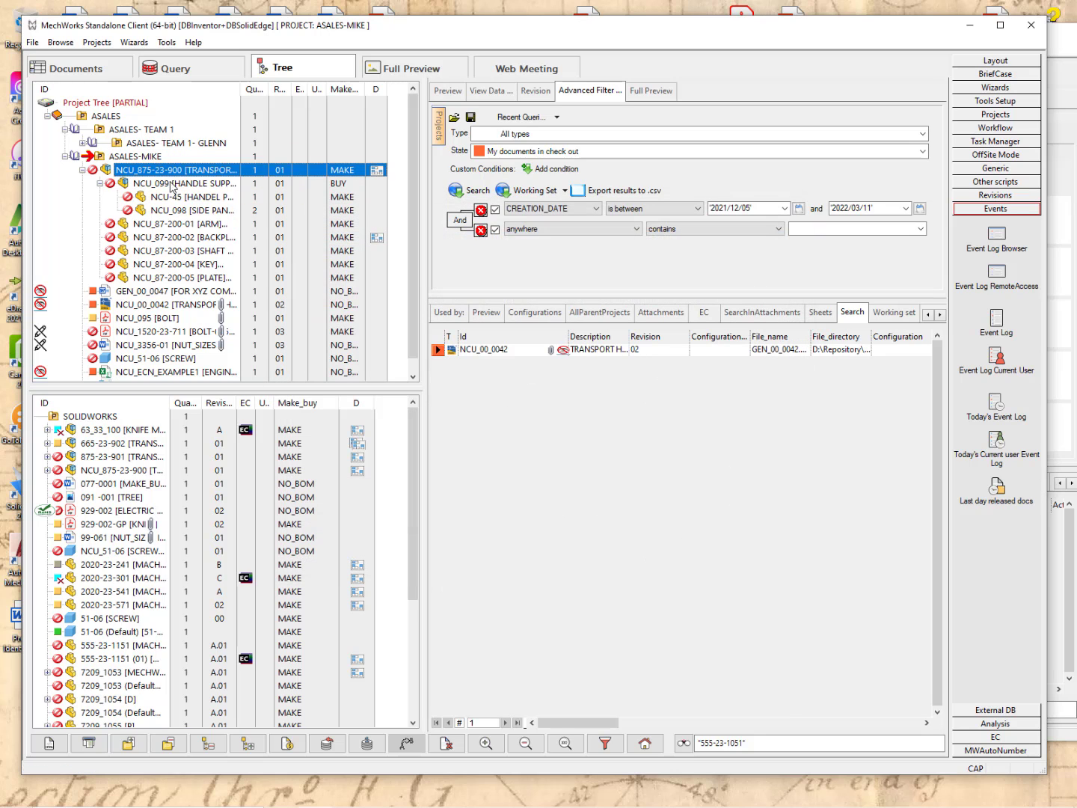
Export NCU_875-23-900's Indented data only BOM to Excel, check HANDLE SUPPORT is BUY, close it.
right_click(168, 172)
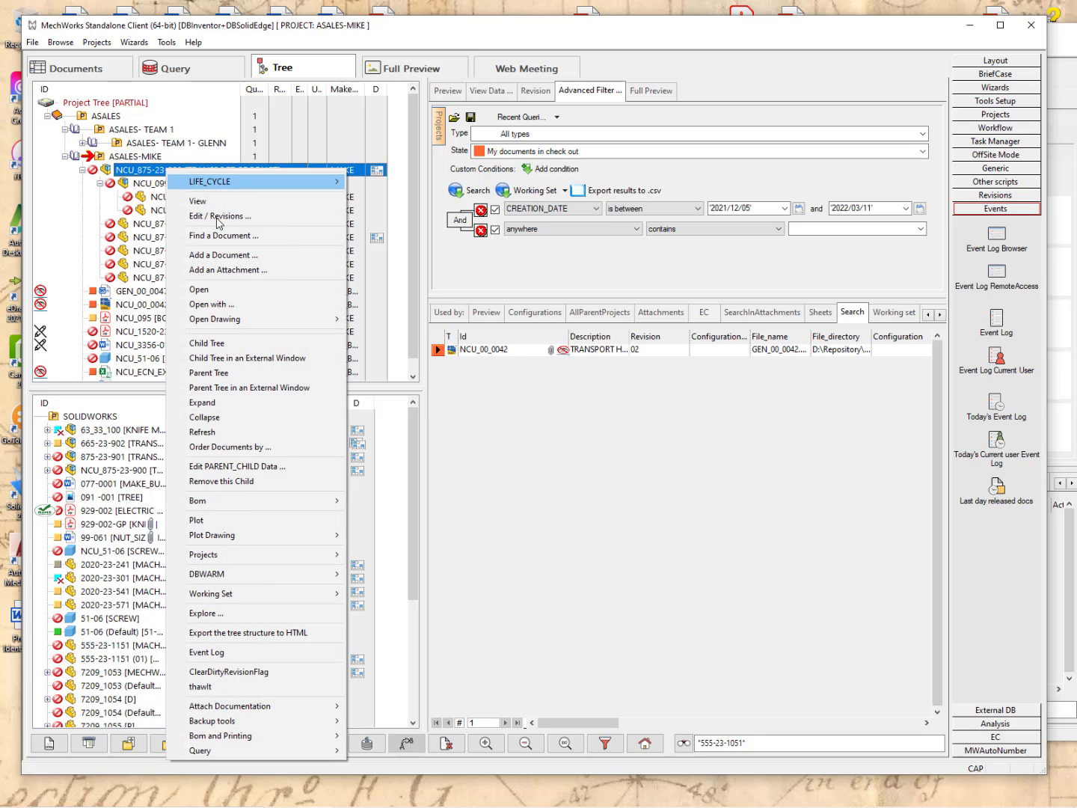
mouse_move(254, 736)
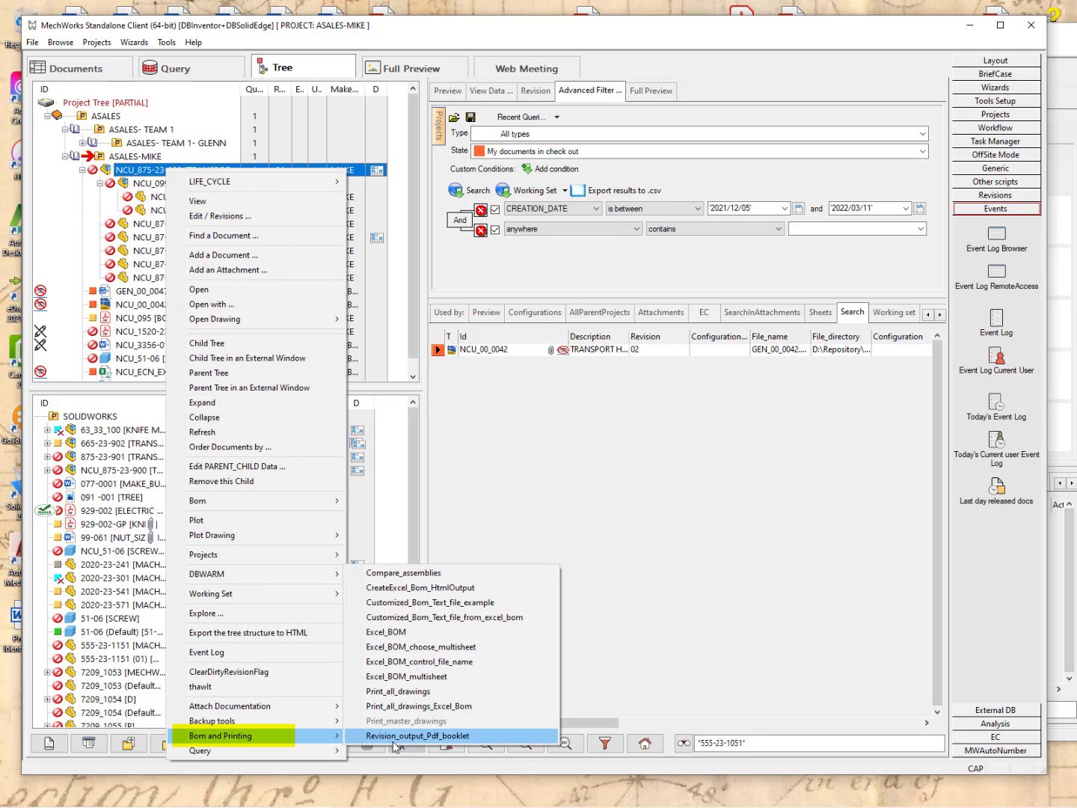
click(400, 635)
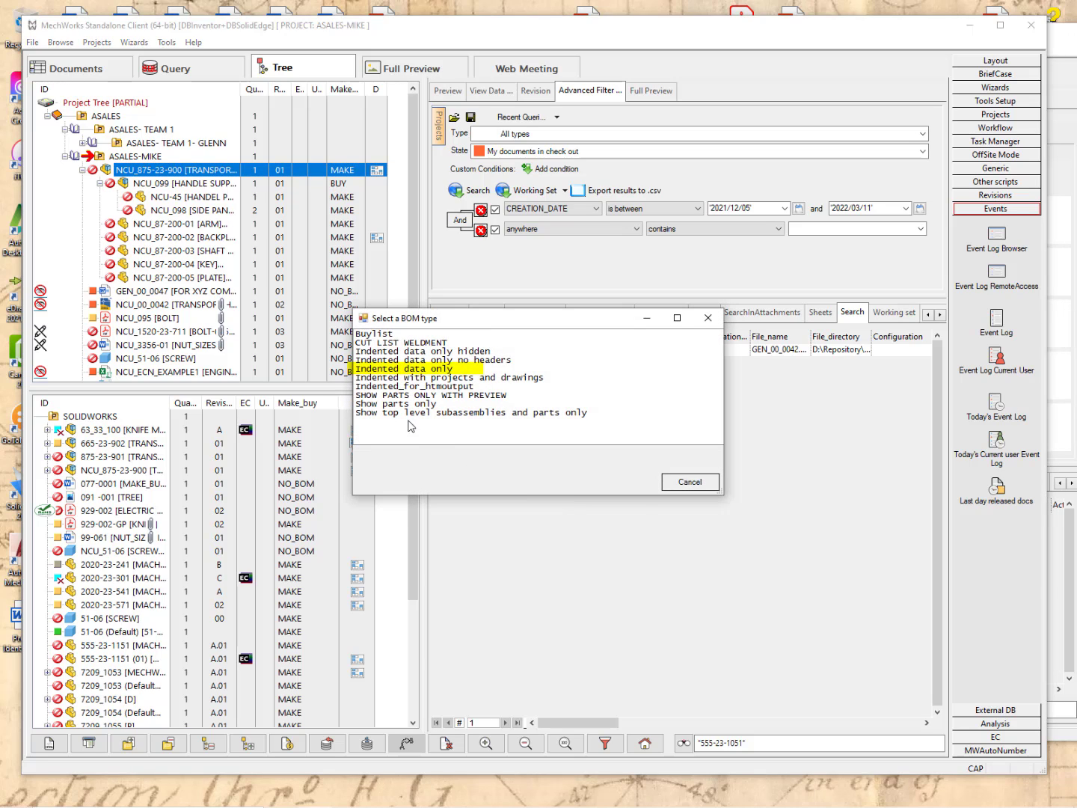
click(396, 370)
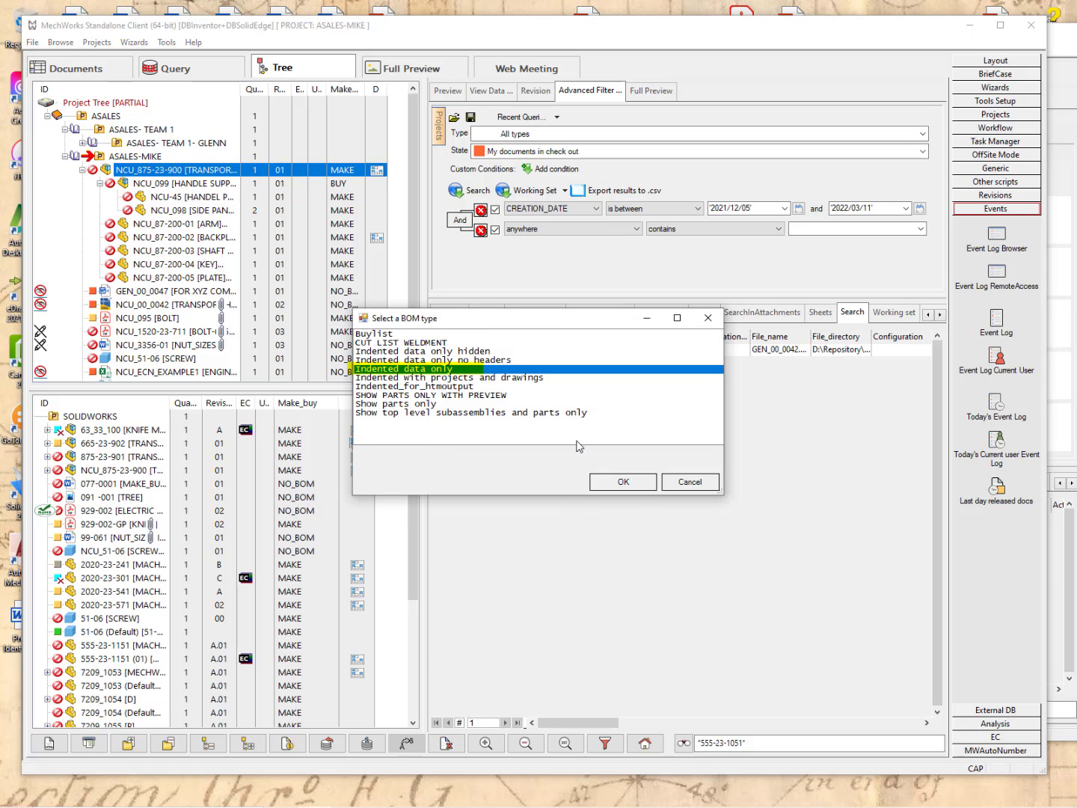
click(622, 482)
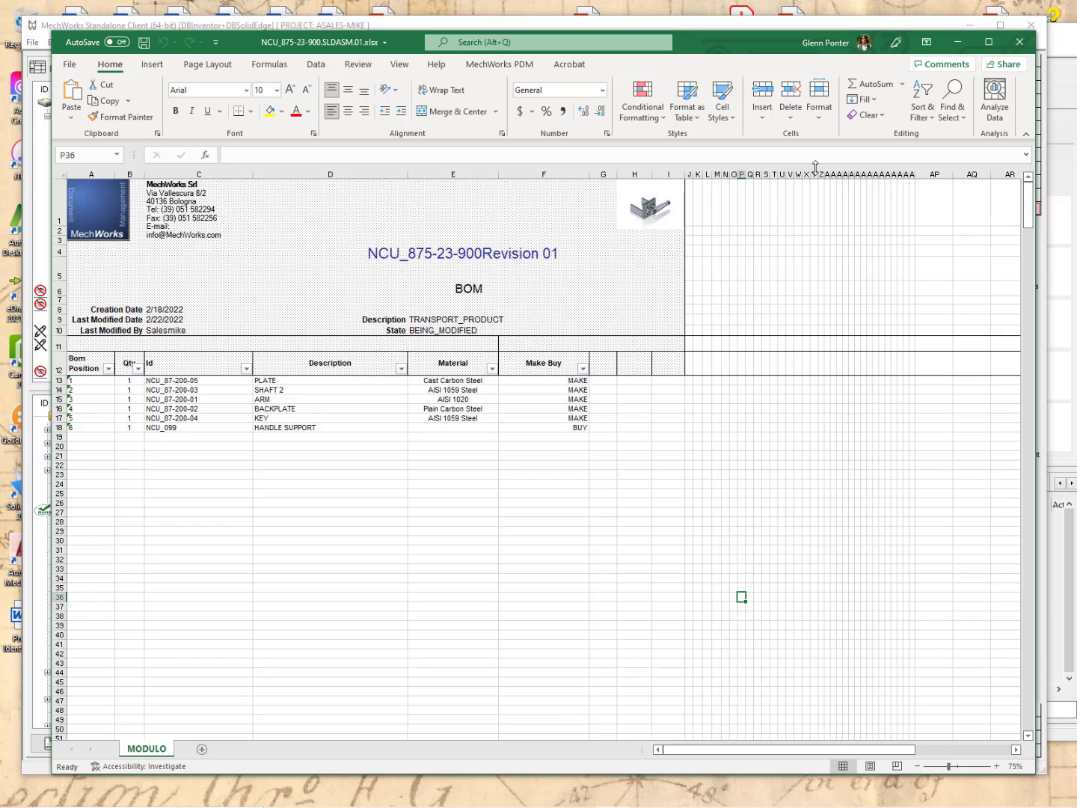
click(1026, 48)
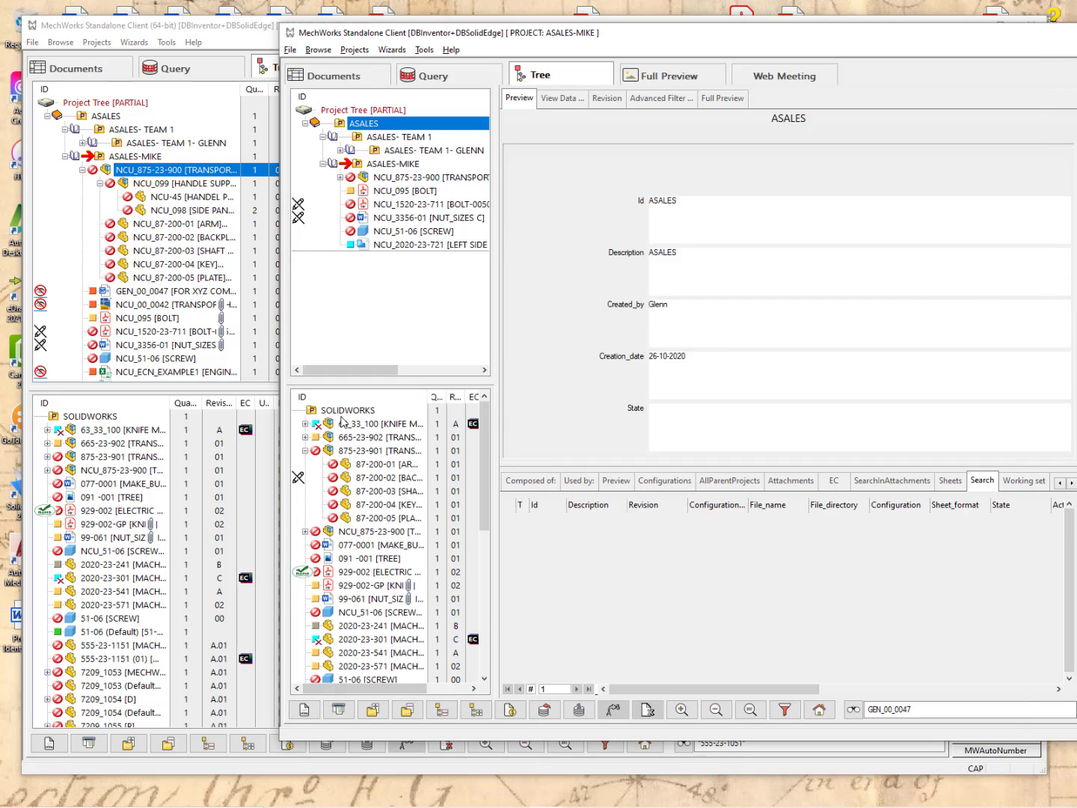
Select NCU_875-23-900 in the second client window and bring up its Bom actions menu.
click(345, 148)
click(399, 180)
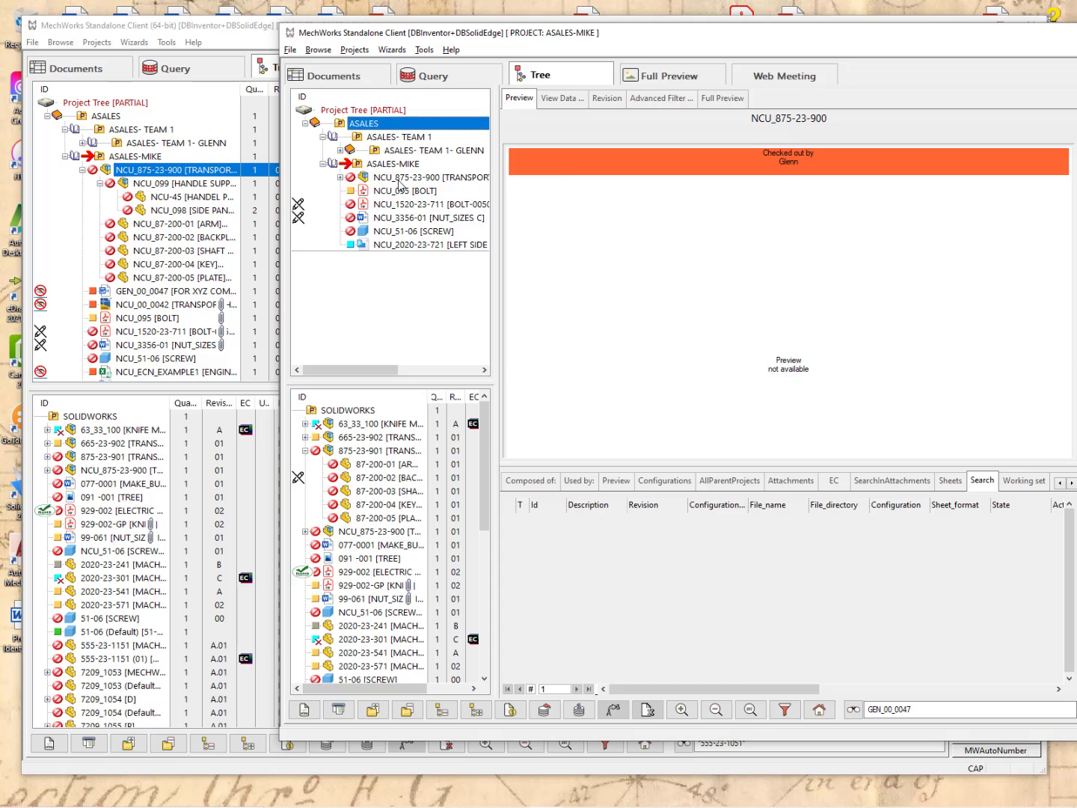
right_click(398, 181)
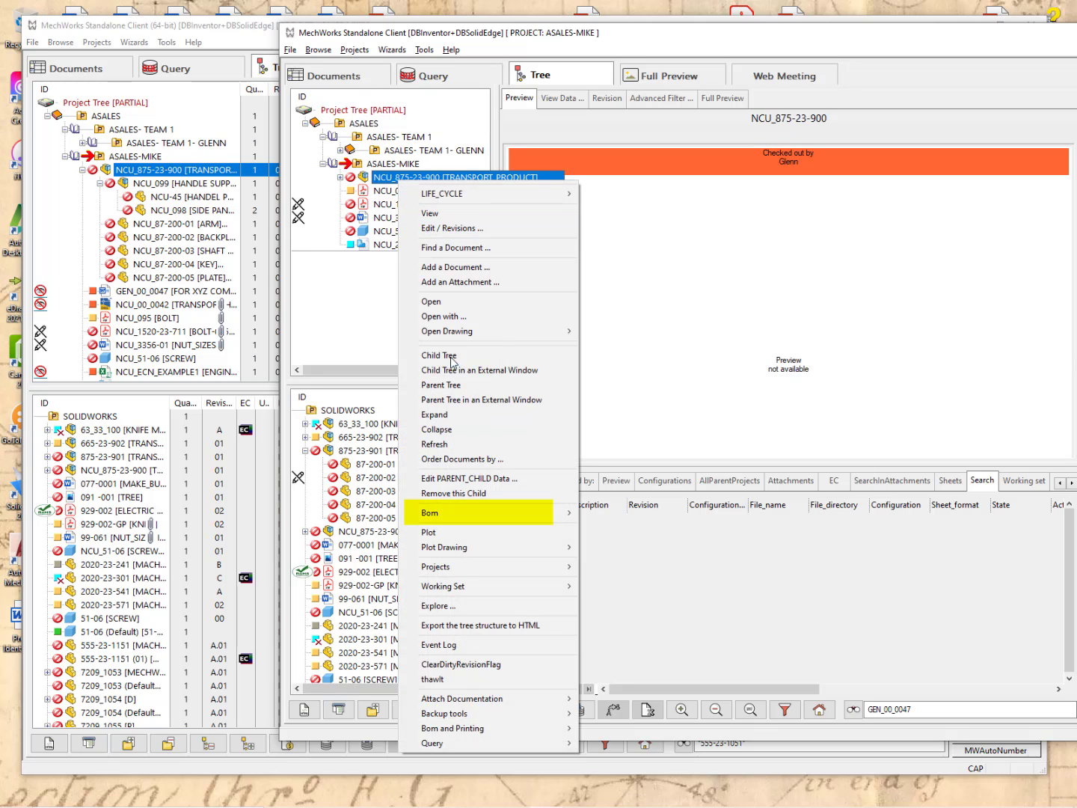
mouse_move(460, 514)
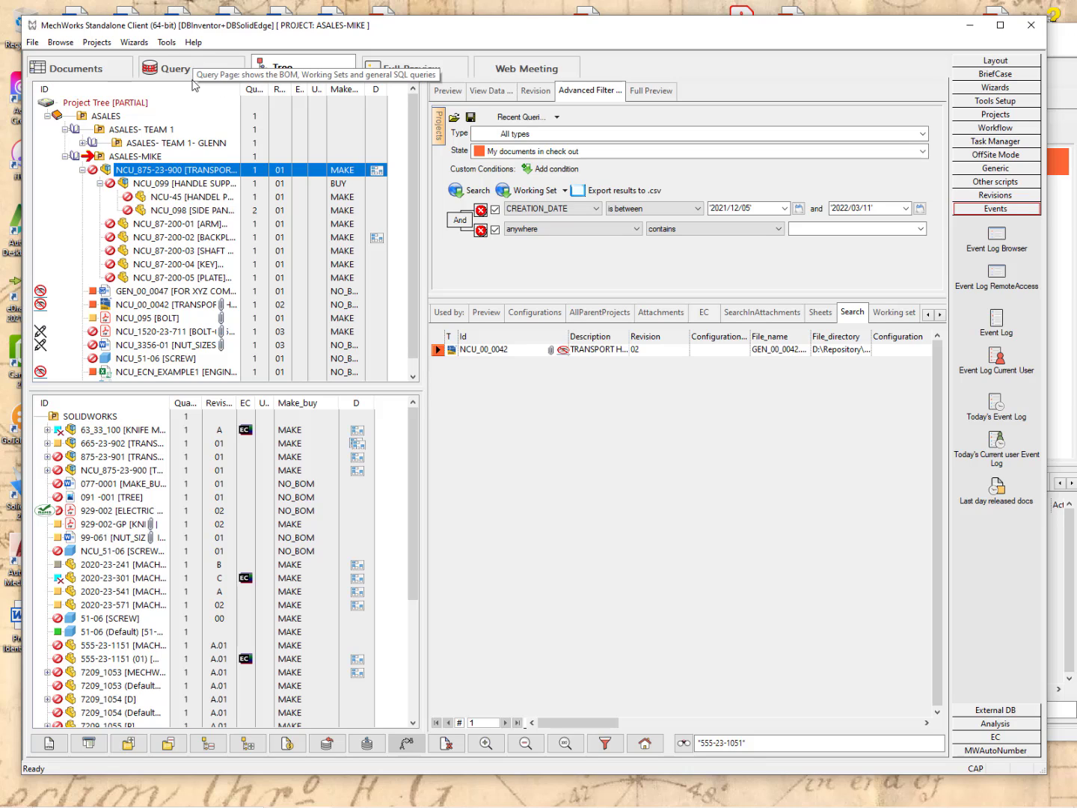
Preview 63_33_100 KNIFE MECHANISM and drag the splitter down to enlarge the preview pane.
click(124, 433)
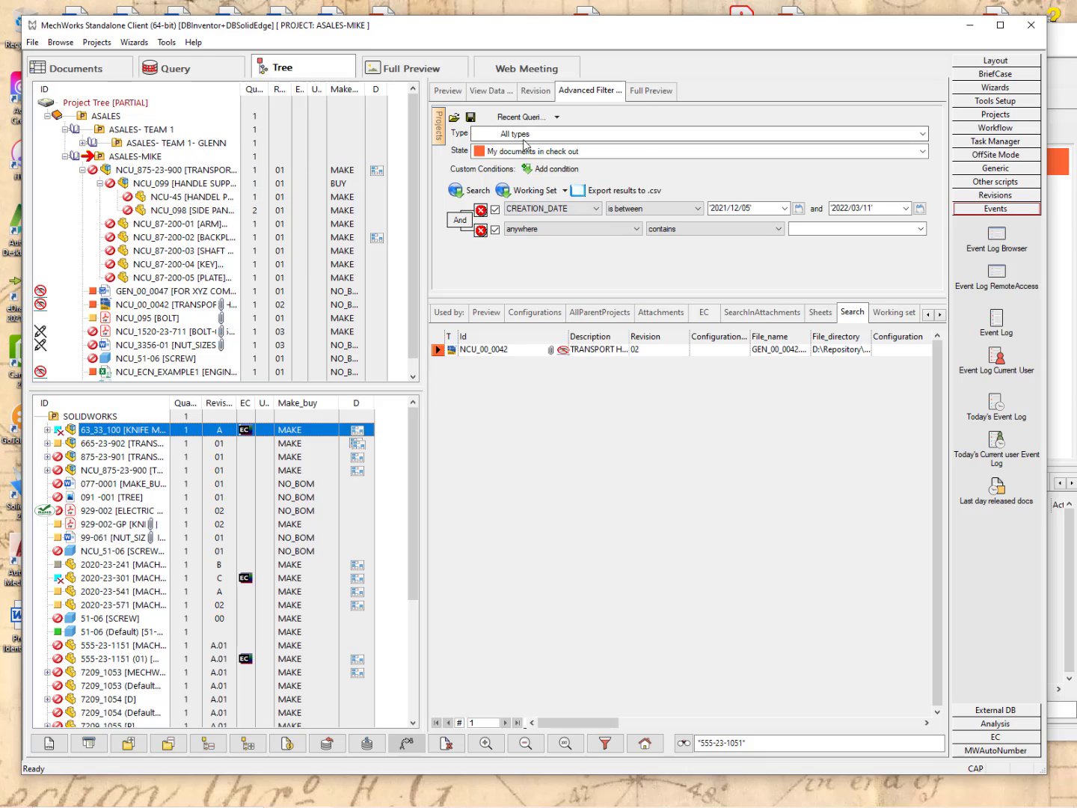
click(448, 92)
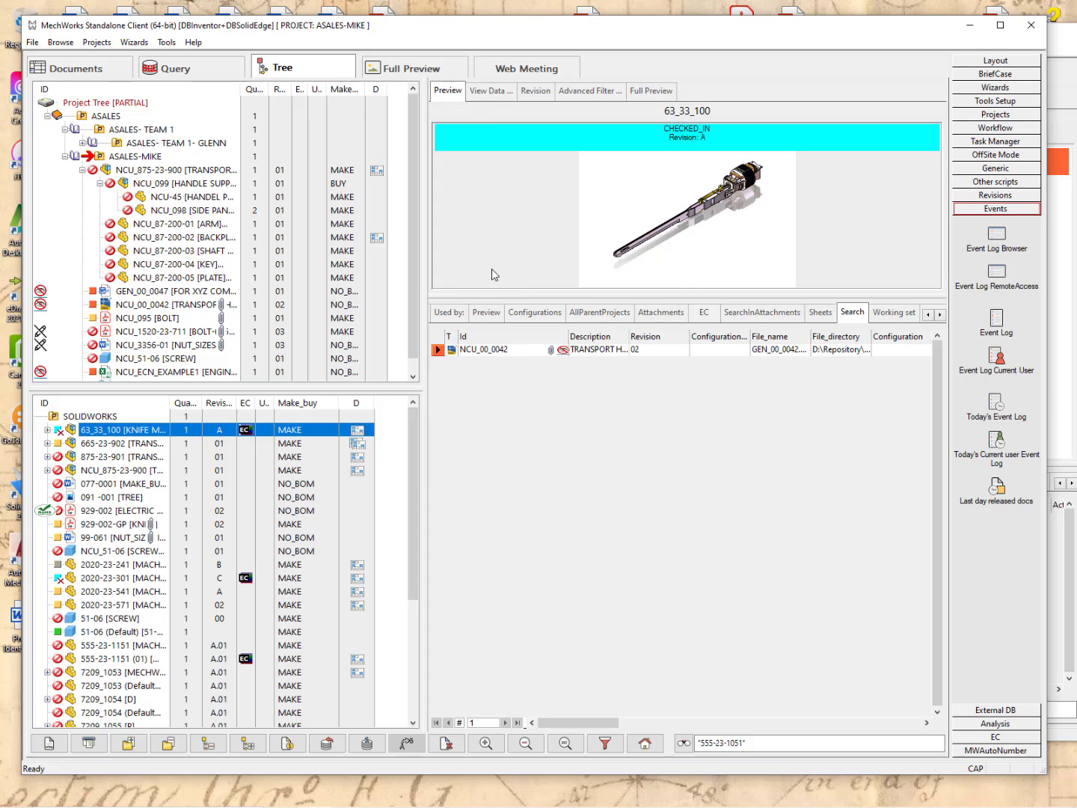
drag(492, 298, 491, 439)
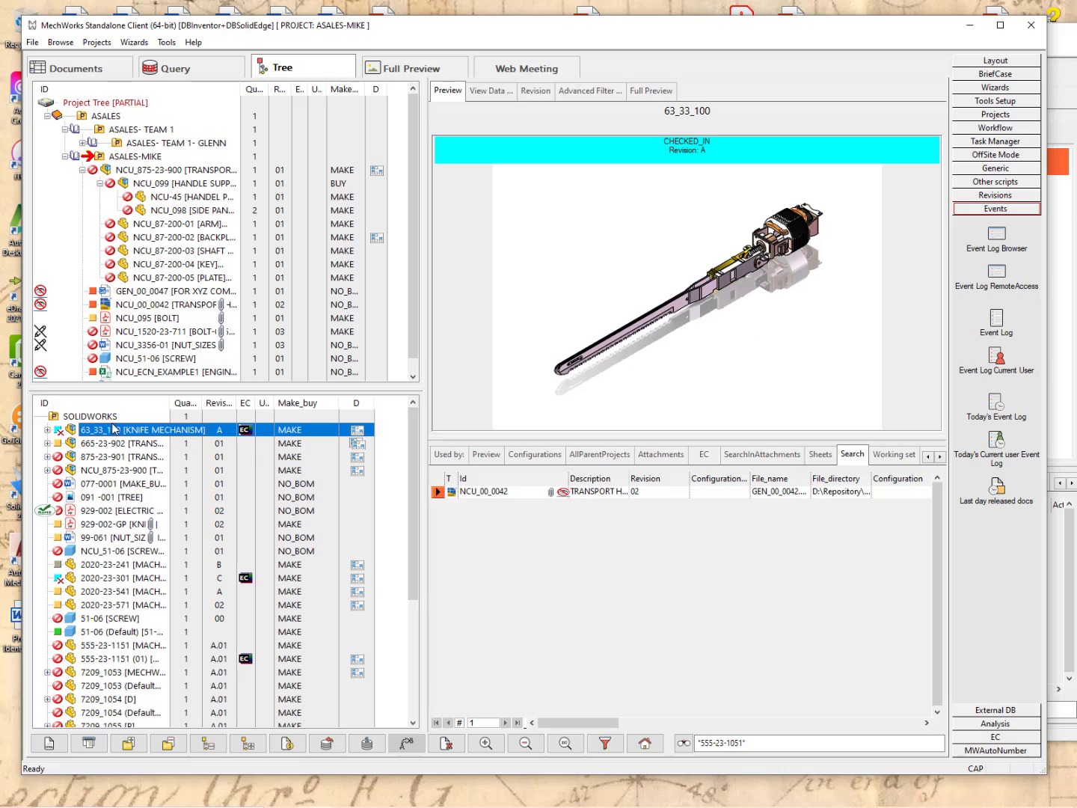
Open the data form for change request IR-0047 from the EC tab's linked change list.
click(711, 458)
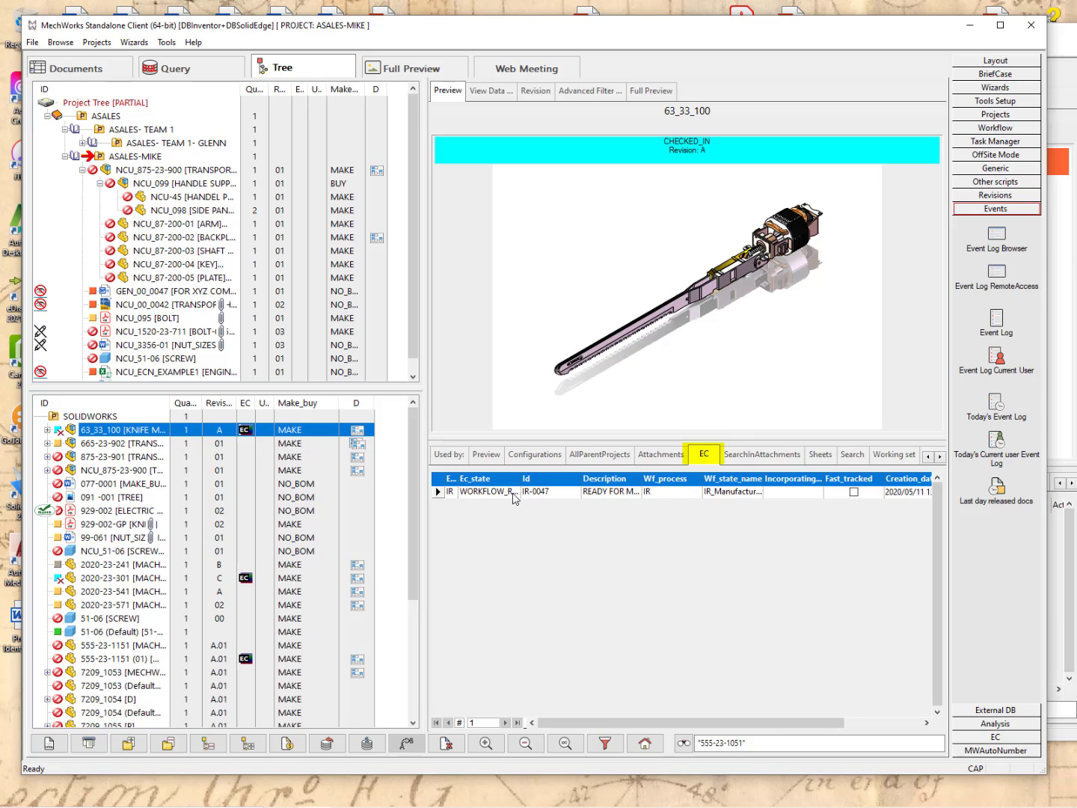
click(507, 491)
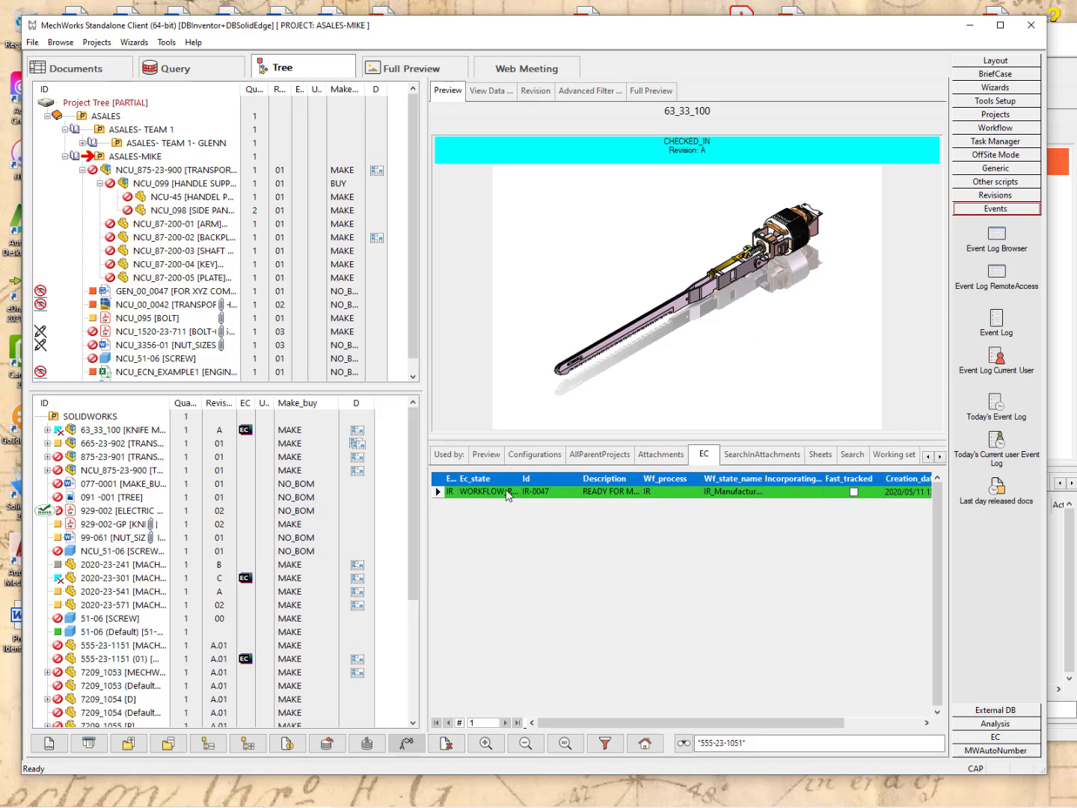
right_click(506, 489)
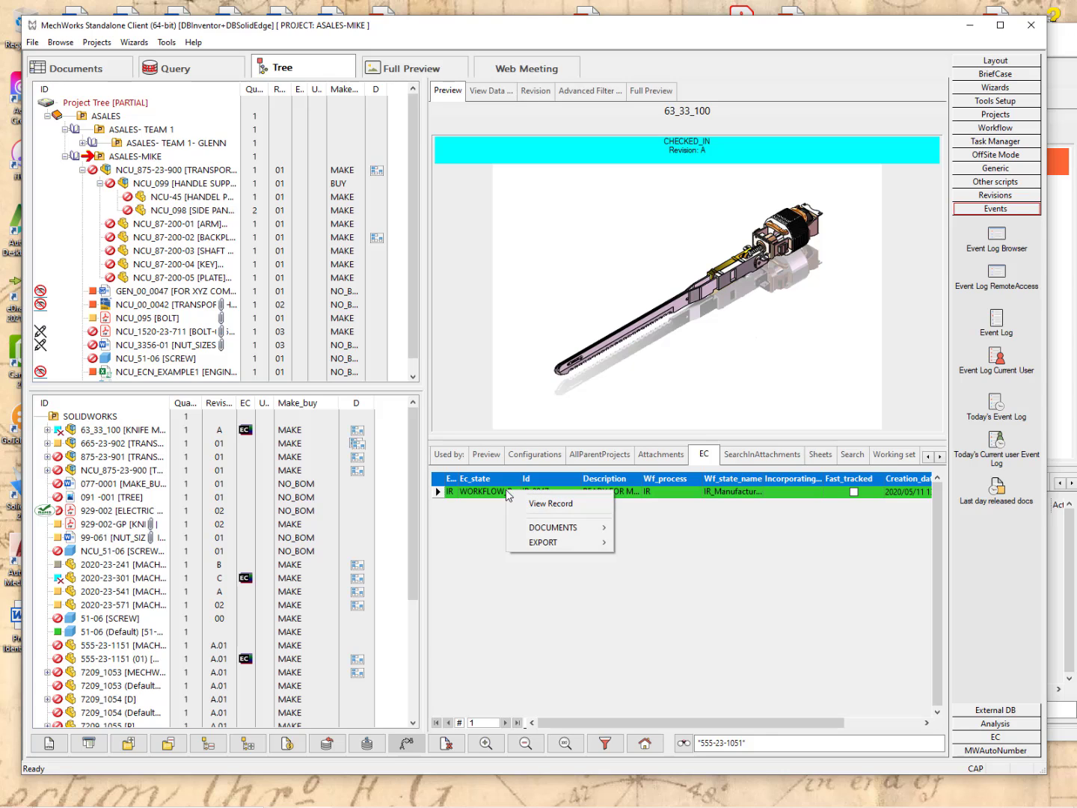
click(545, 508)
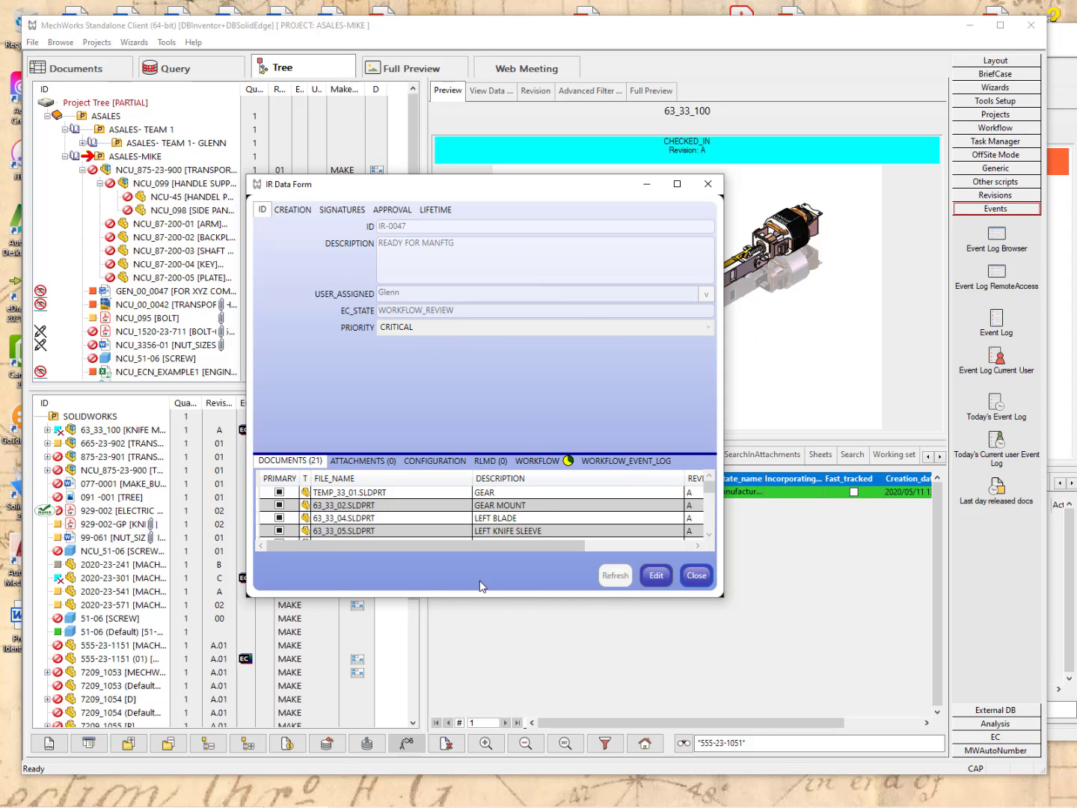
Put IR-0047 into edit mode, enlarge the form and document list, and show its workflow diagram.
click(656, 575)
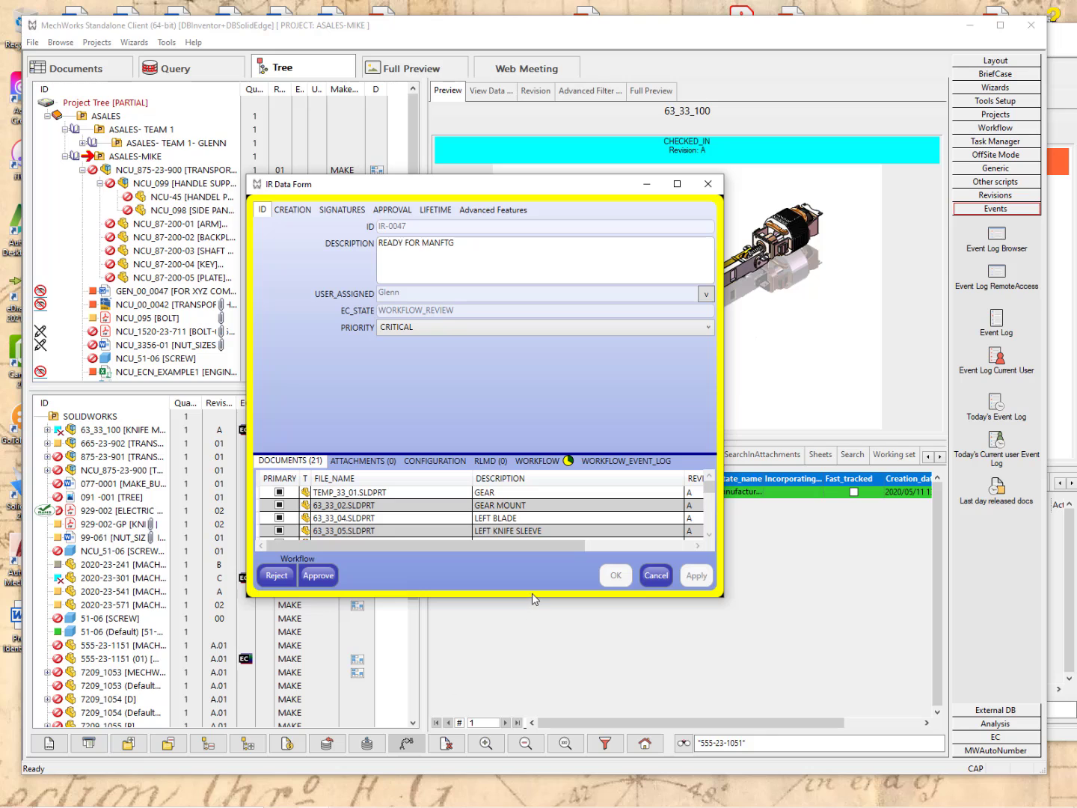
drag(526, 596, 526, 669)
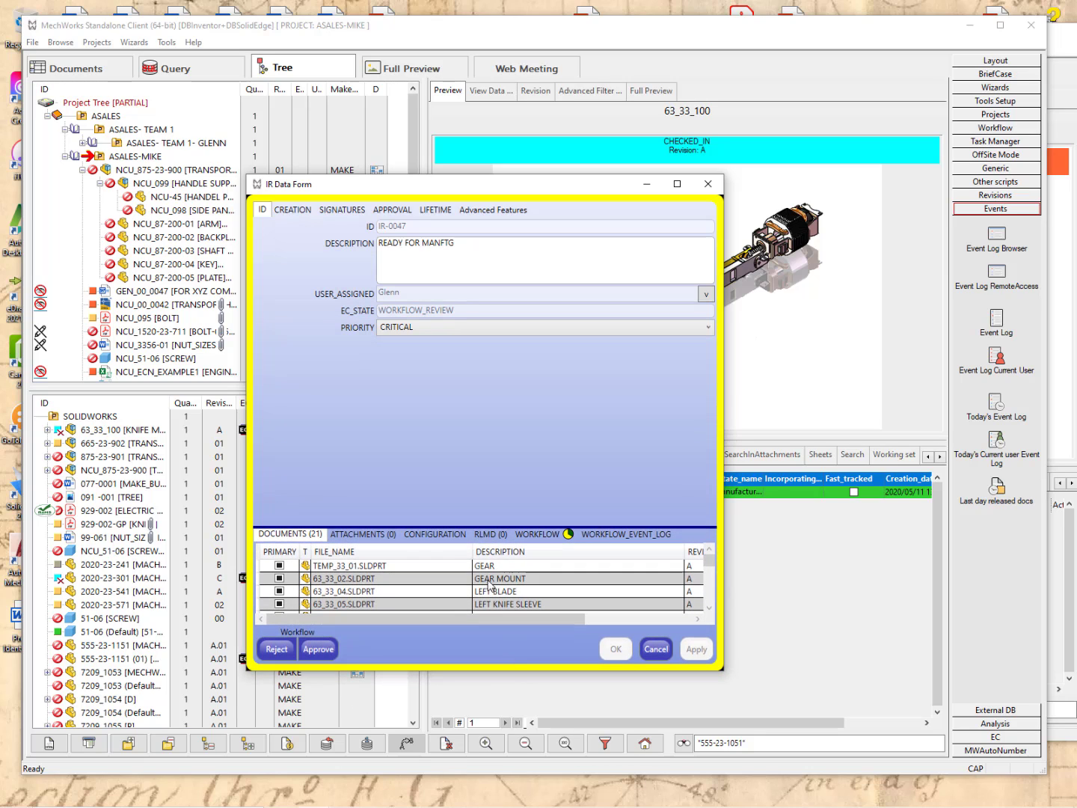
drag(481, 520, 415, 376)
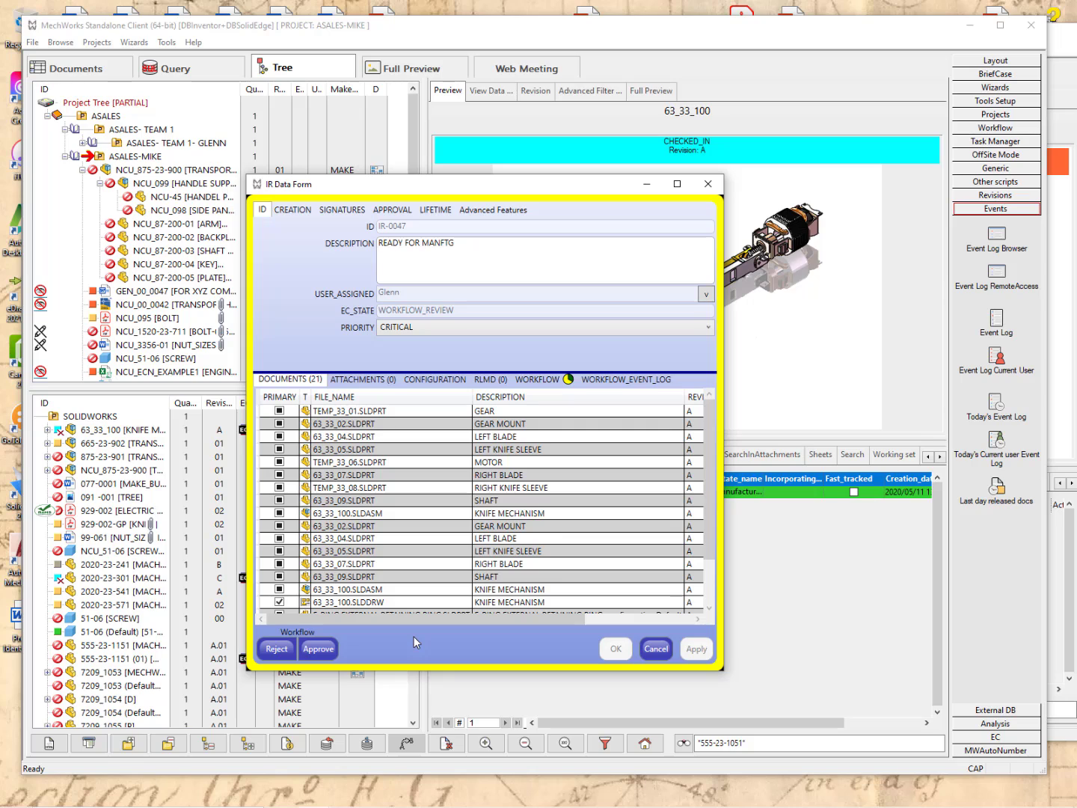
click(527, 386)
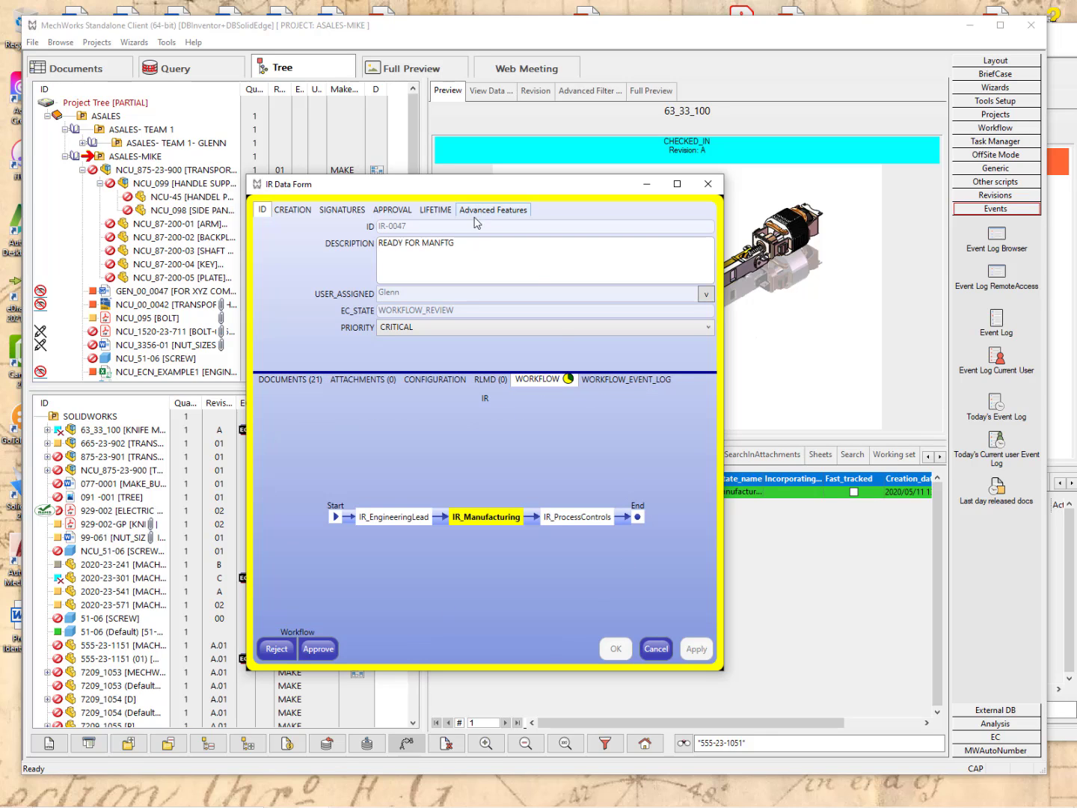
Check IR-0047's approval signatures and Reject options, then close the form leaving it in WORKFLOW_REVIEW.
click(356, 212)
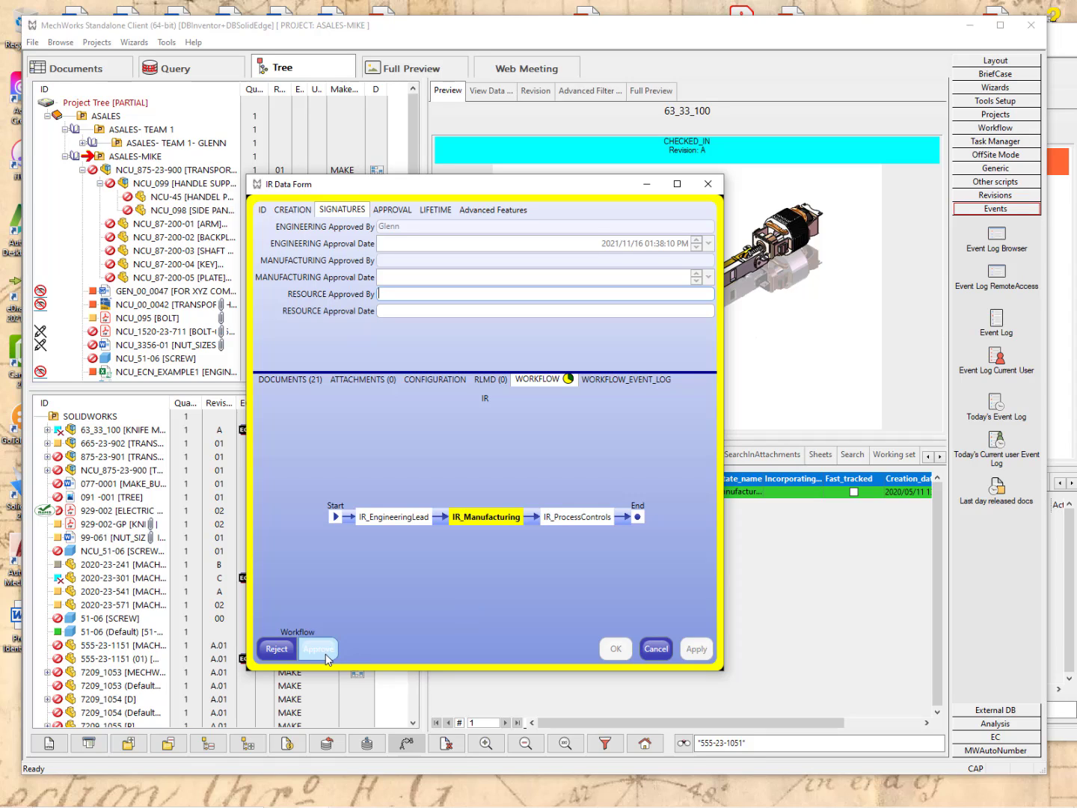
click(276, 655)
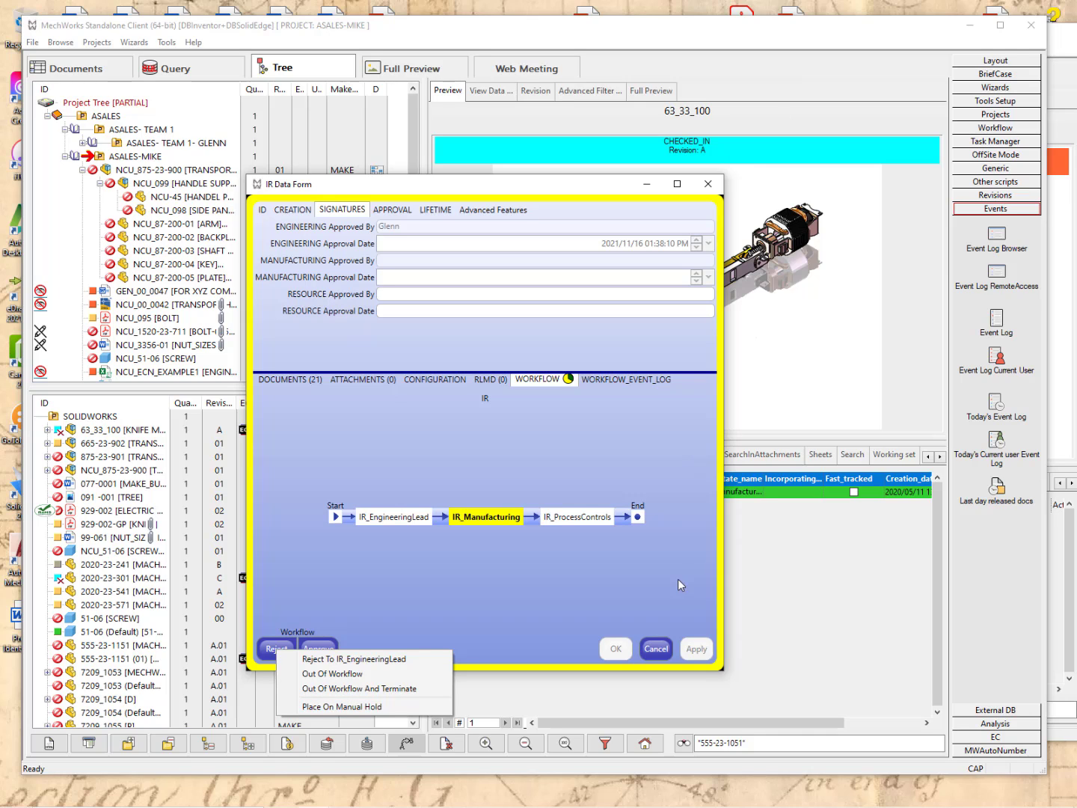
click(657, 647)
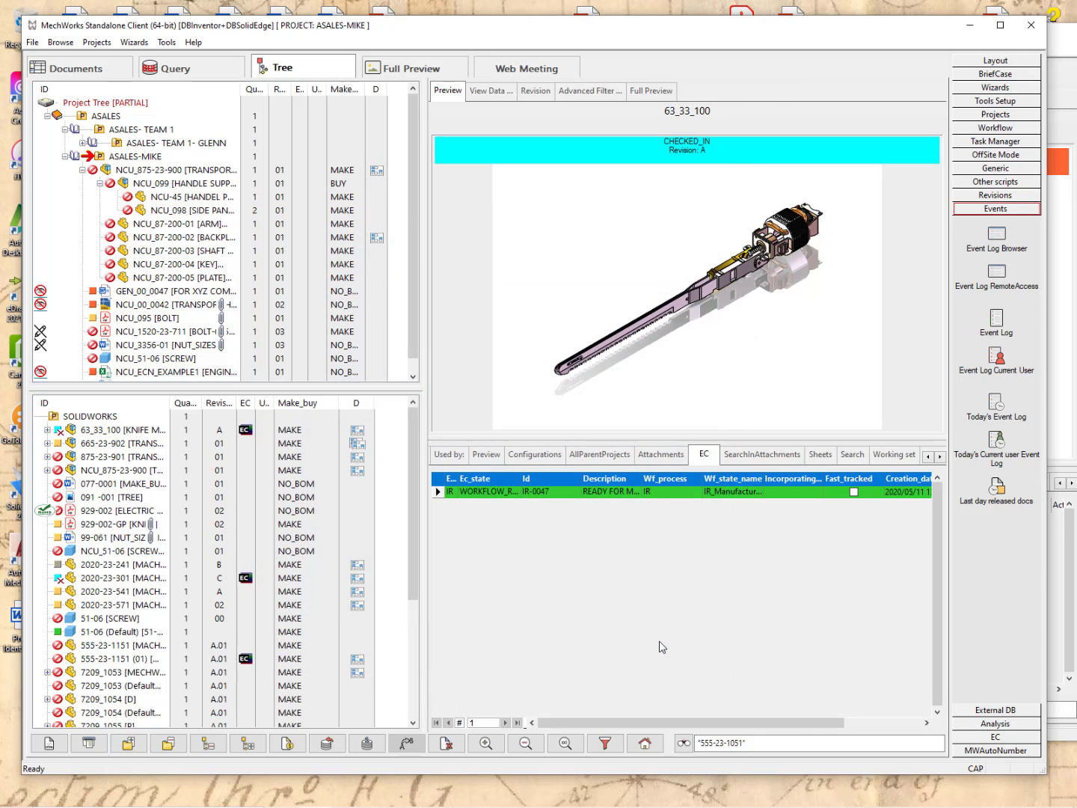